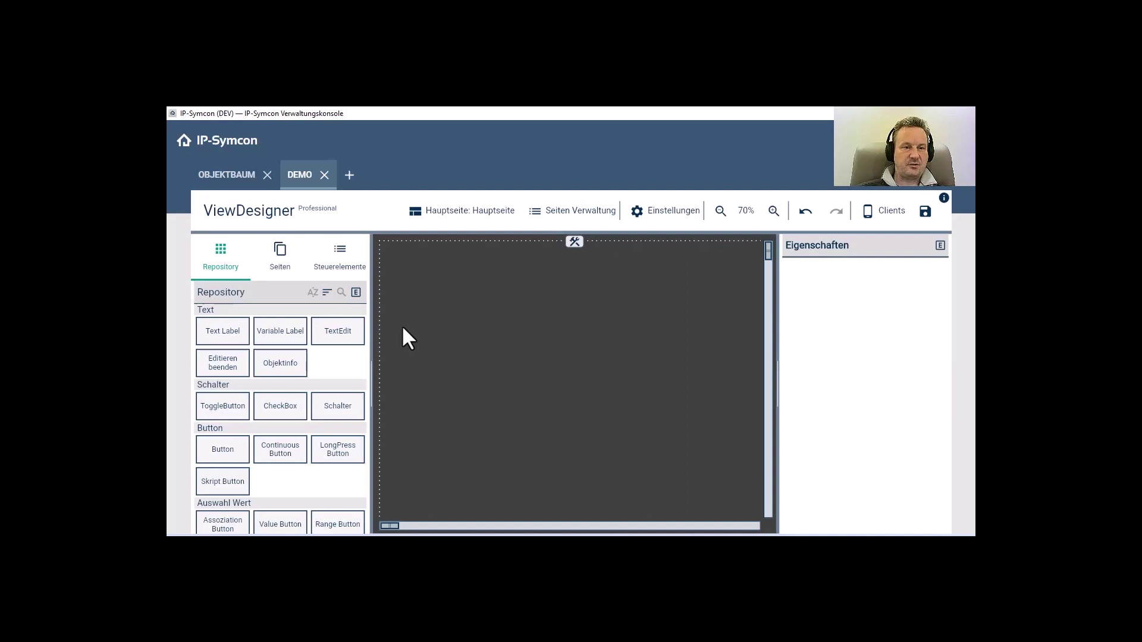
- Place a ToggleButton on the upper part of the page and set its Rahmenstärke to 4
drag(220, 408, 463, 308)
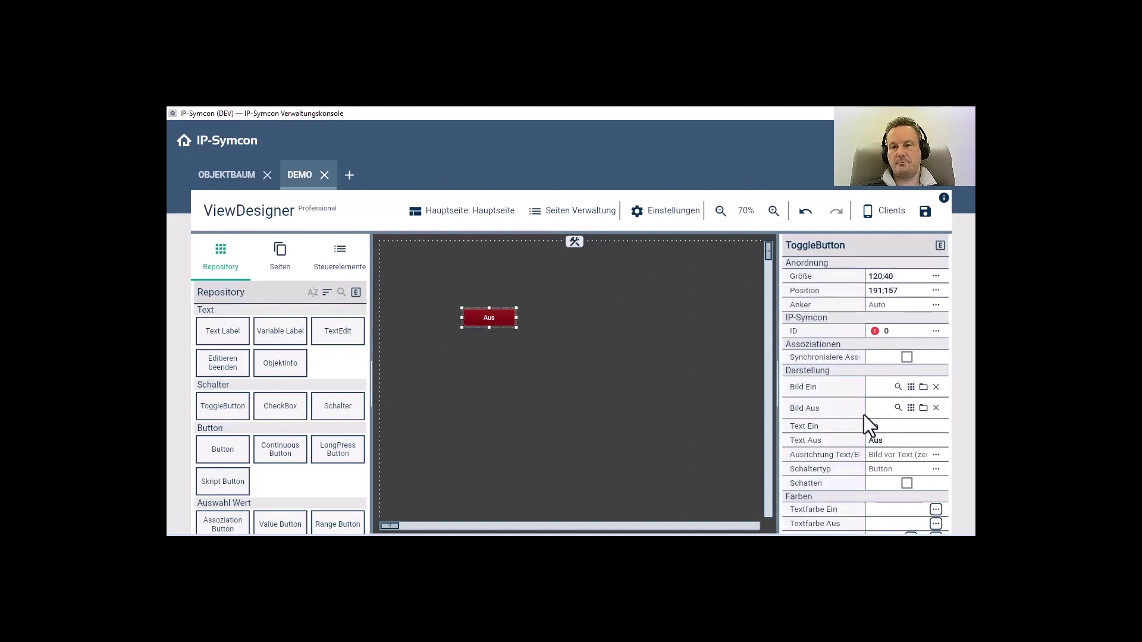
scroll(866, 412, down, 3)
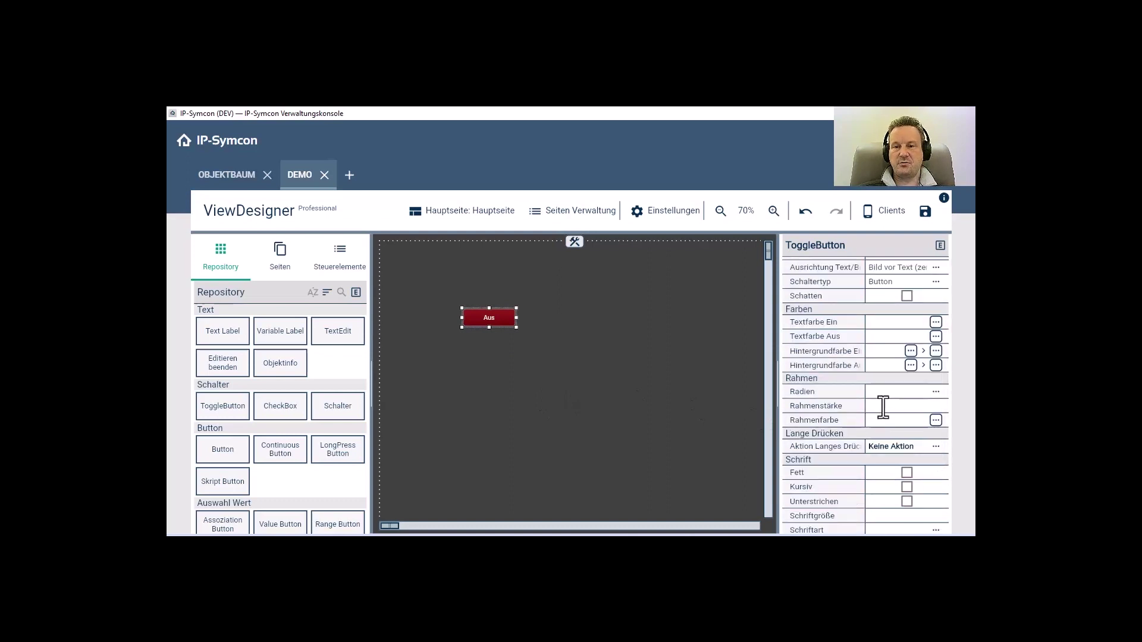
click(885, 409)
text(4)
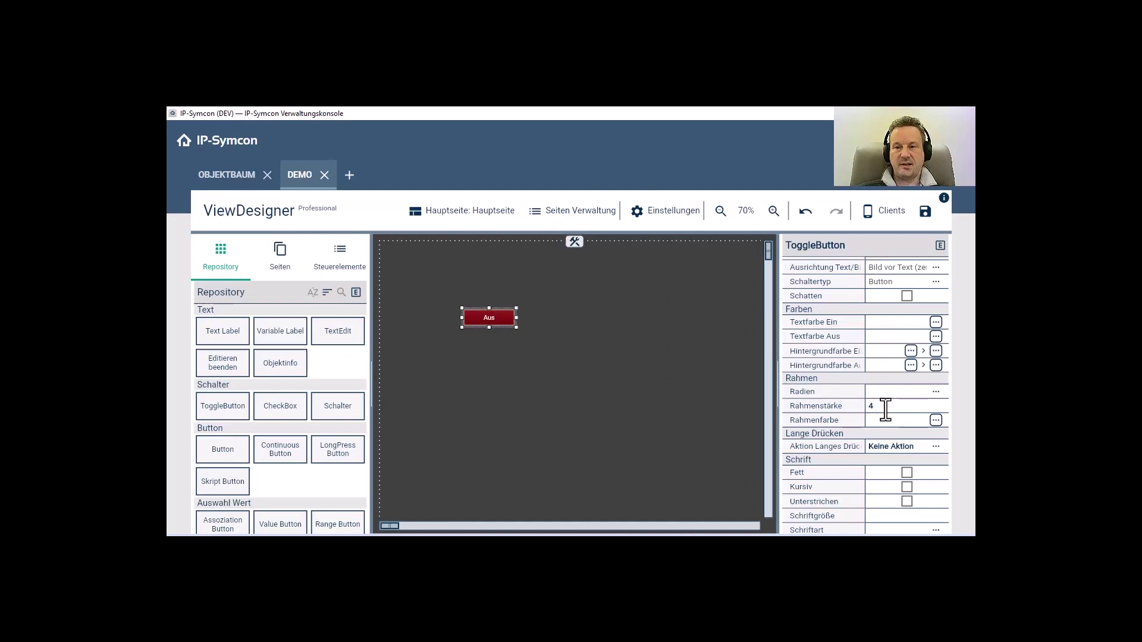
key(Return)
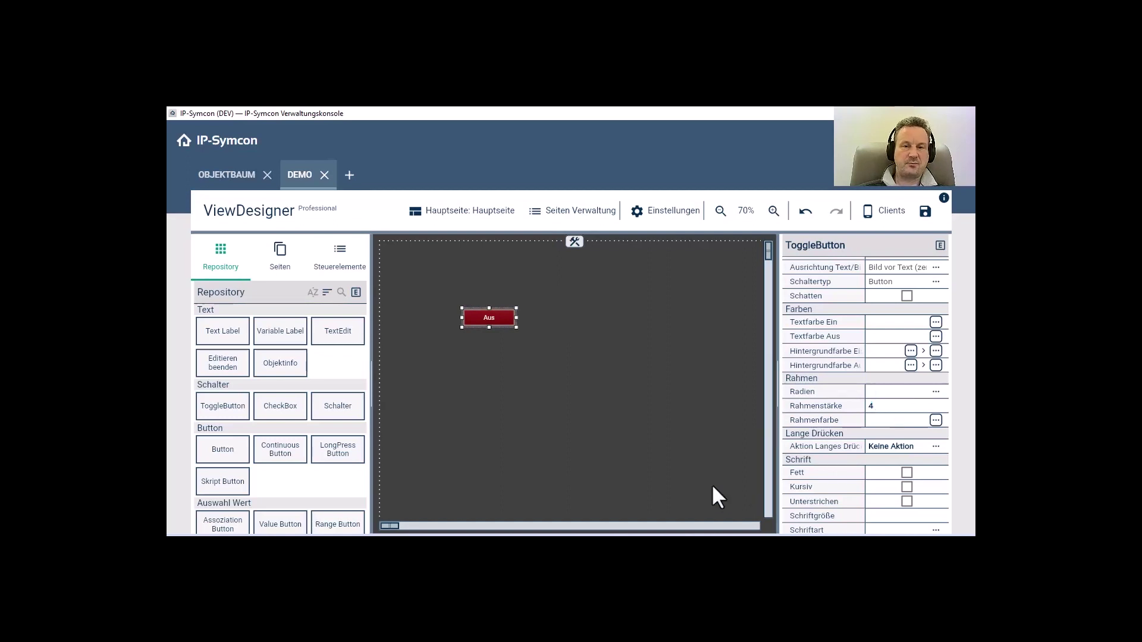
- In the view's style settings for buttons, set Rahmenstärke to 3 and Radien to 0
click(653, 221)
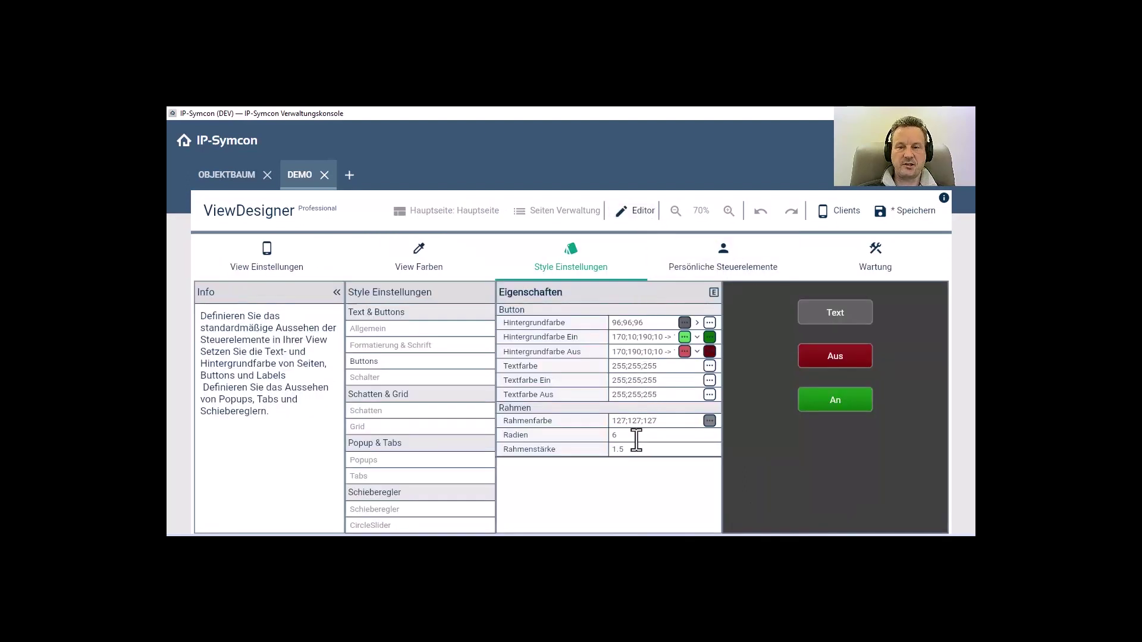
drag(635, 450, 598, 446)
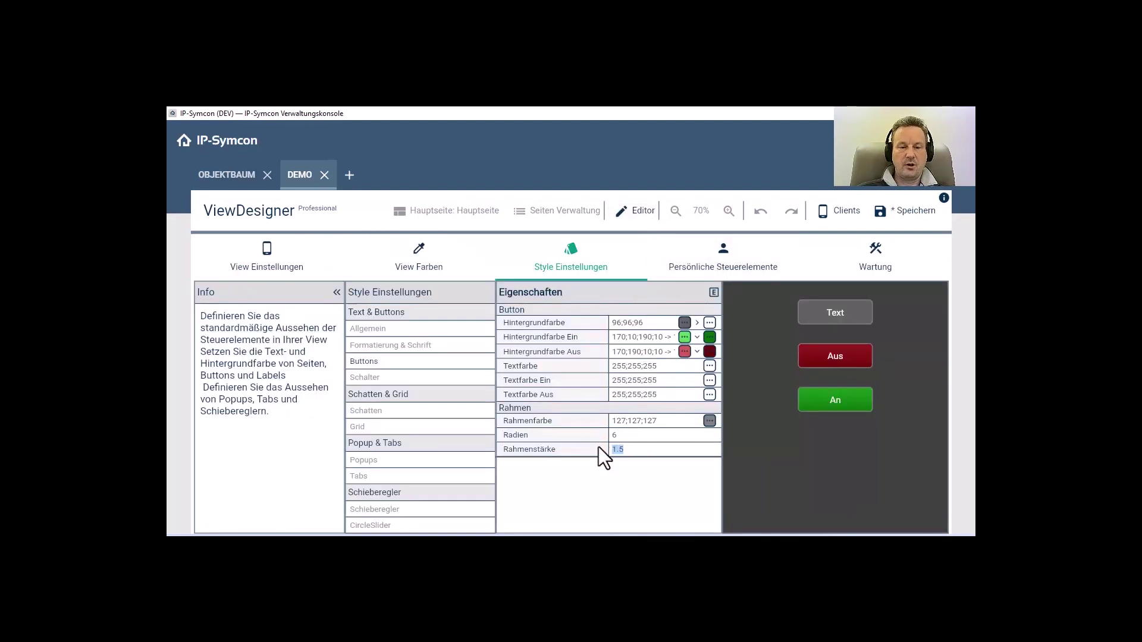
key(Return)
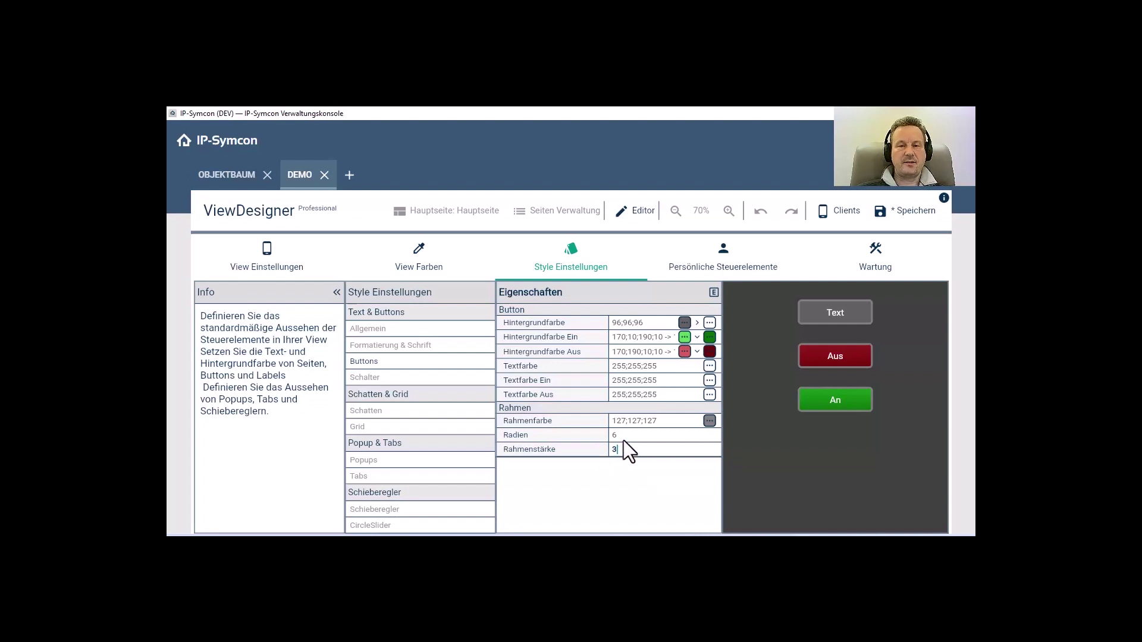
click(623, 440)
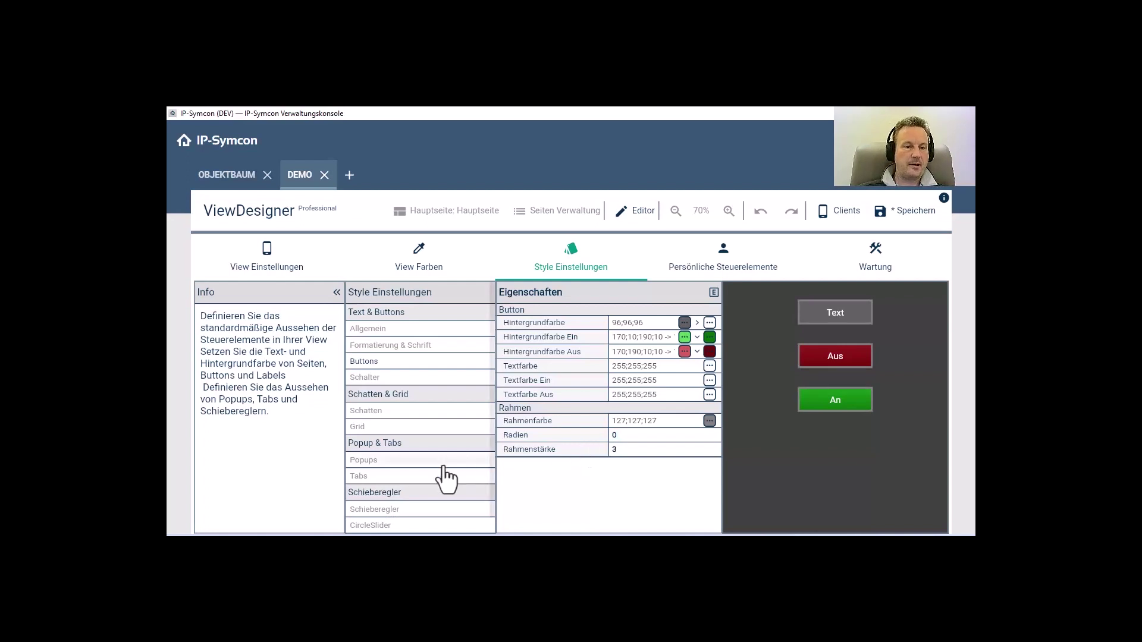
- Set the Schriftgröße of the popup associations to 22 in the style settings and return to the editor
click(400, 461)
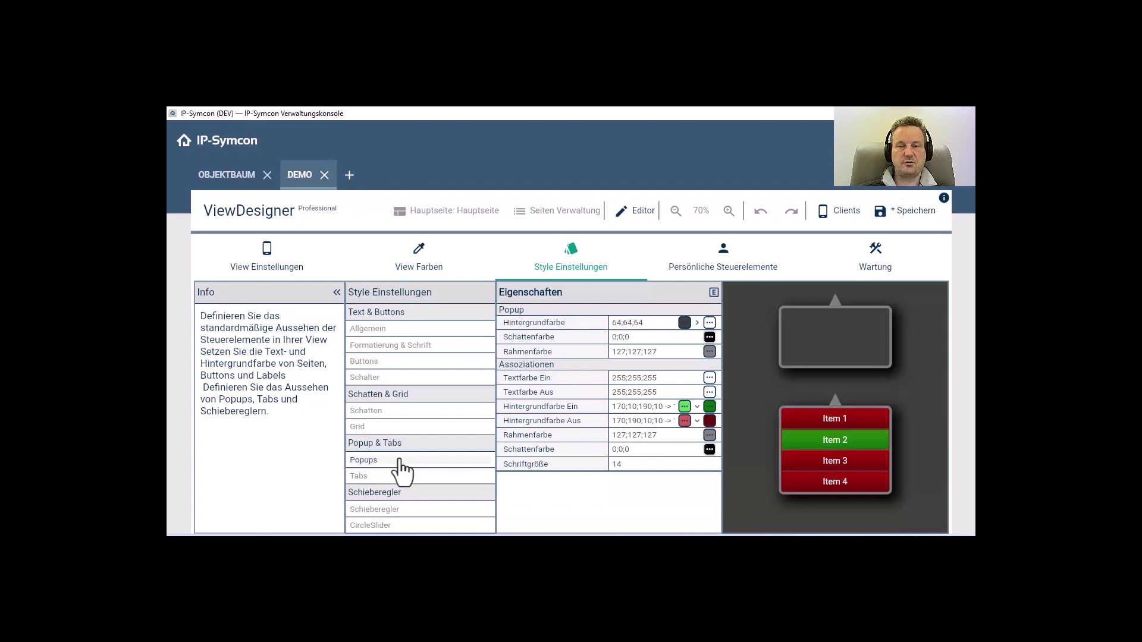
click(614, 465)
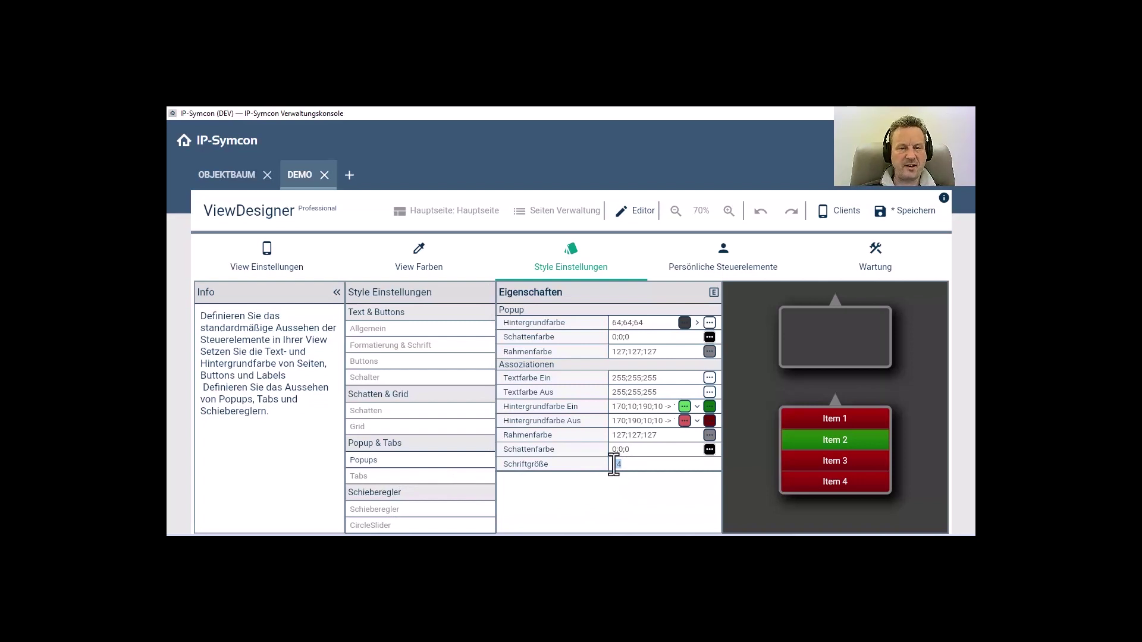
text(12)
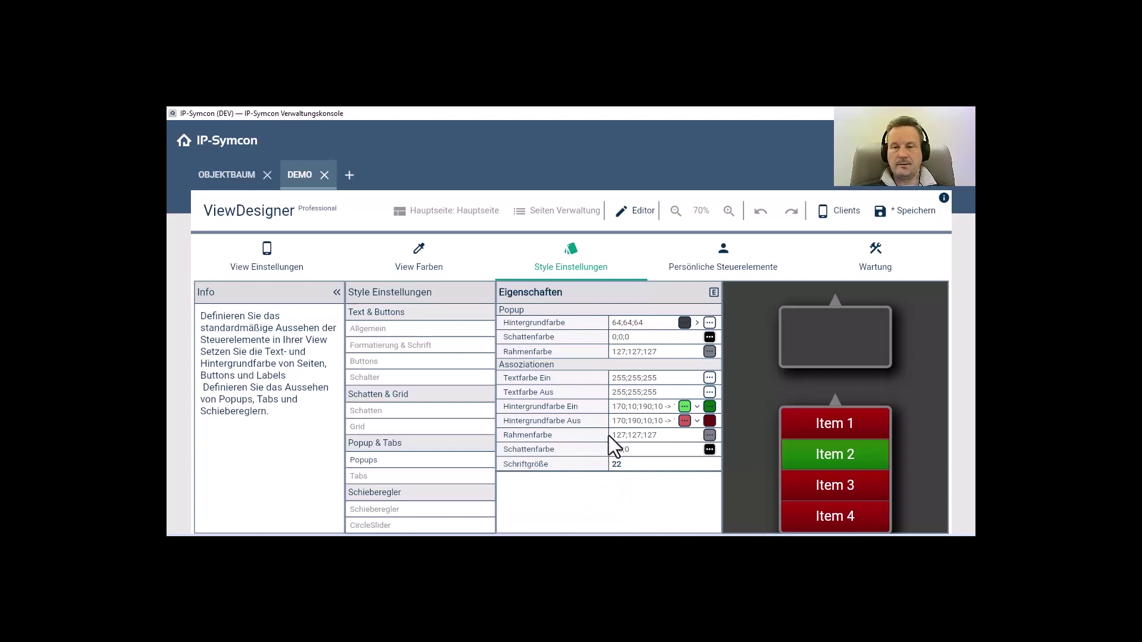
click(642, 213)
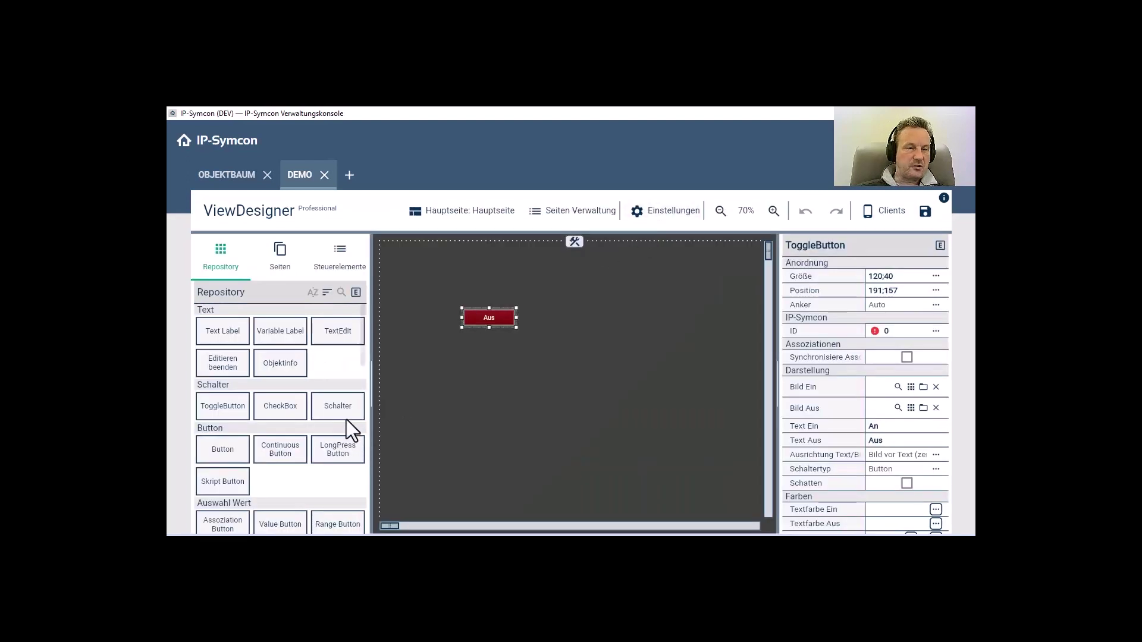
- Place a Rechteck on the page, right of the toggle button, with Radien 6 and Rahmenstärke 6
scroll(346, 422, down, 3)
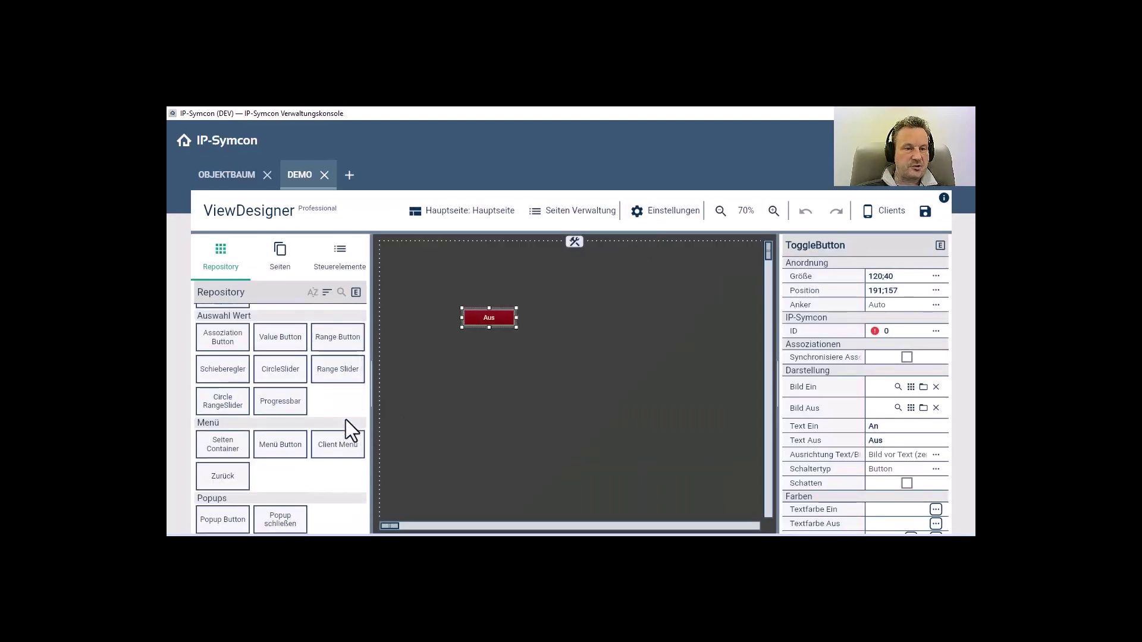
scroll(346, 422, down, 3)
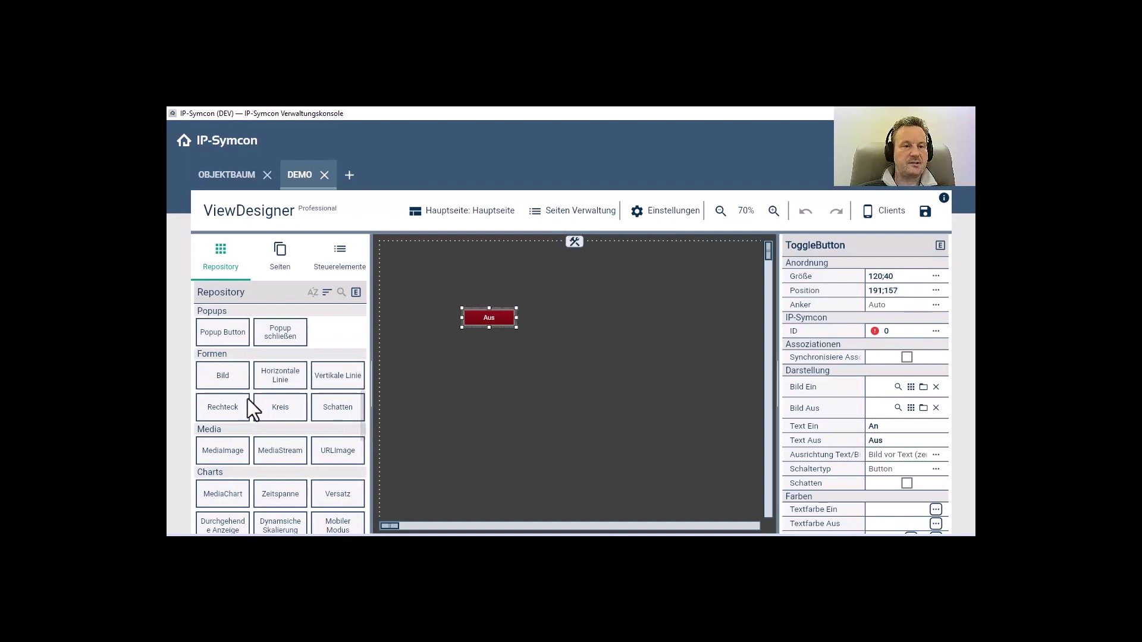
drag(222, 405, 626, 275)
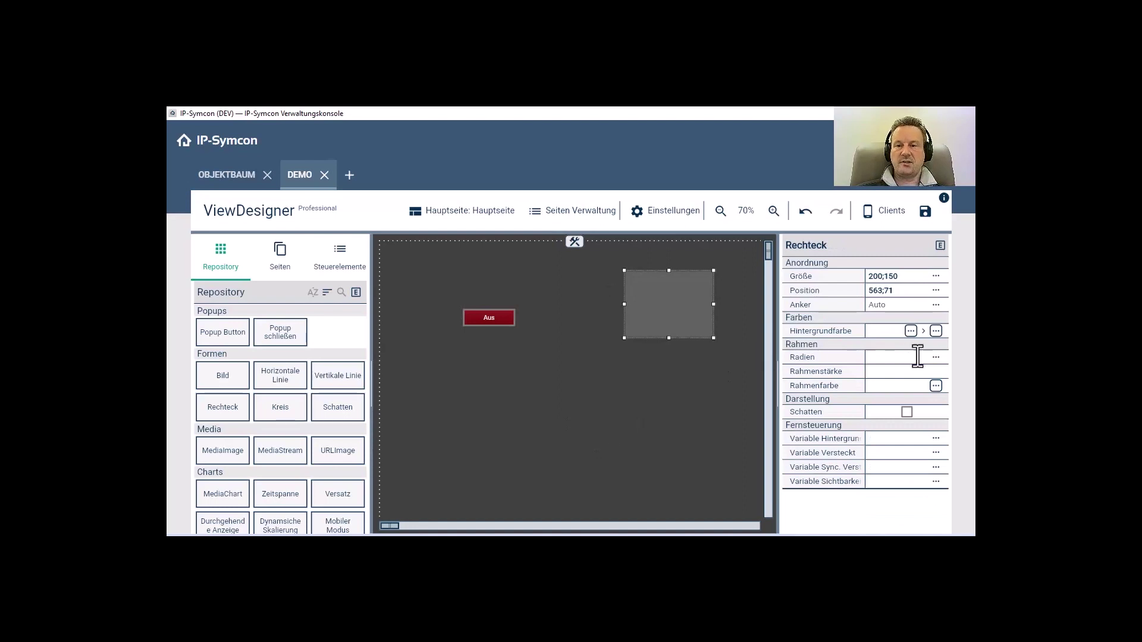
text(6)
click(928, 371)
text(6)
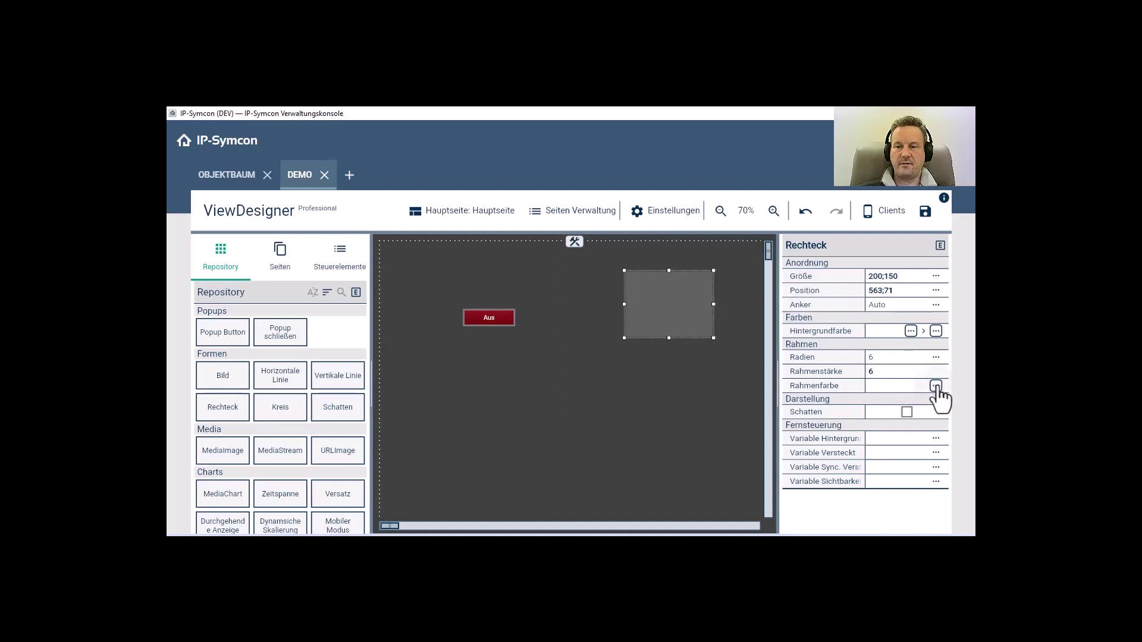
- Set the rectangle's Rahmenfarbe to dark blue (41;52;116)
click(936, 386)
click(888, 408)
click(684, 453)
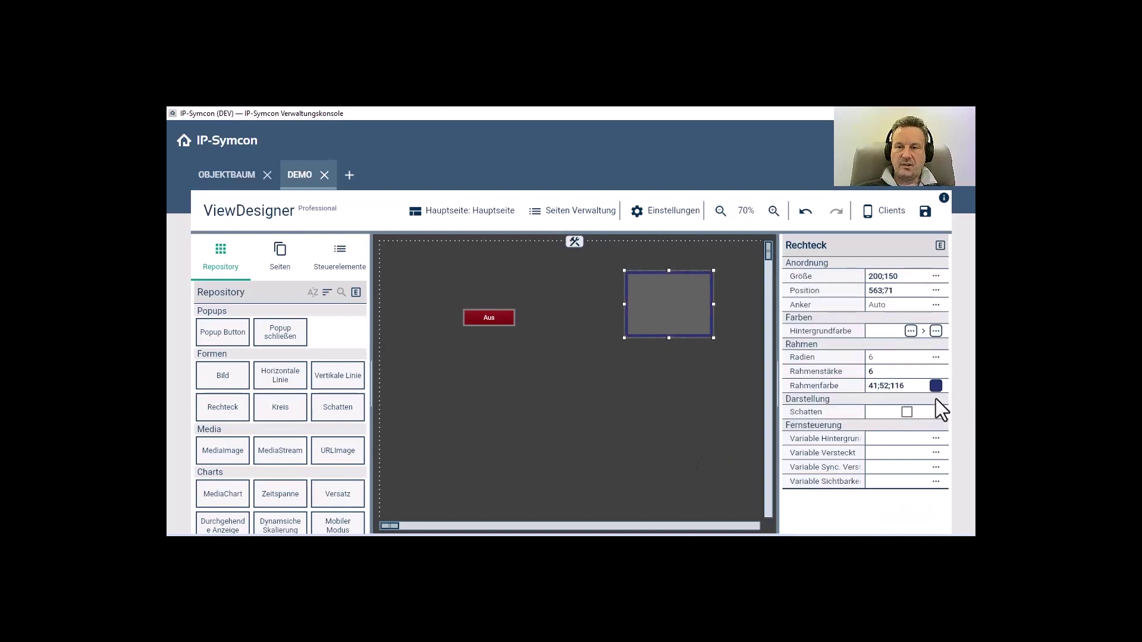
- Give the rectangle a background gradient running from bright purple to very dark purple
click(910, 331)
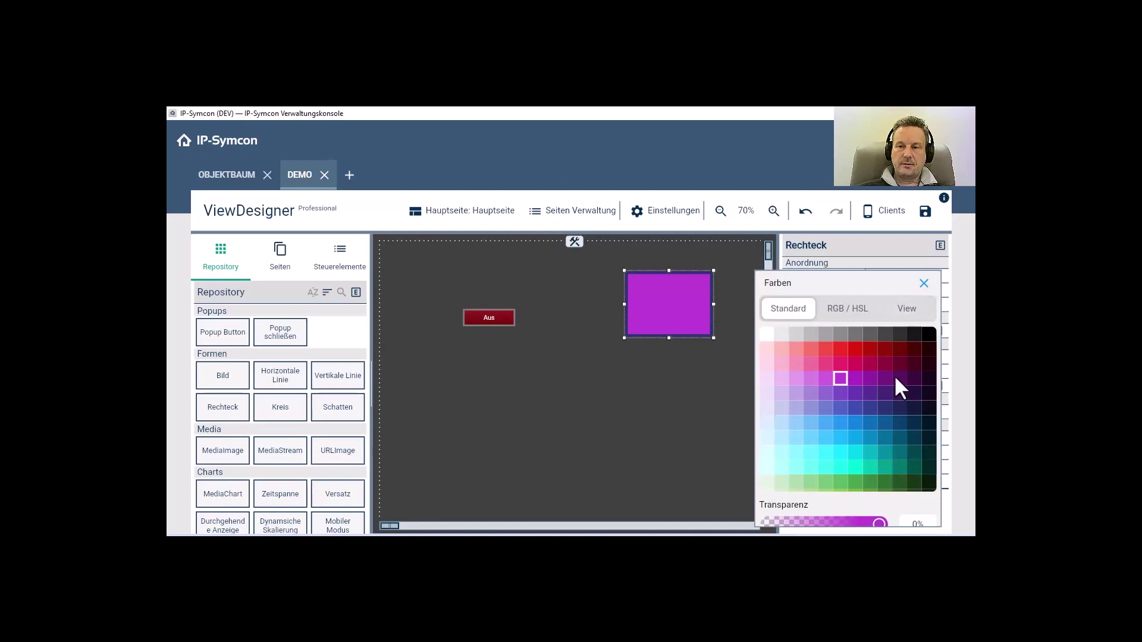
click(614, 432)
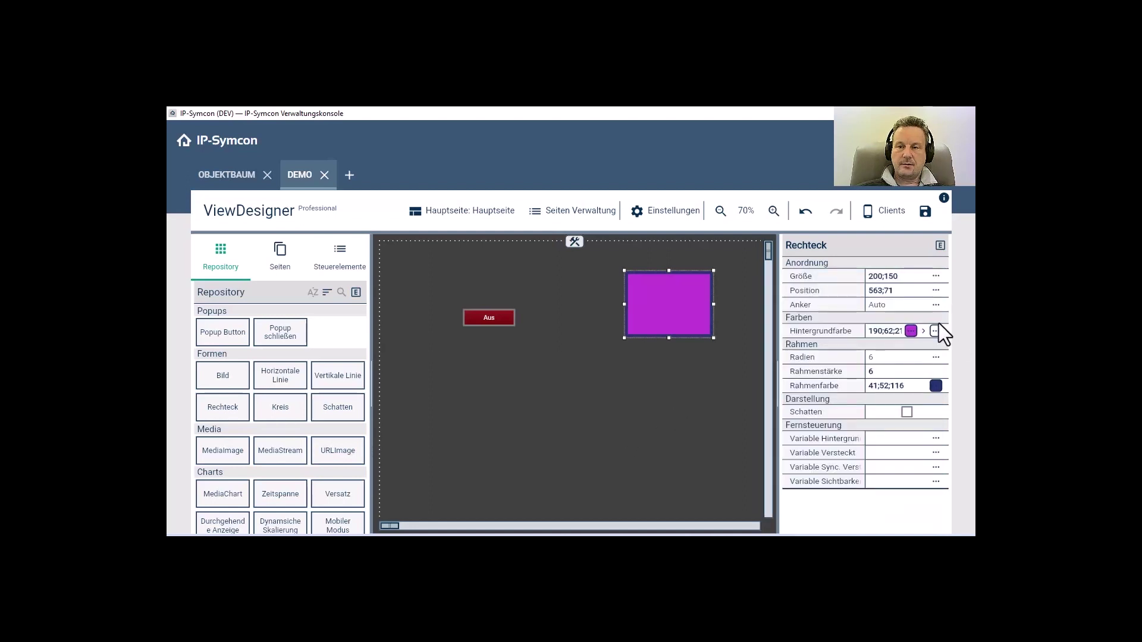
click(936, 331)
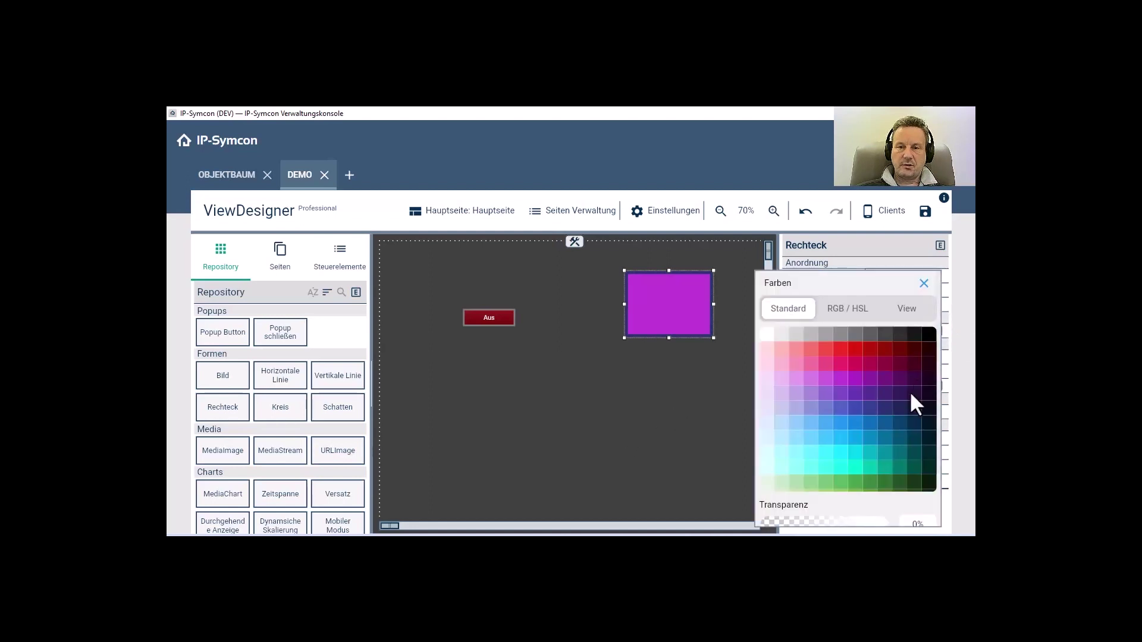
click(911, 394)
click(670, 421)
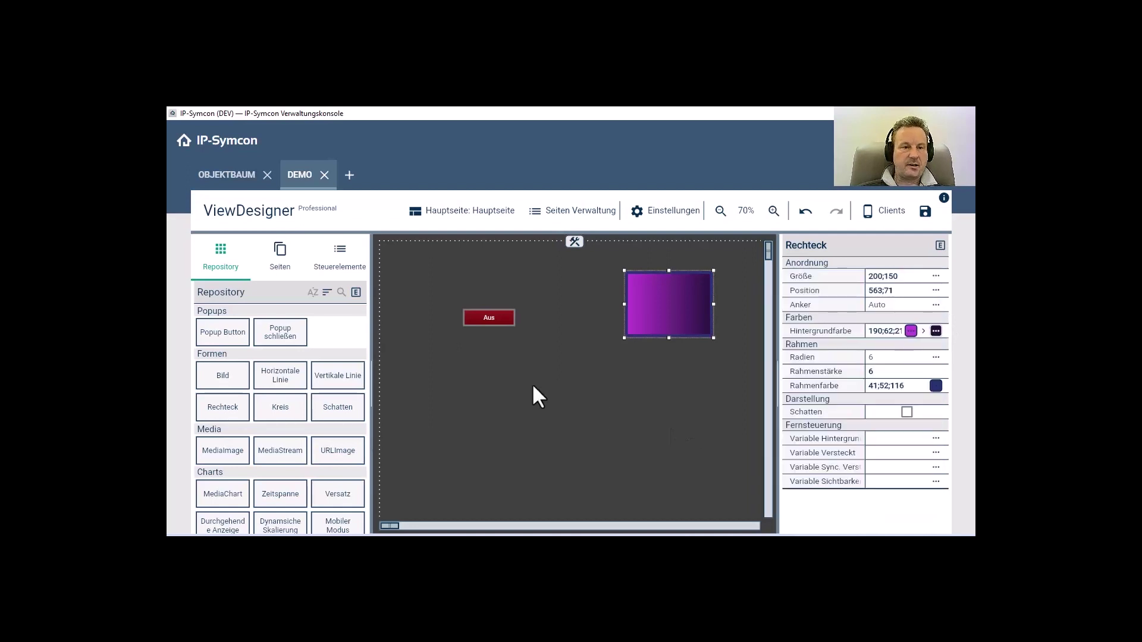
- Place a Kreis between the toggle button and the rectangle
drag(284, 416, 531, 266)
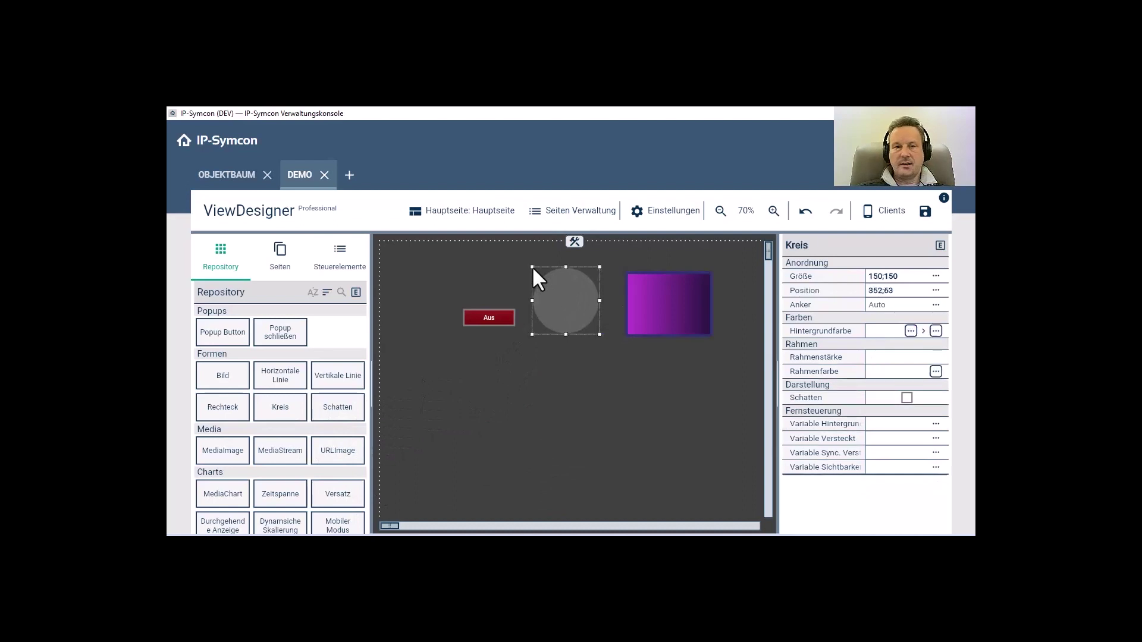
click(597, 334)
click(591, 331)
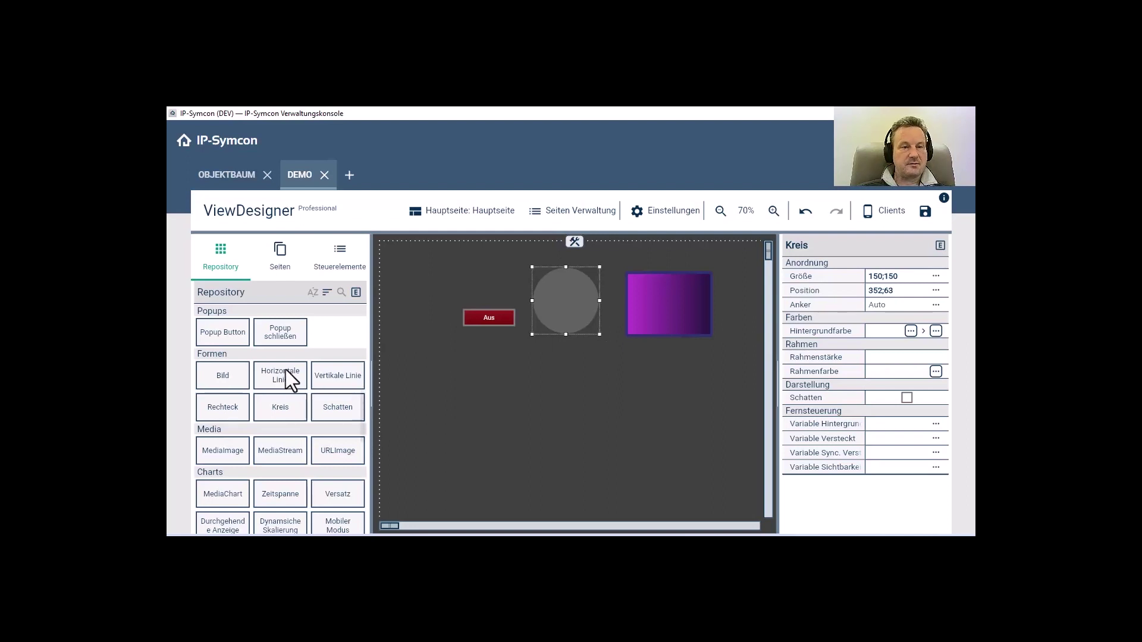
- Place a Horizontale Linie below the toggle button and stretch it to about 544 wide, reaching under the rectangle
drag(276, 379, 459, 365)
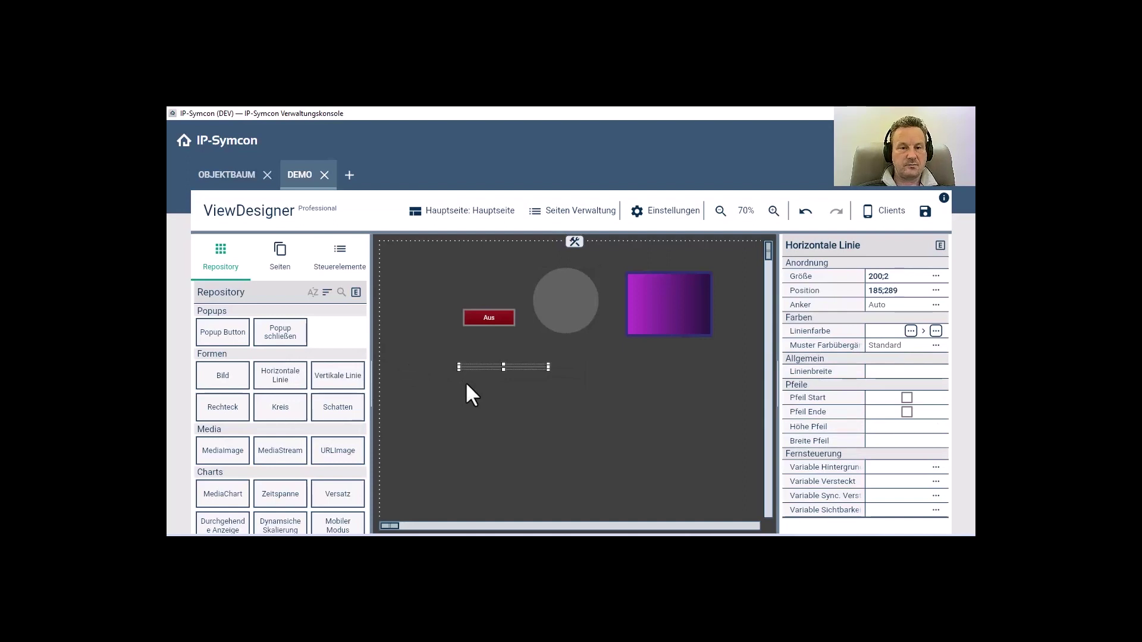
click(466, 385)
click(487, 368)
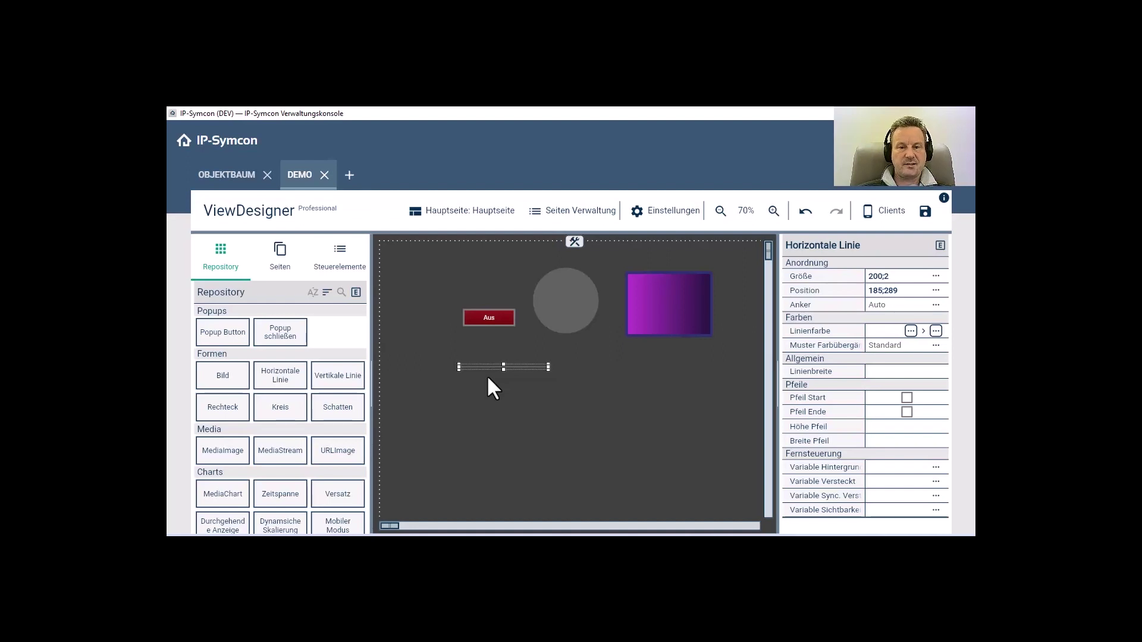
click(494, 392)
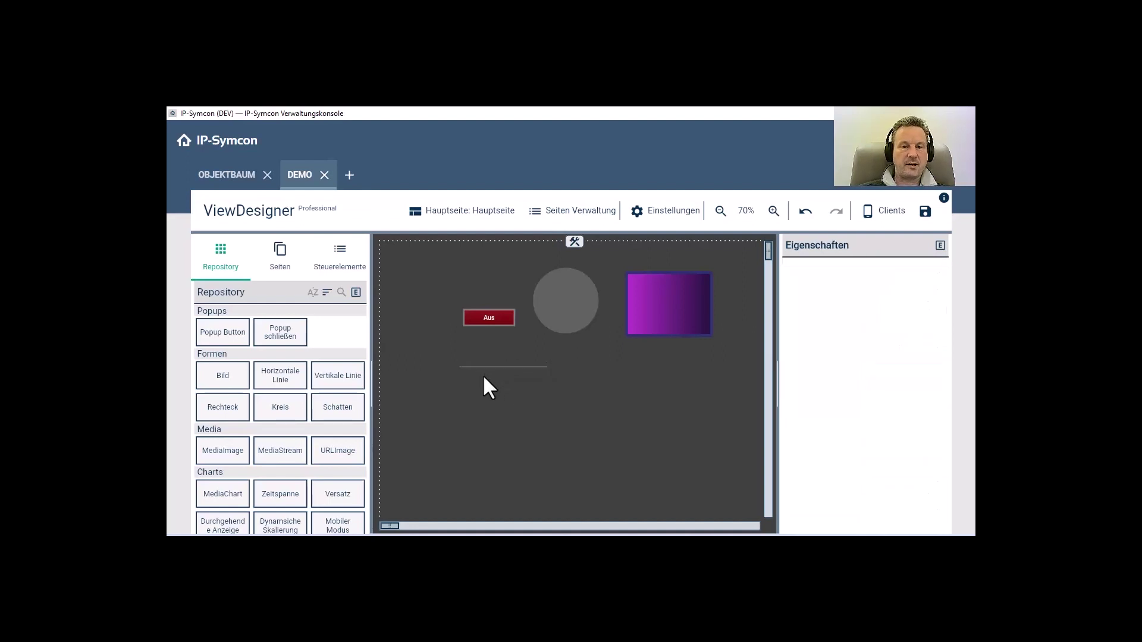
click(479, 368)
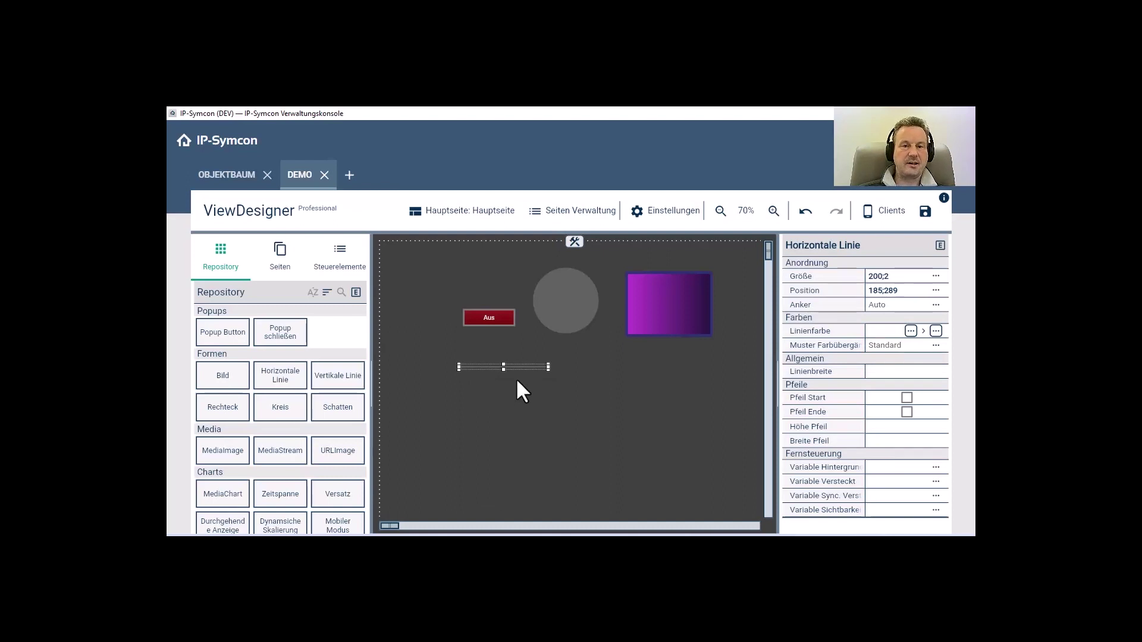
drag(547, 366, 699, 366)
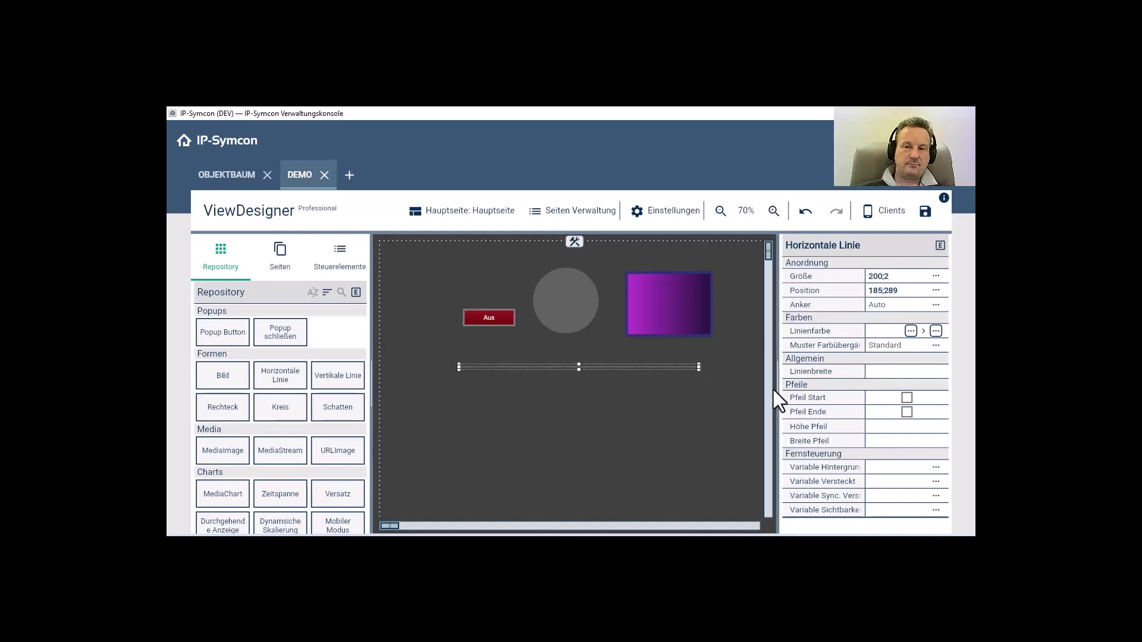
- Add an arrowhead to the end of the horizontal line, with Höhe Pfeil 14 and Breite Pfeil 26
click(906, 412)
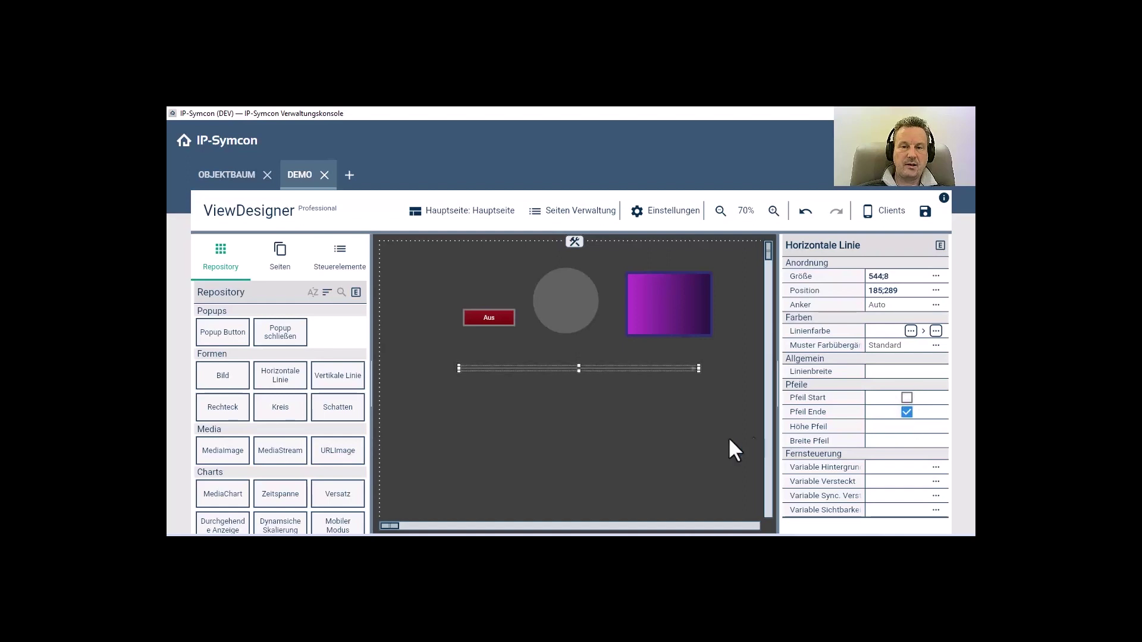
click(676, 446)
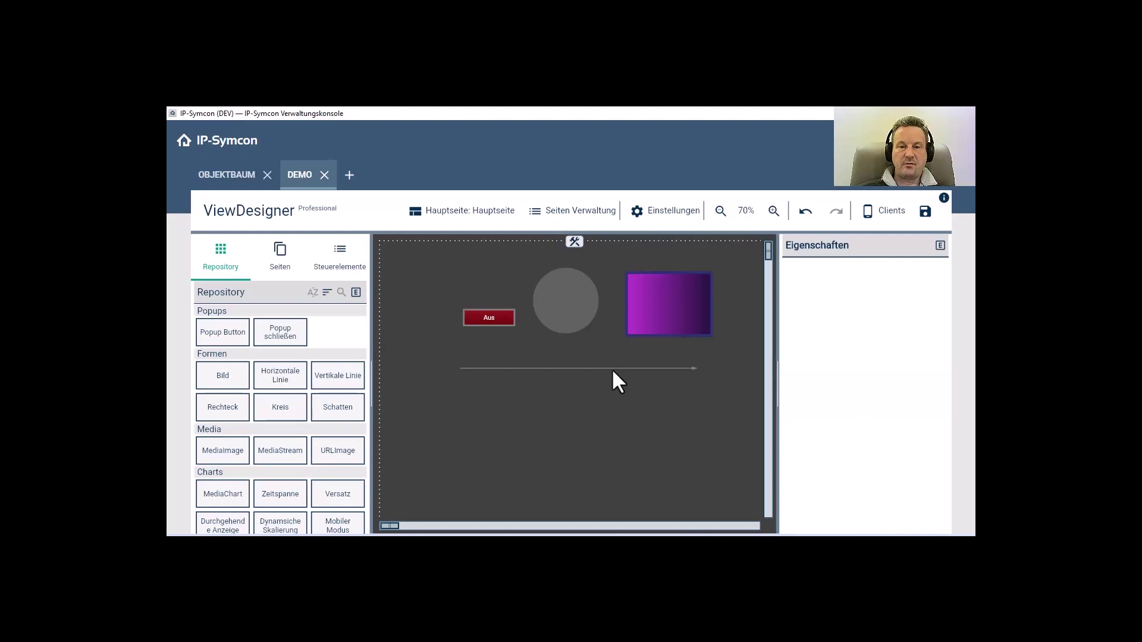
click(550, 366)
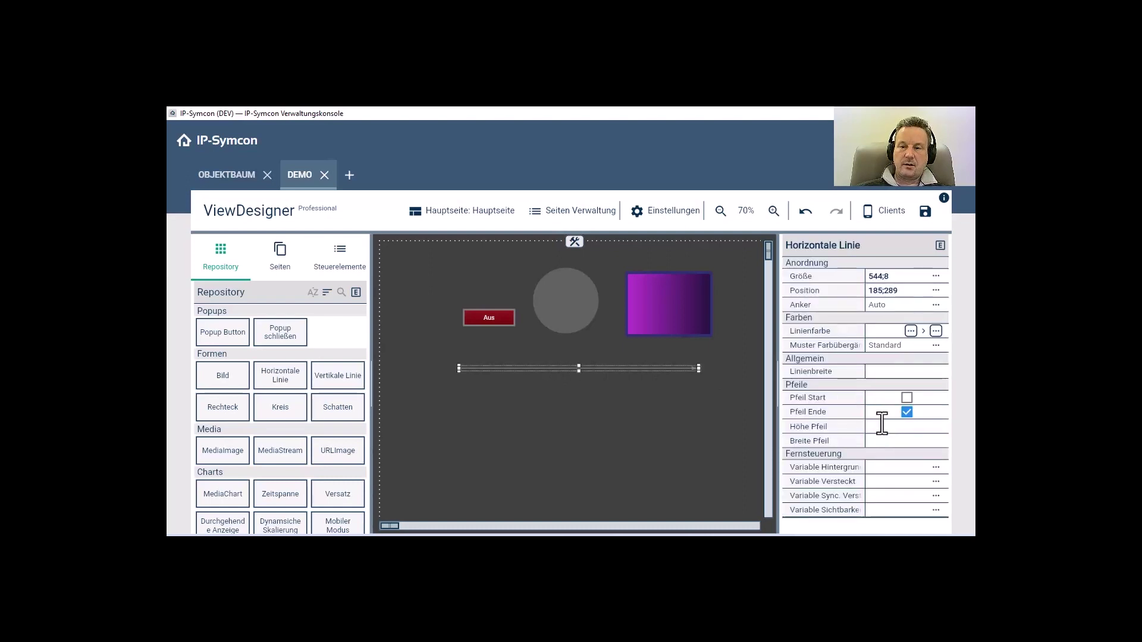
text(24)
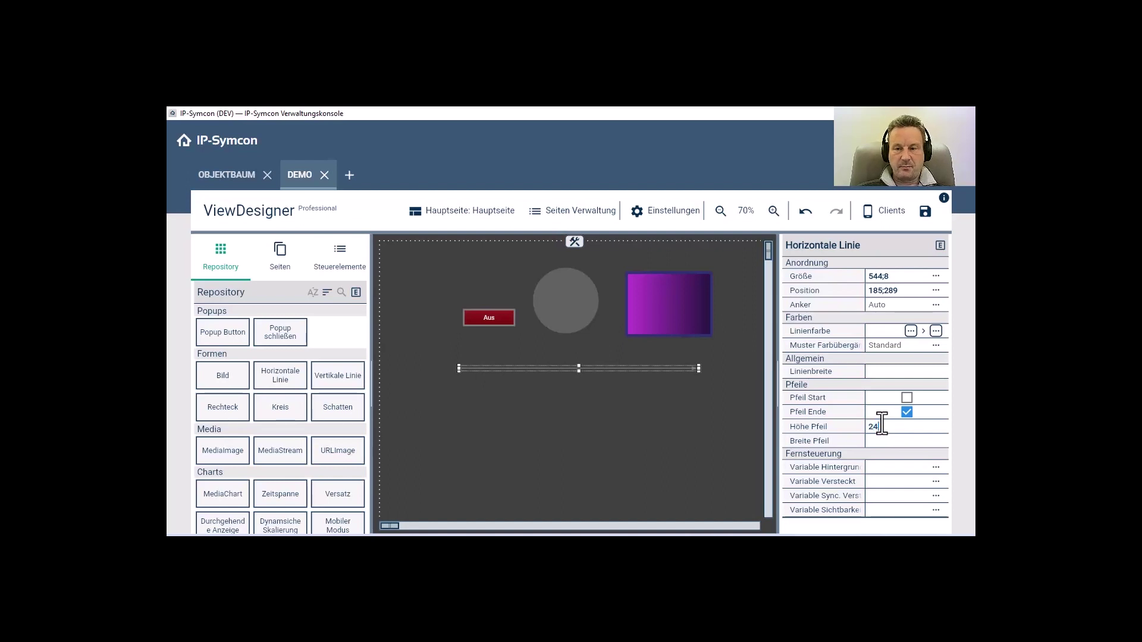
key(BackSpace)
key(BackSpace)
text(14)
click(894, 441)
text(26)
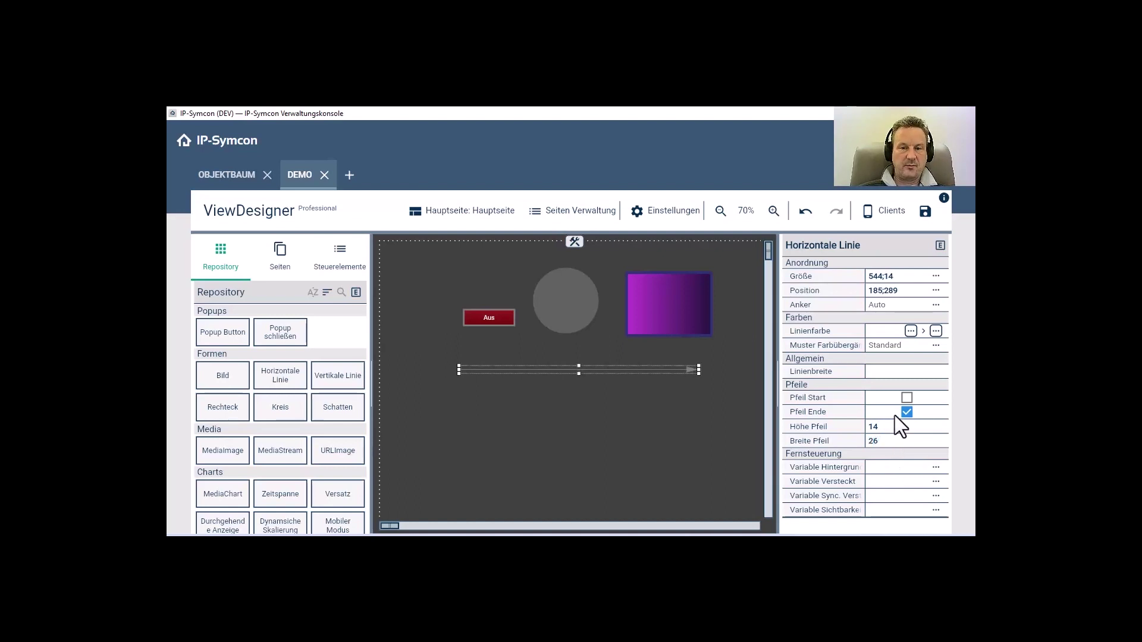
- Set the arrow line's Linienbreite to 4 and reselect the line to review its properties
text(4)
click(633, 446)
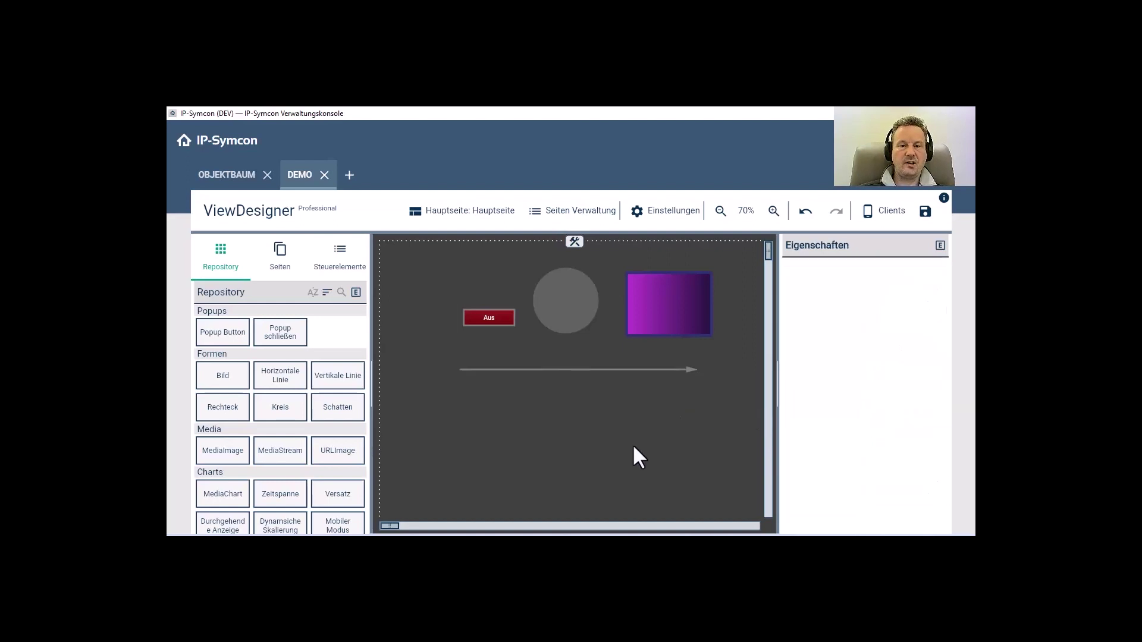
click(596, 370)
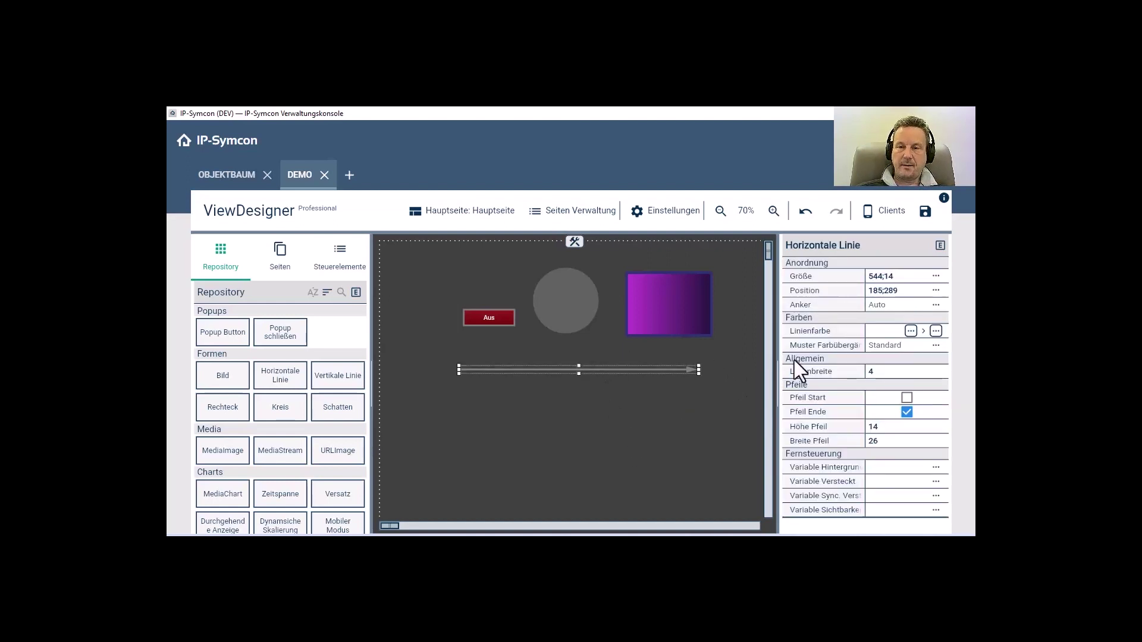
- Give the arrow line a Linienfarbe gradient from light pink to dark red, and reselect the line after viewing it
click(910, 331)
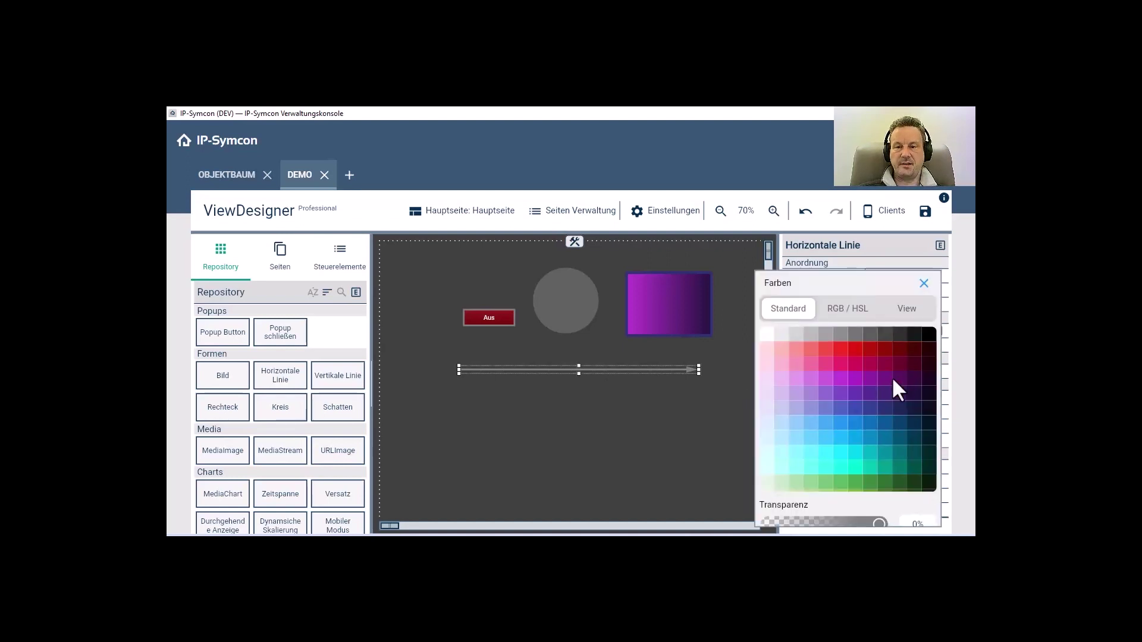
click(792, 352)
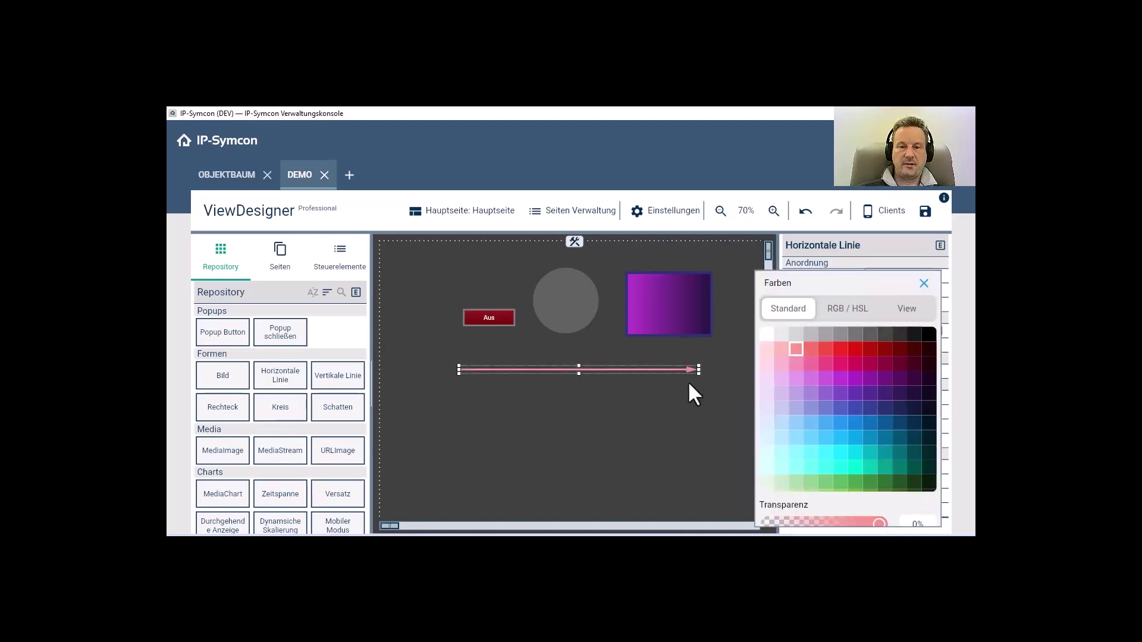
click(936, 331)
click(883, 344)
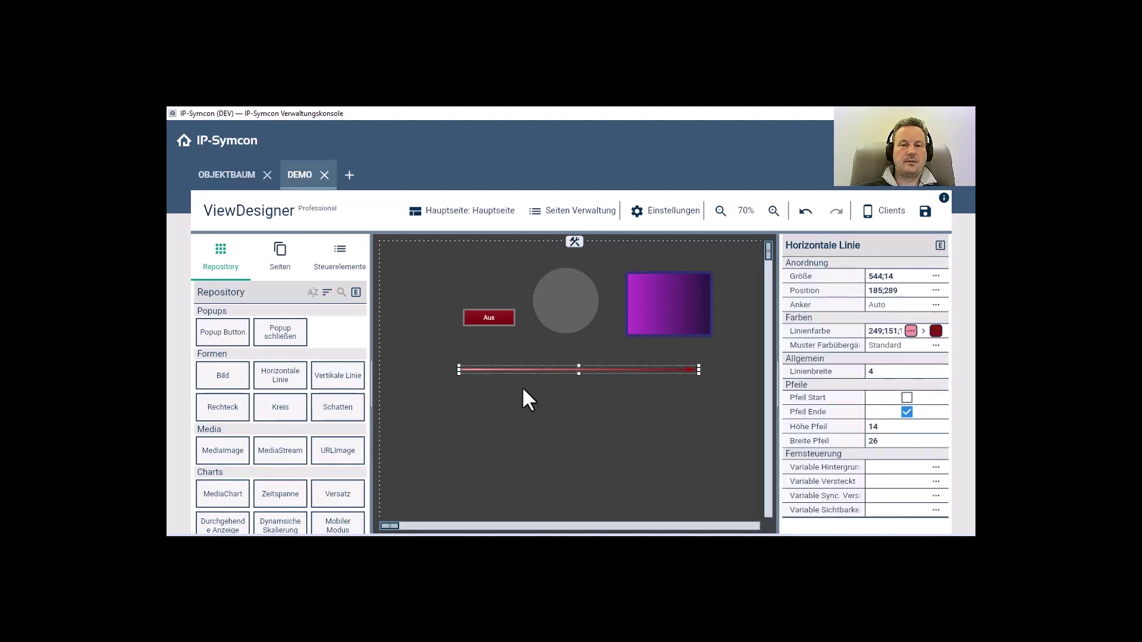
click(504, 340)
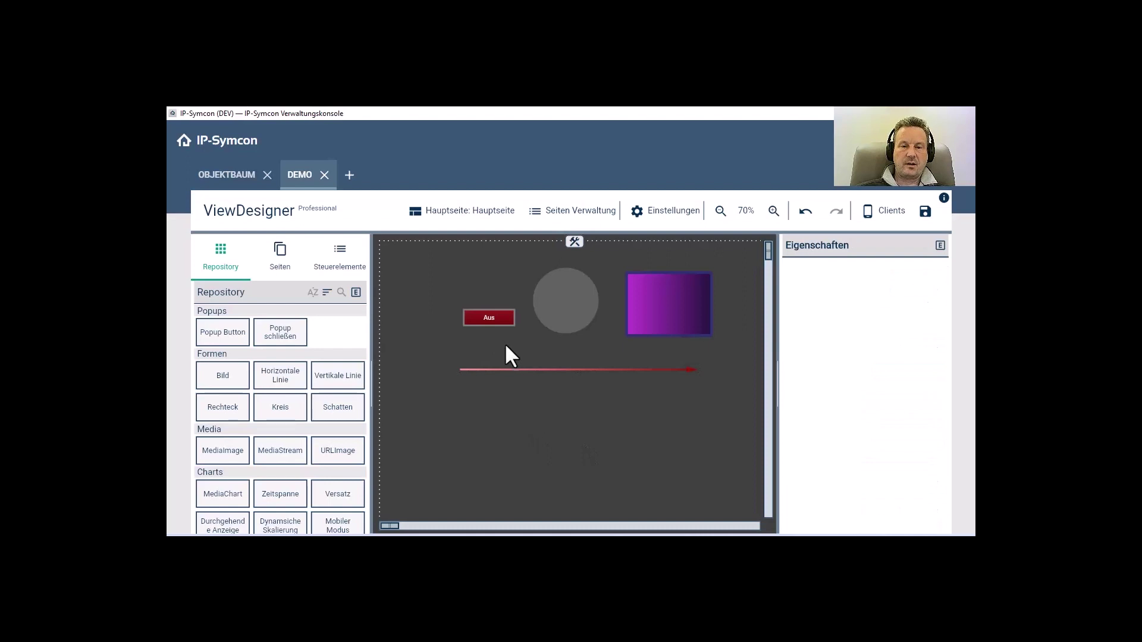
click(505, 368)
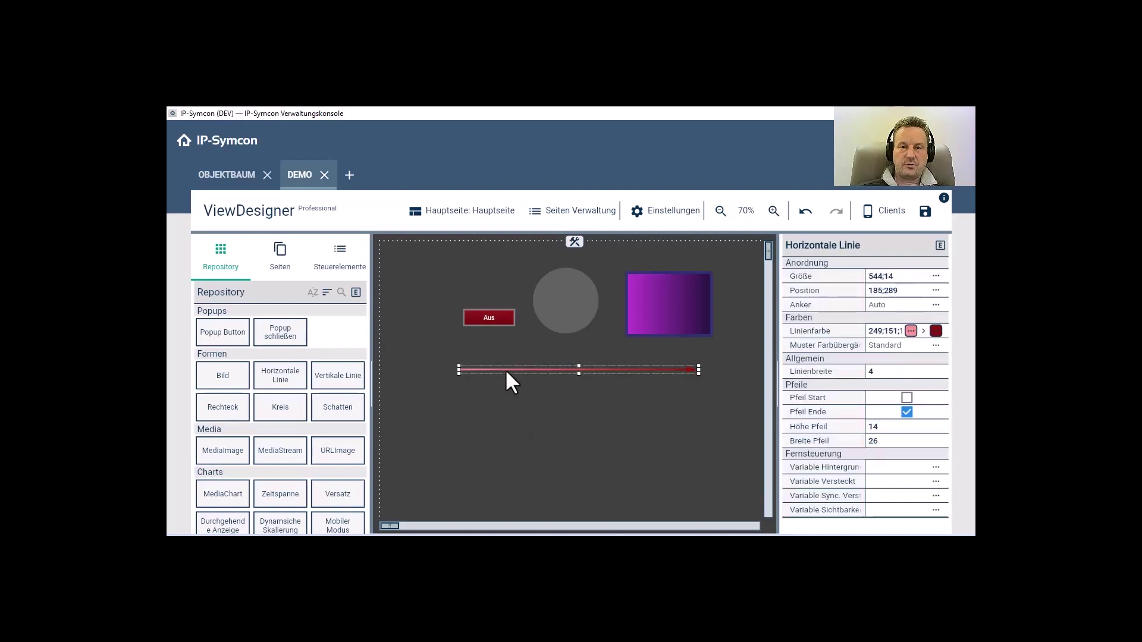
- Try the line's 1-1 gradient pattern (Farbe1 - Farbe2 - Farbe1), and set it to 1-1-1 (Farbe1 - Farbe2 - Farbe2 - Farbe1)
click(935, 347)
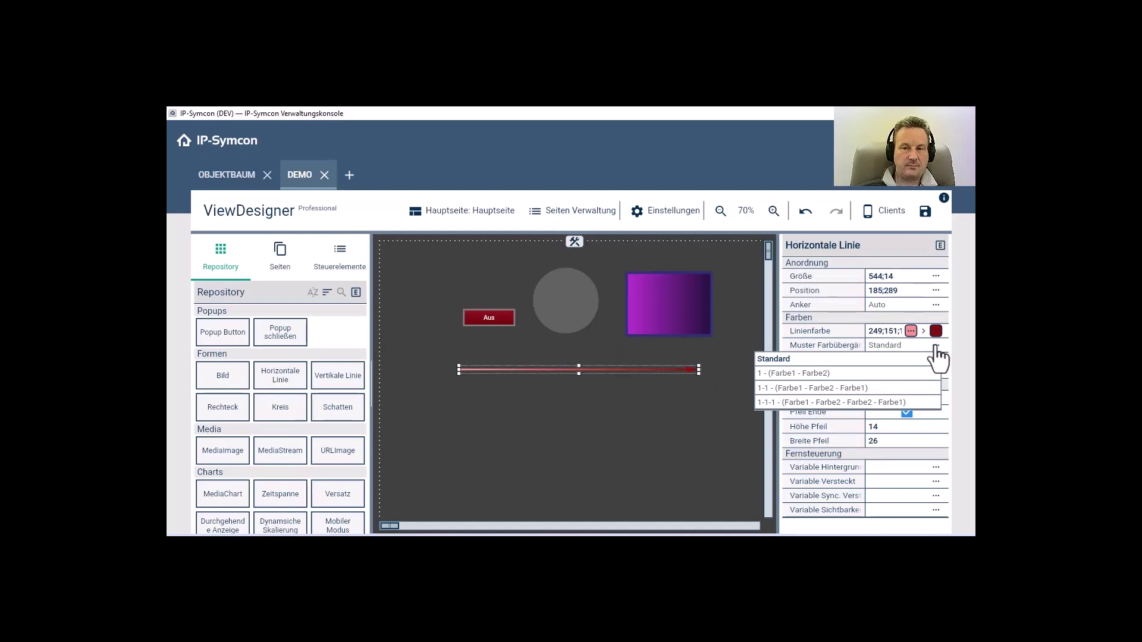
click(841, 390)
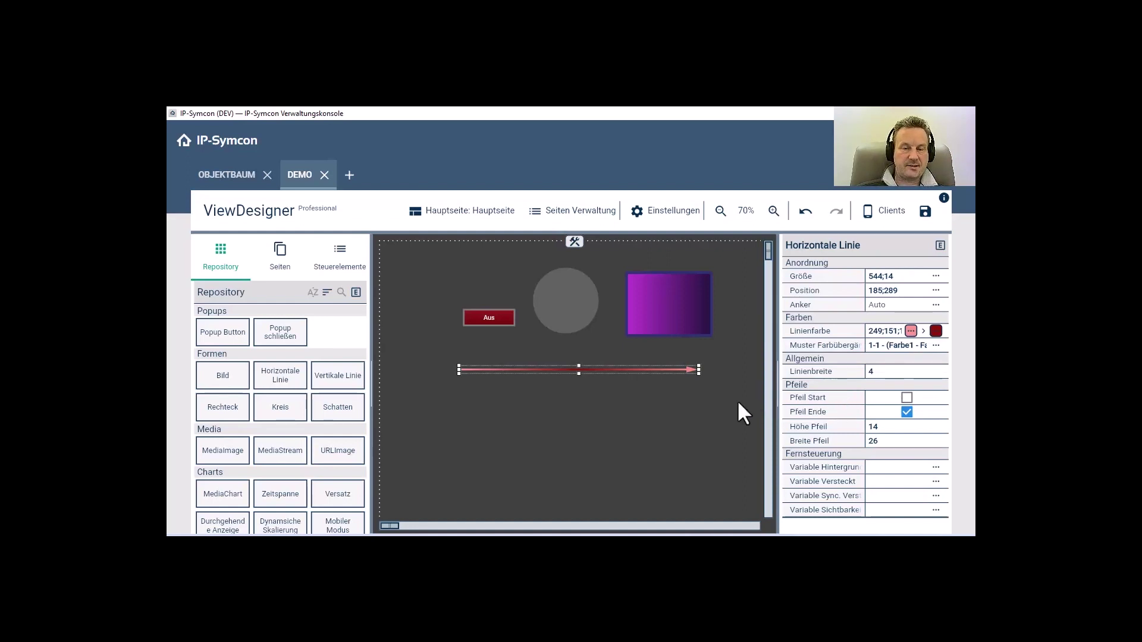
click(937, 347)
click(875, 402)
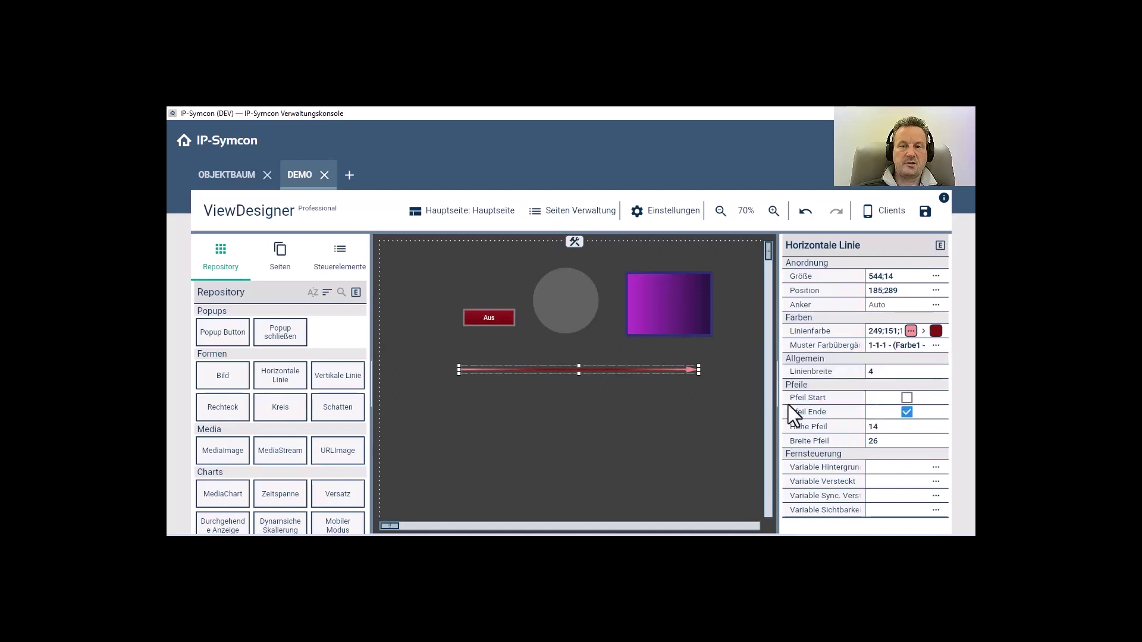
- Remove the arrowhead from the line's end and move the line up closer to the shapes, to about position 172;254
click(905, 413)
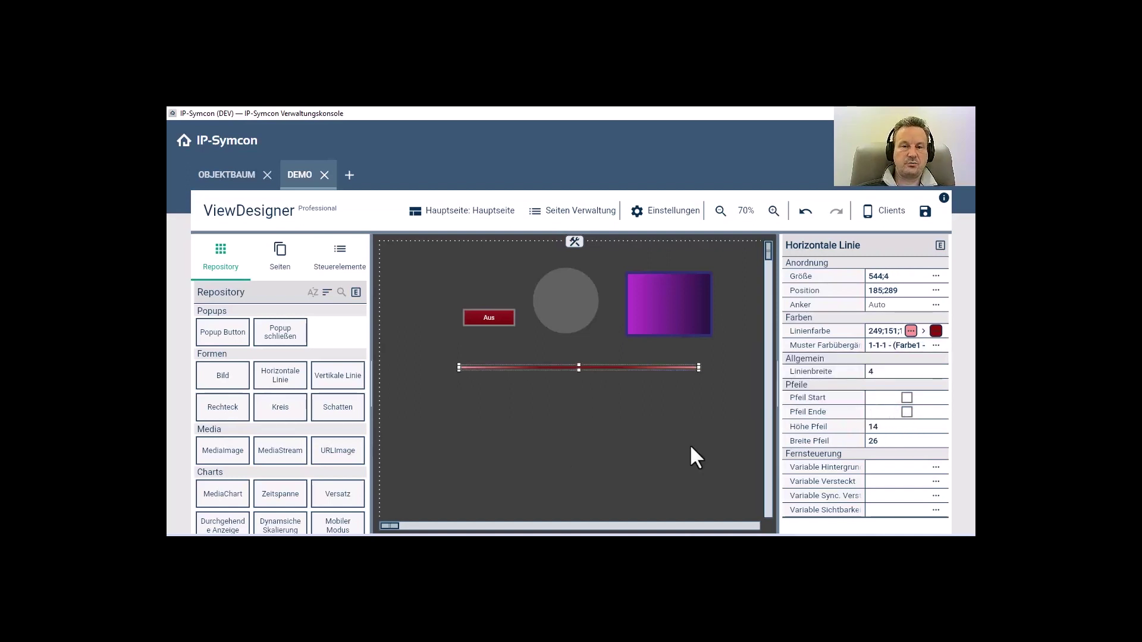
click(553, 453)
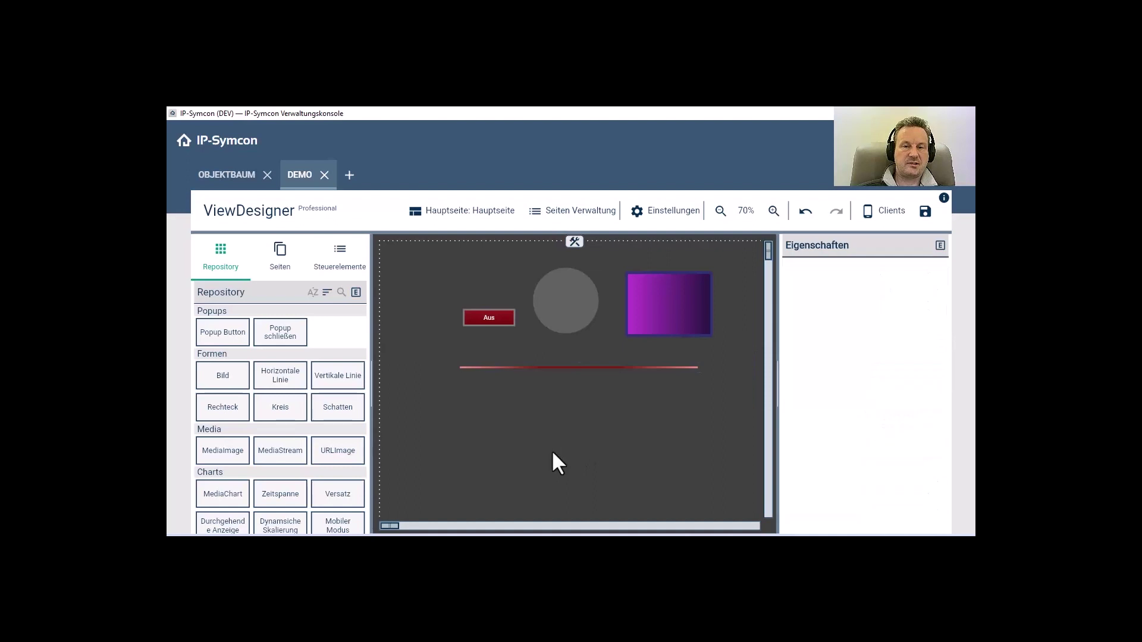
click(537, 368)
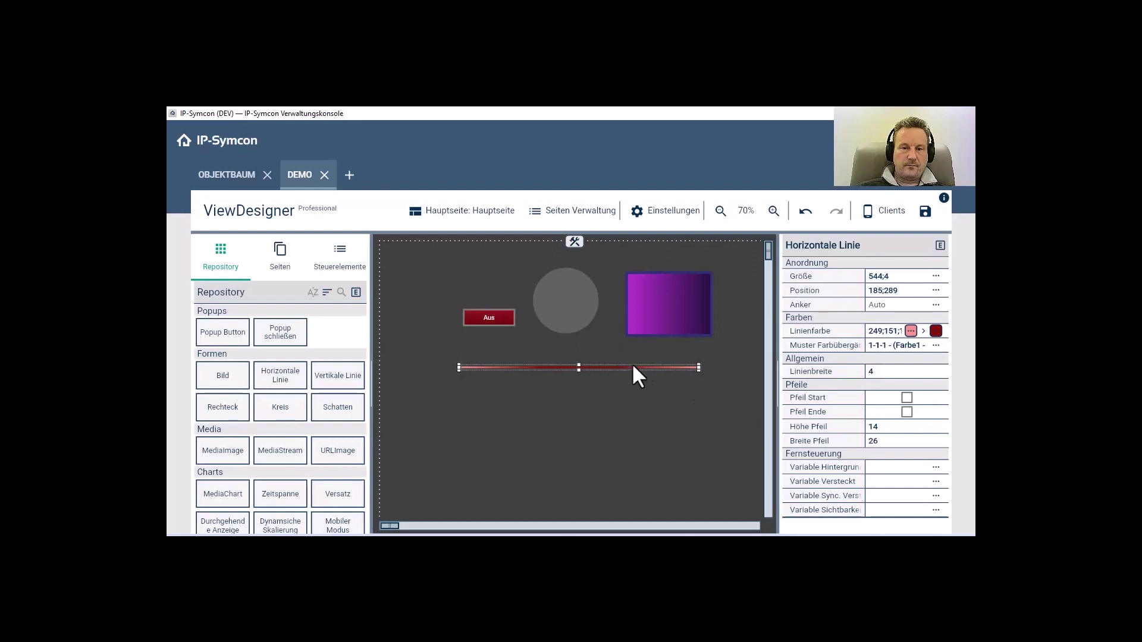
drag(631, 365, 710, 349)
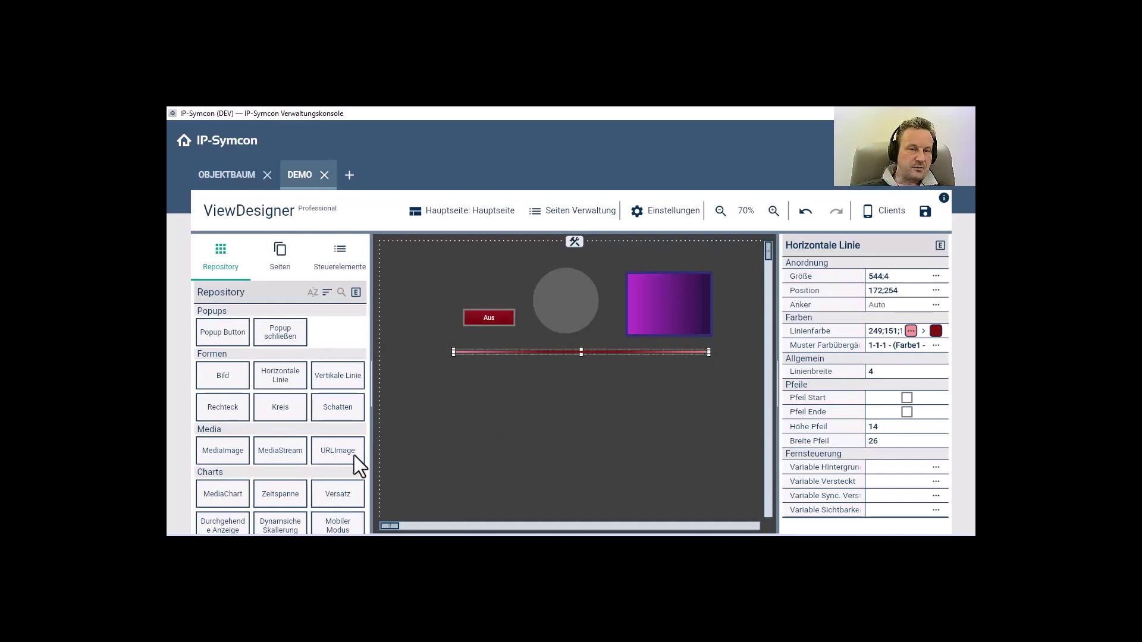
- Place a Farbslider below the line at about position 55;308 and widen it to about 315
scroll(327, 472, down, 10)
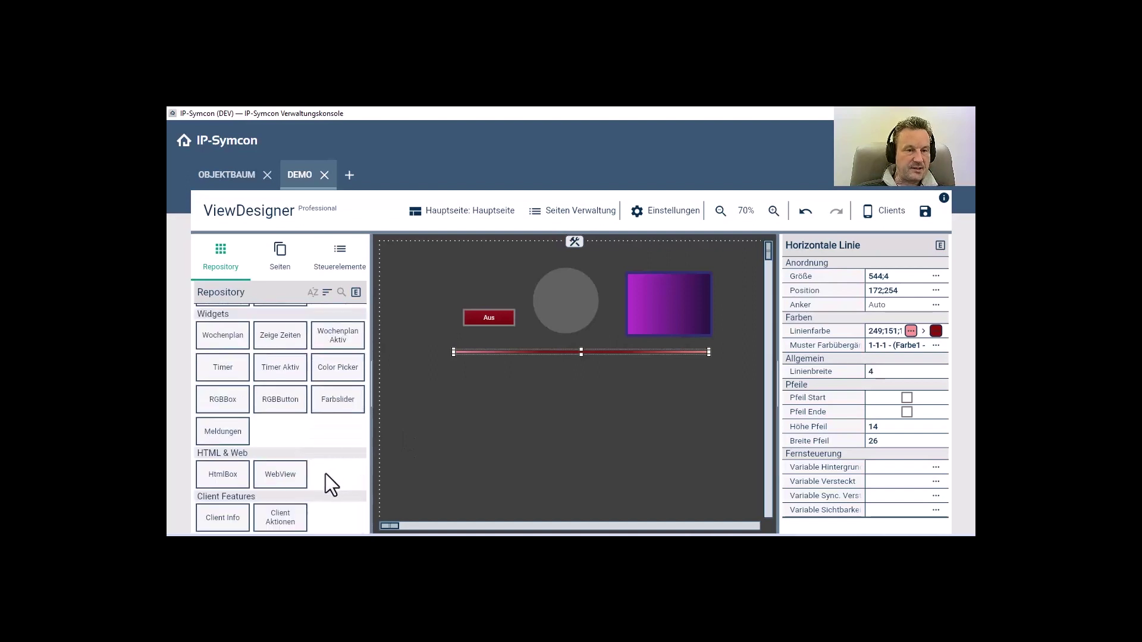
drag(326, 401, 402, 373)
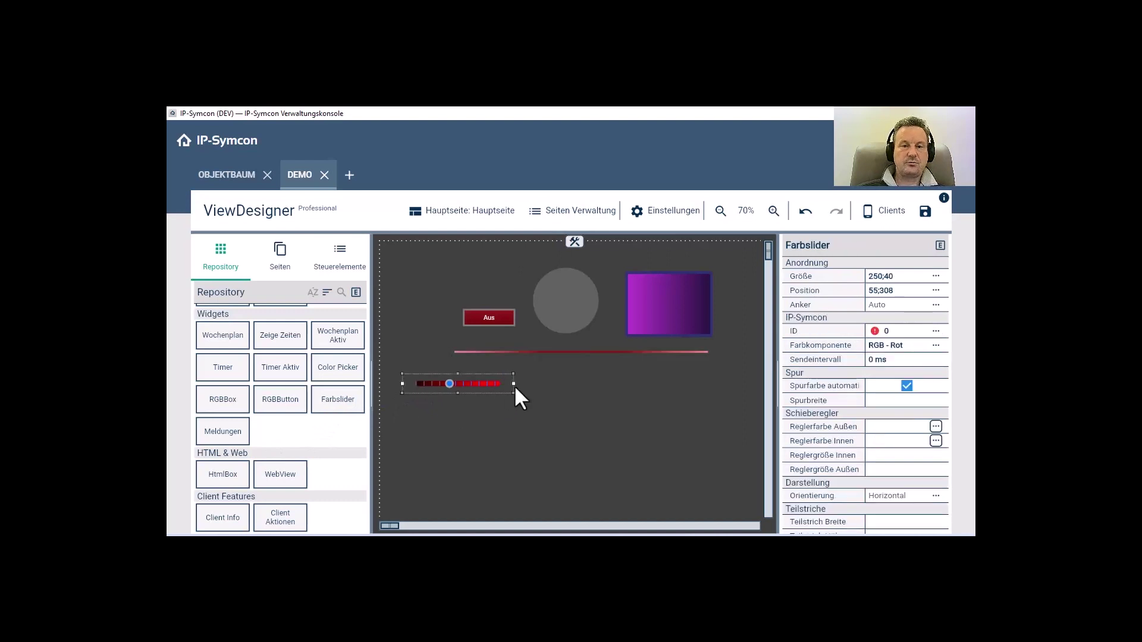
drag(516, 383, 544, 383)
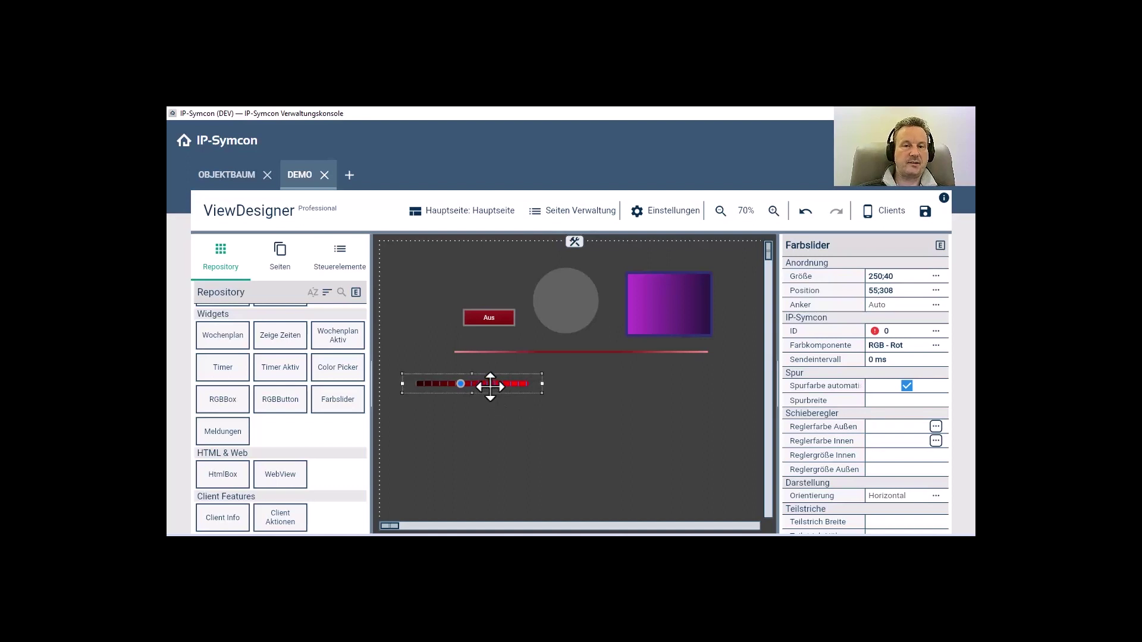
- Duplicate the Farbslider twice, stacking the copies directly below it at about heights 359 and 411
drag(490, 387, 487, 407)
key(ctrl+v)
drag(492, 420, 484, 453)
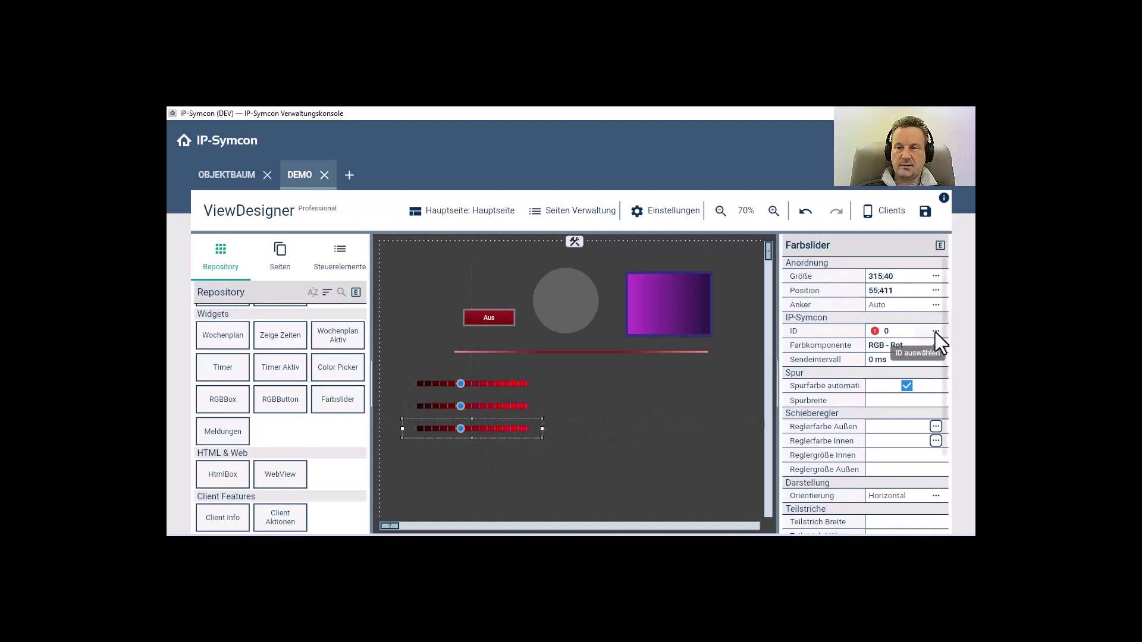
- Set the Farbkomponente of the lowest slider to RGB - Blau and of the middle slider to RGB - Grün
click(919, 346)
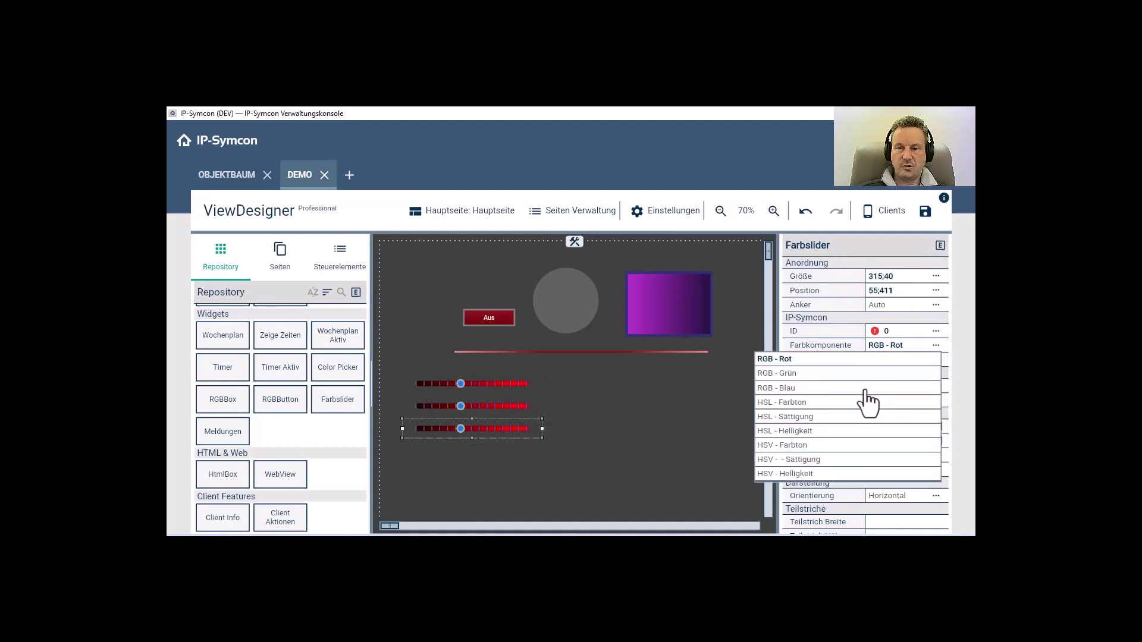
click(868, 388)
click(486, 405)
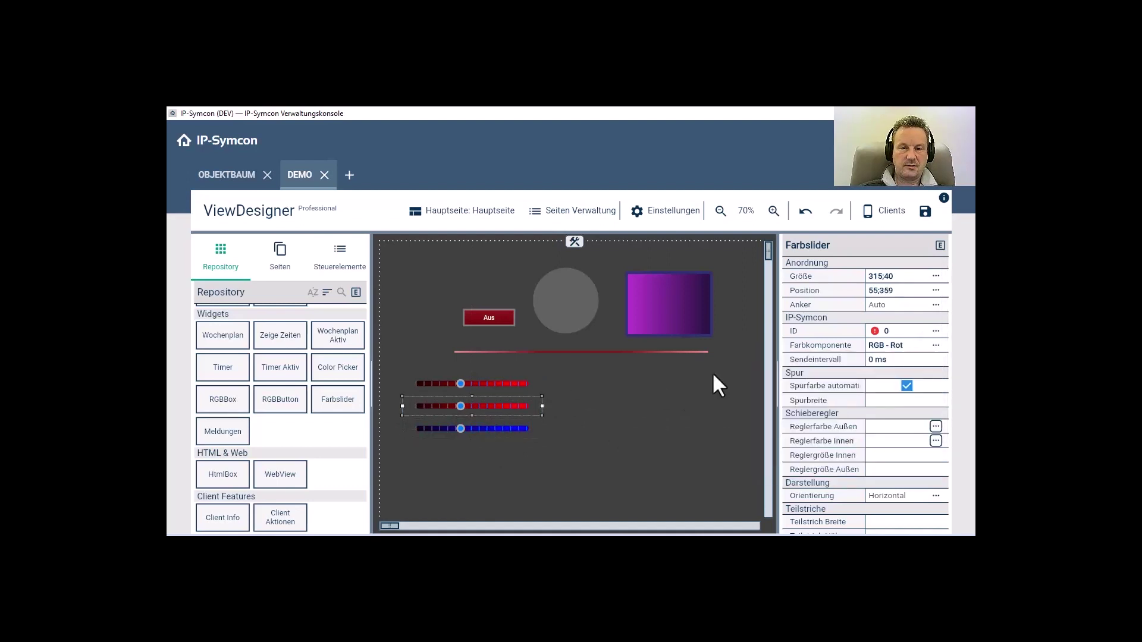
click(933, 348)
click(821, 374)
- Select all three Farbslider and switch their automatic Spurfarbe off and back on
drag(517, 478, 438, 375)
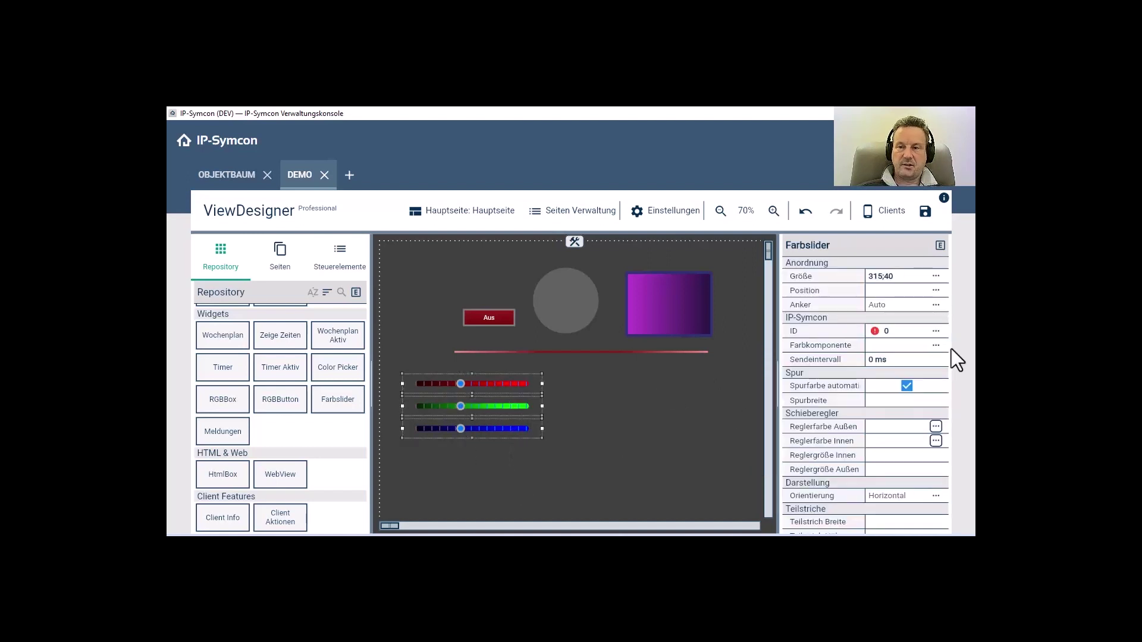
click(906, 387)
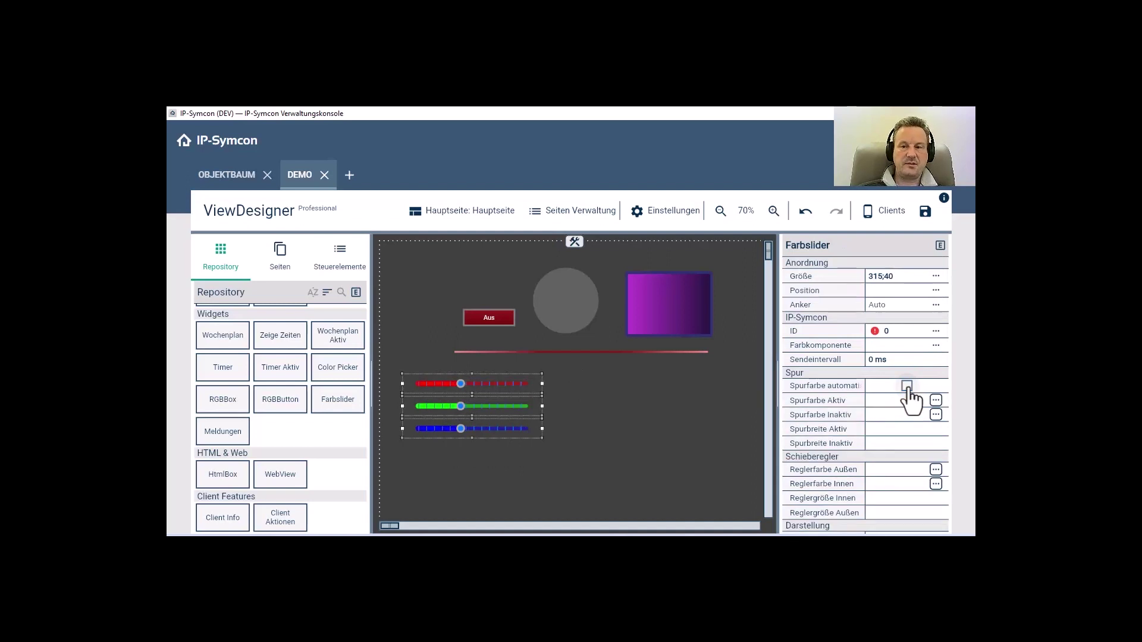
click(906, 387)
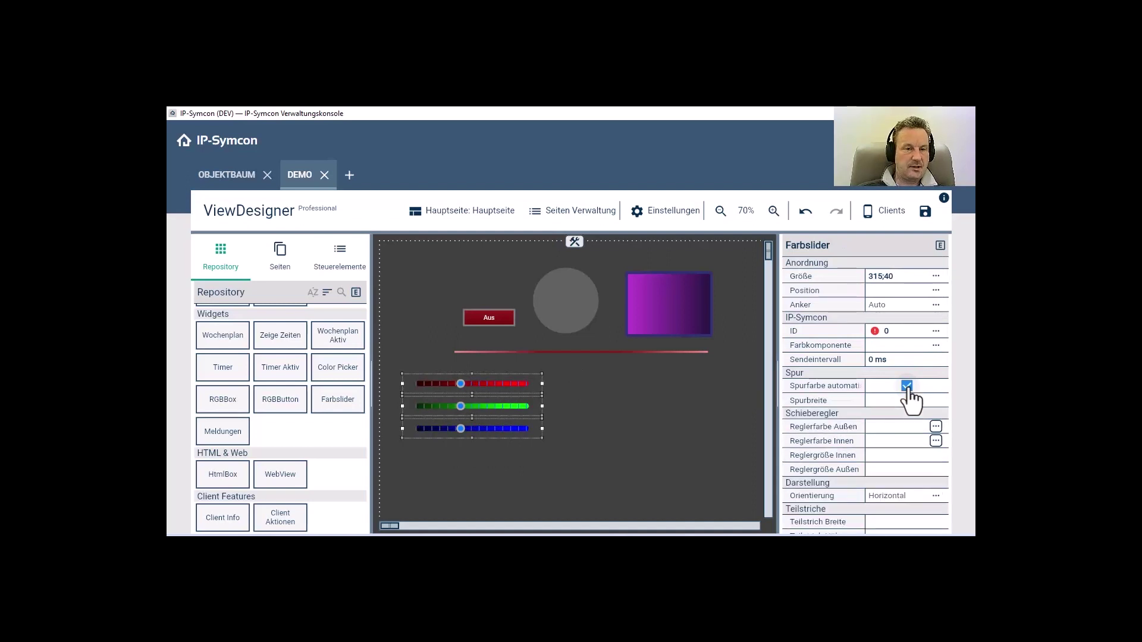
- Add an RGBBox beside the three sliders and place a copy of the slider group on the box's other side
drag(208, 400, 641, 382)
click(461, 467)
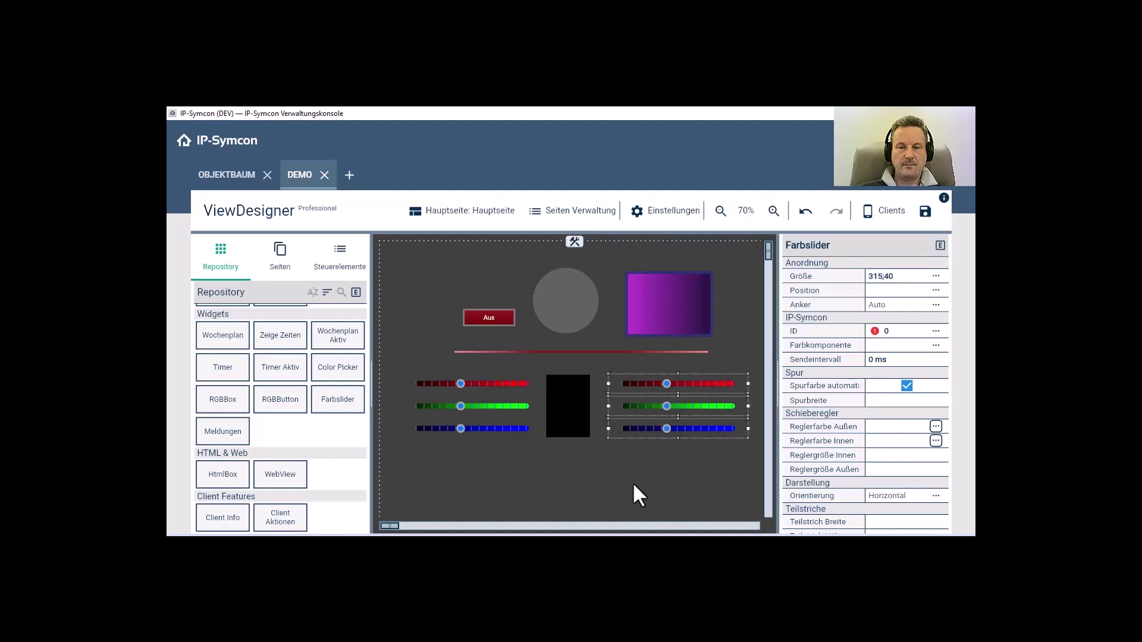
click(628, 463)
- Set the copied sliders' Farbkomponente from top to bottom to HSL - Farbton, HSL - Sättigung and HSL - Helligkeit
click(650, 387)
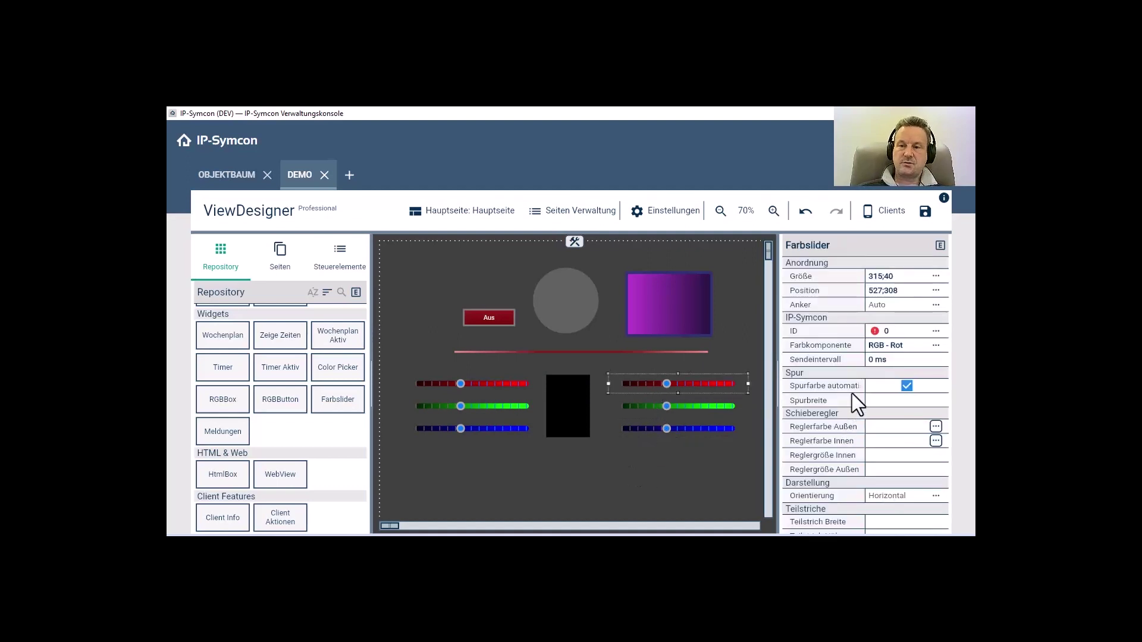
click(935, 346)
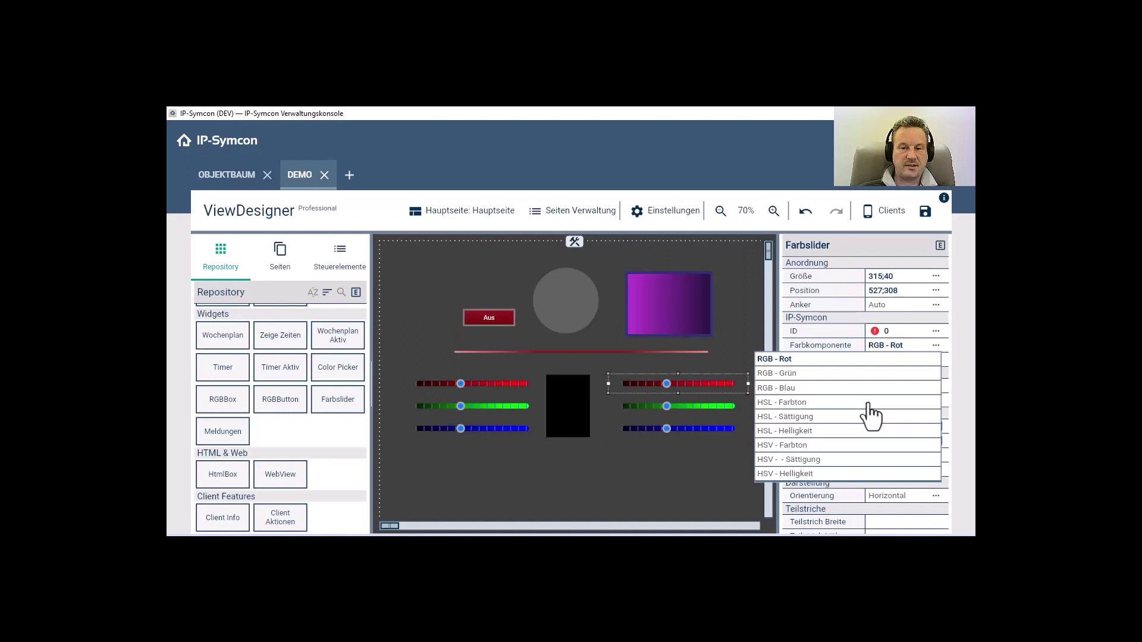
click(867, 403)
click(678, 409)
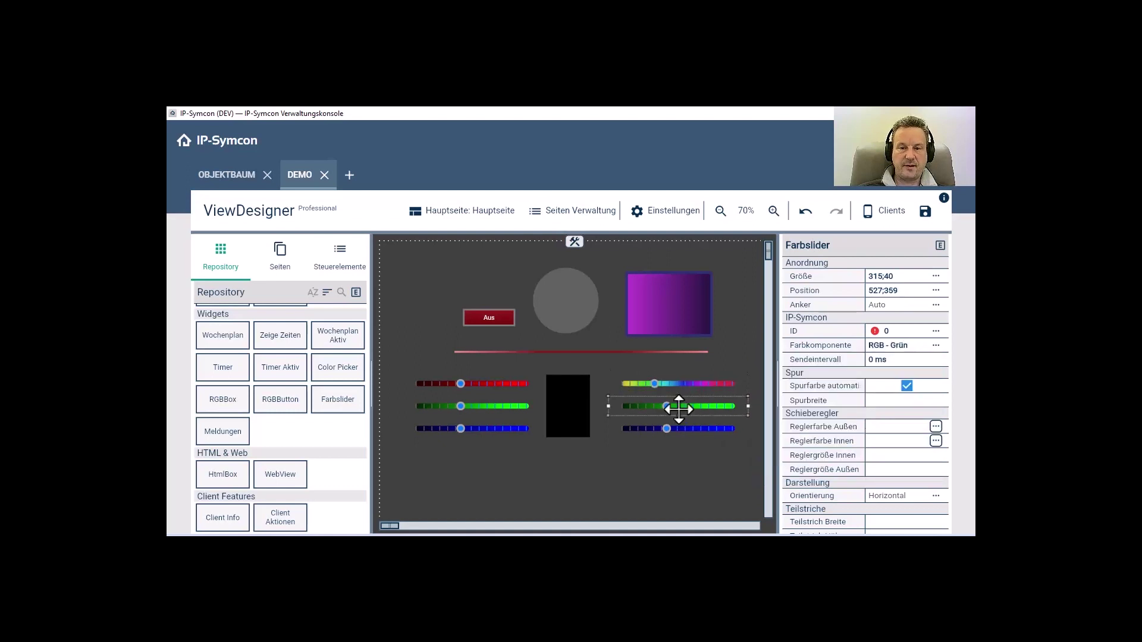
click(935, 345)
click(827, 416)
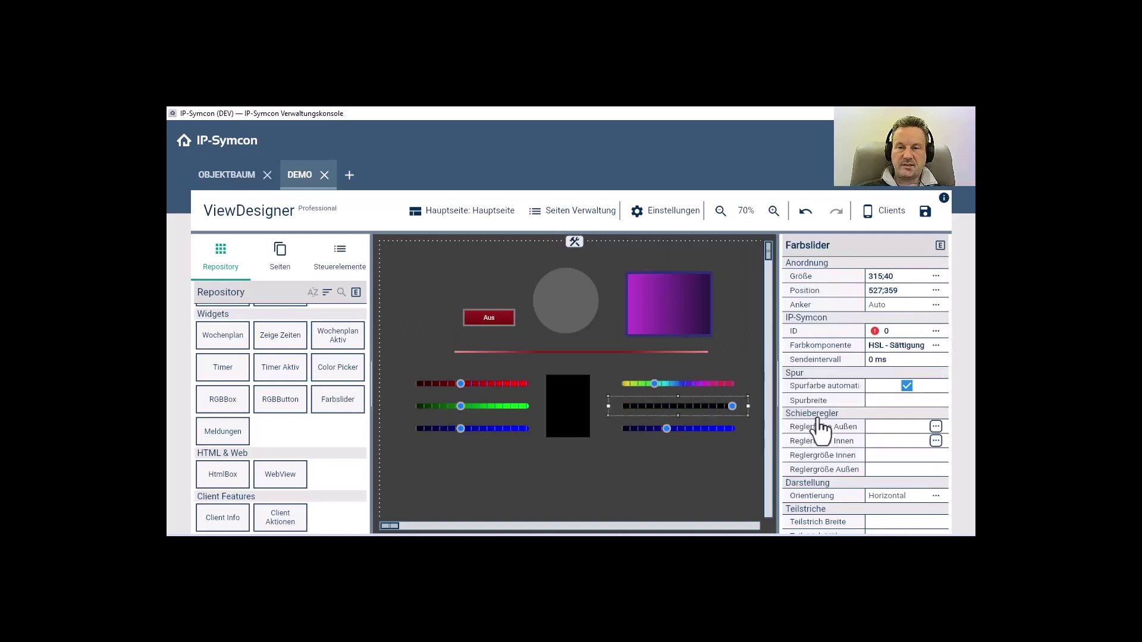
click(702, 427)
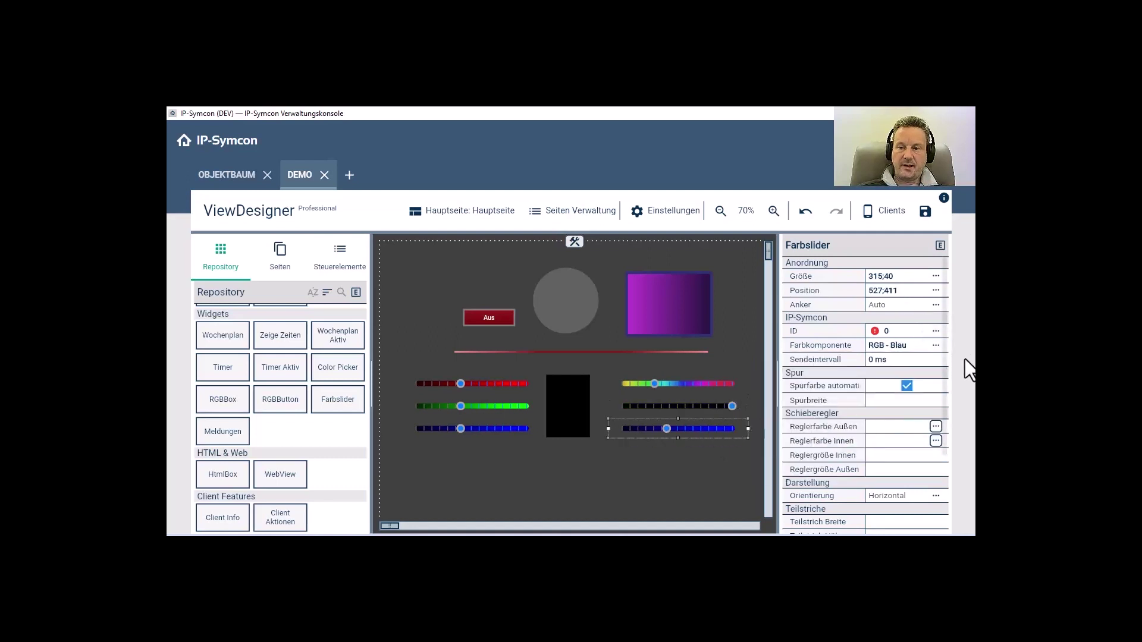
click(935, 345)
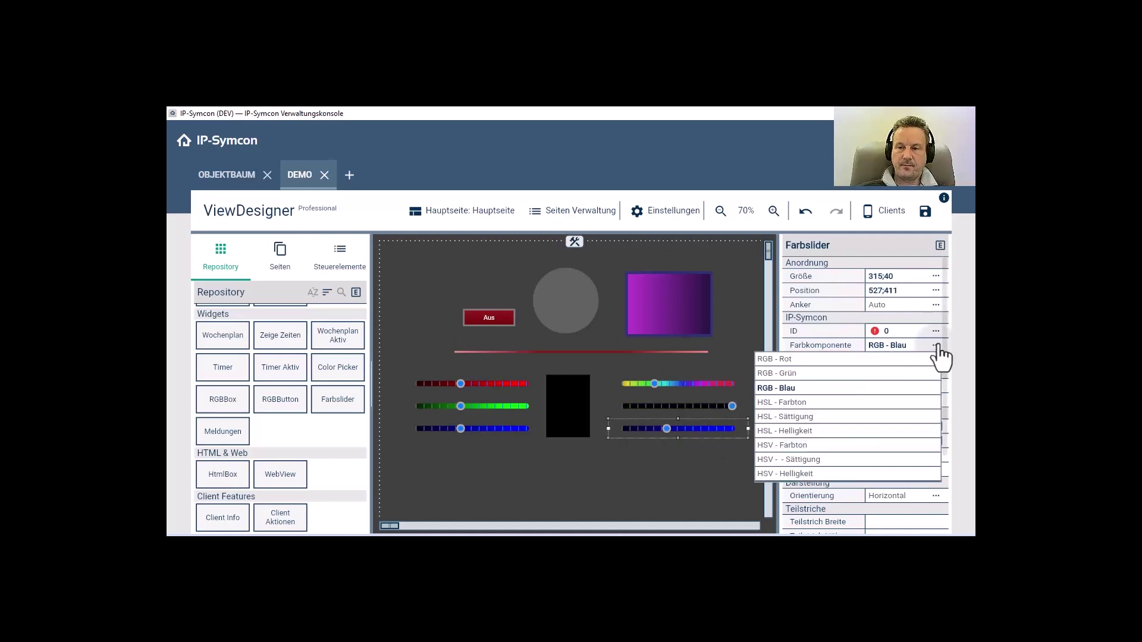
click(832, 431)
click(713, 464)
- Link all six Farbslider and the RGBBox to the variable Licht Vitrine RGB under Demo, Räume, EG, Wohnzimmer
drag(705, 441, 420, 377)
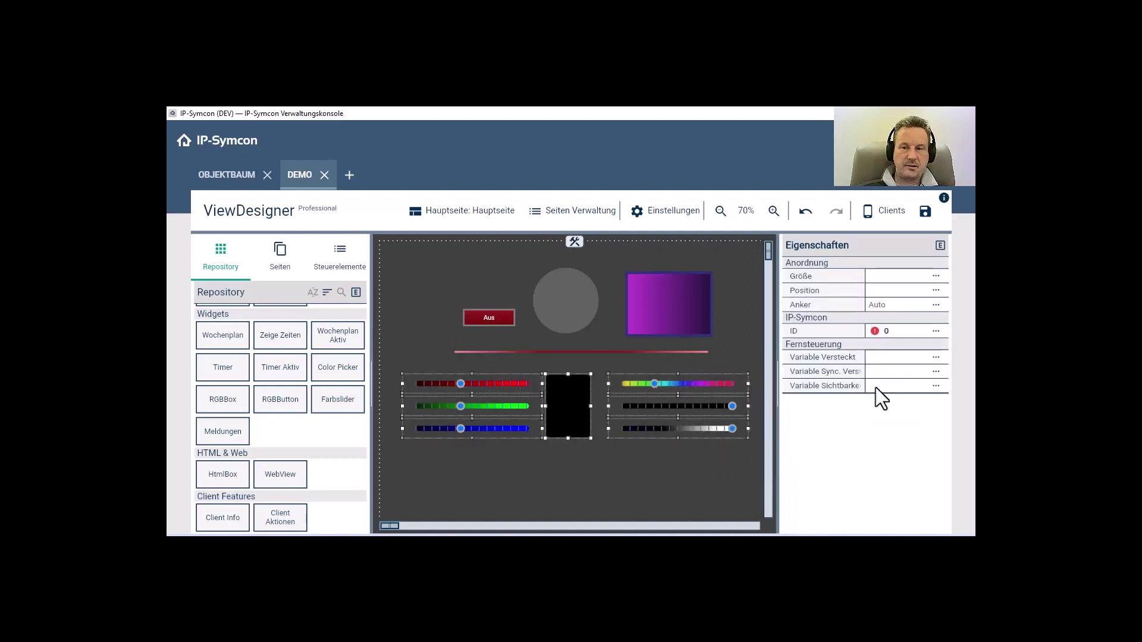
click(936, 331)
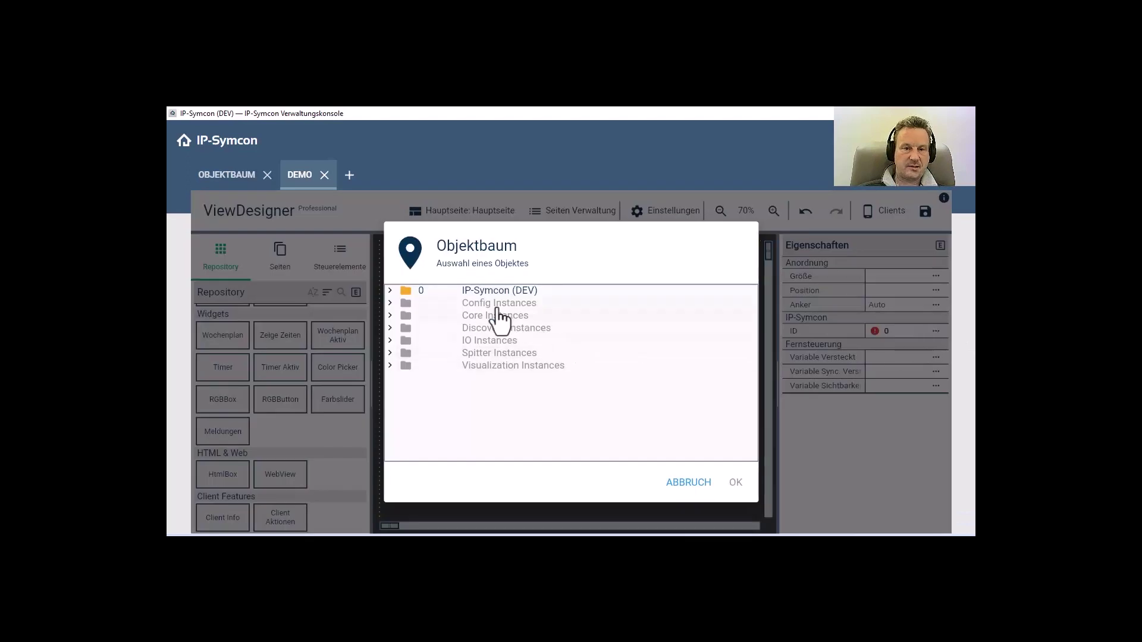
click(389, 289)
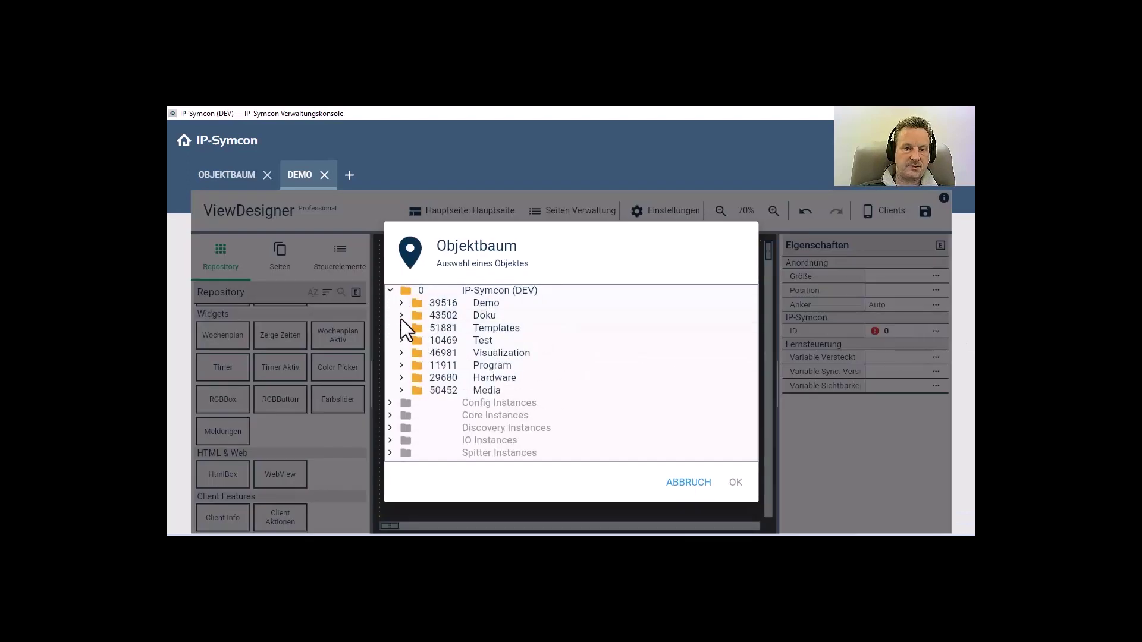
click(402, 303)
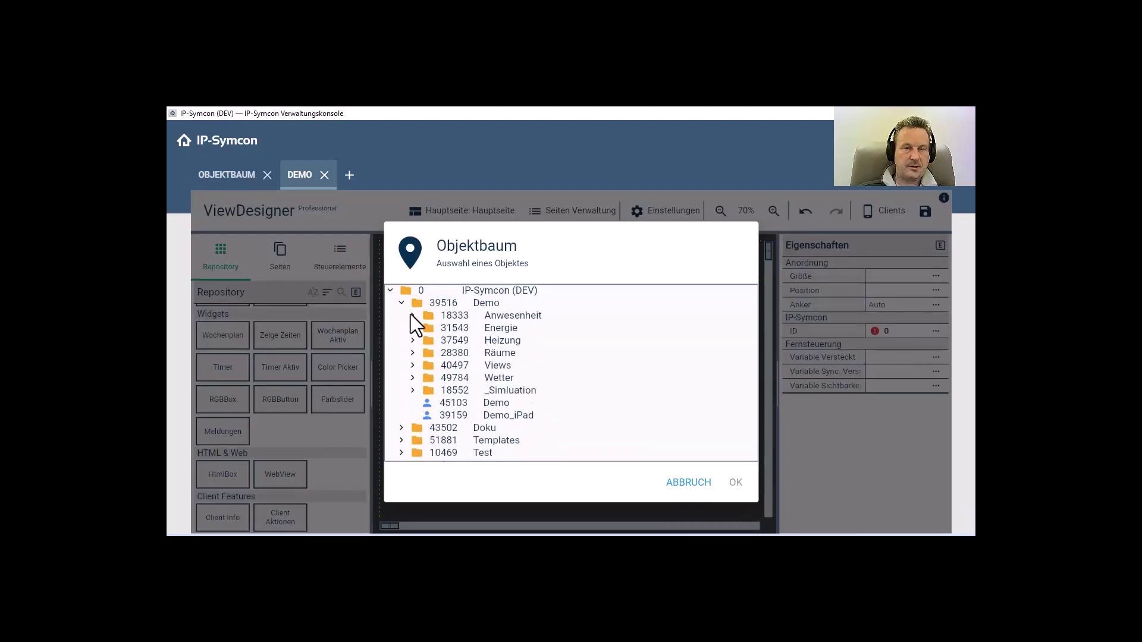
click(412, 354)
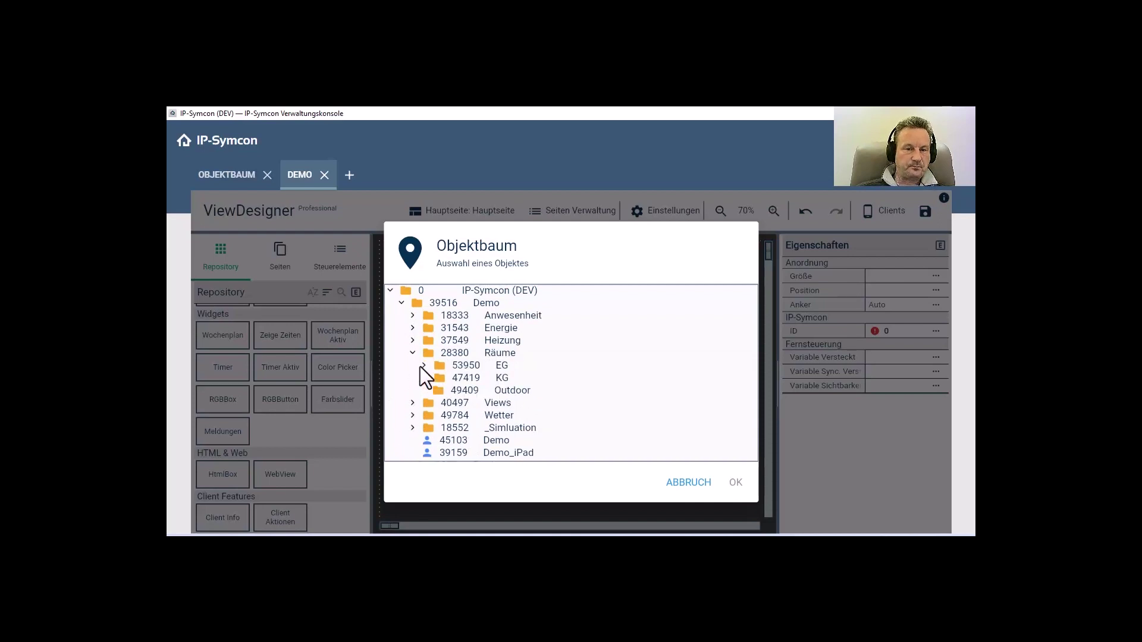
click(424, 366)
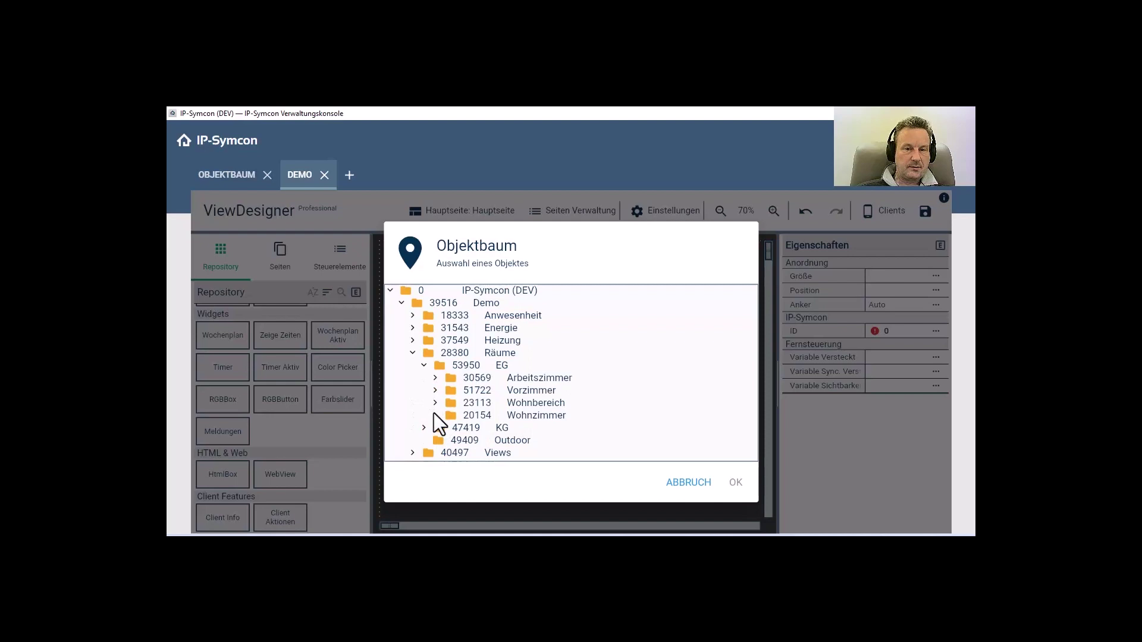
click(435, 415)
scroll(538, 443, down, 3)
click(552, 329)
click(554, 341)
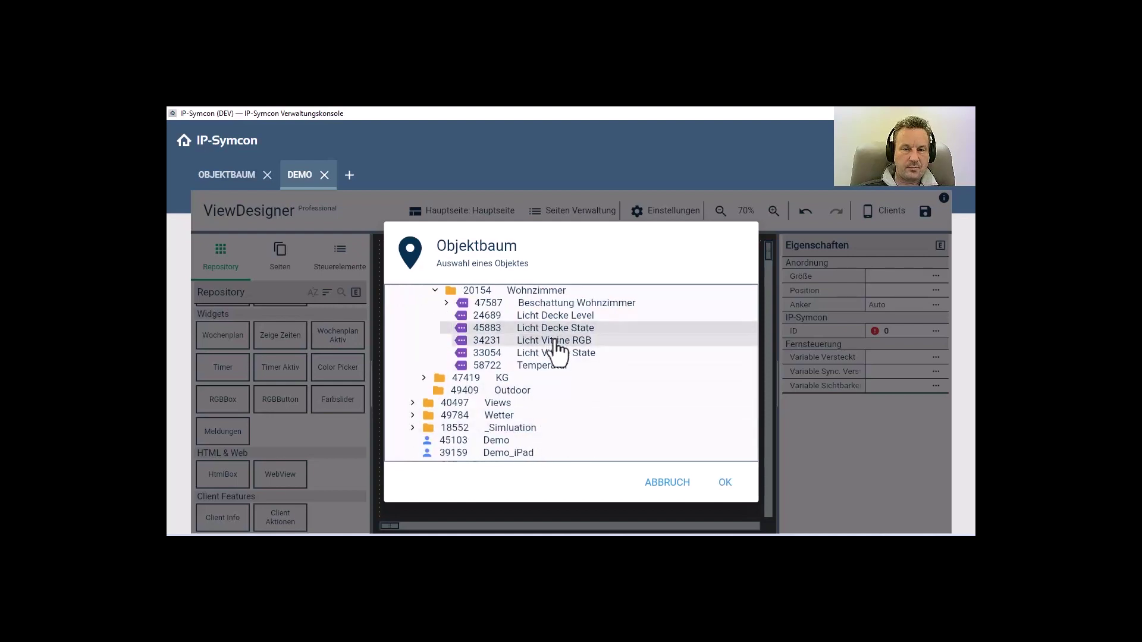
click(726, 483)
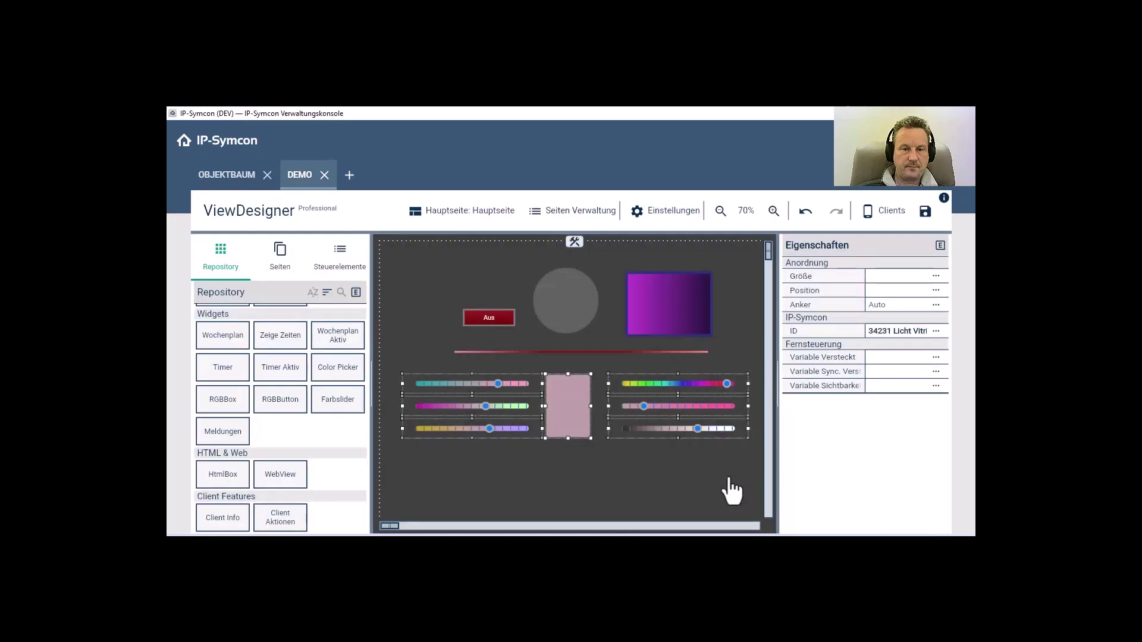
click(620, 463)
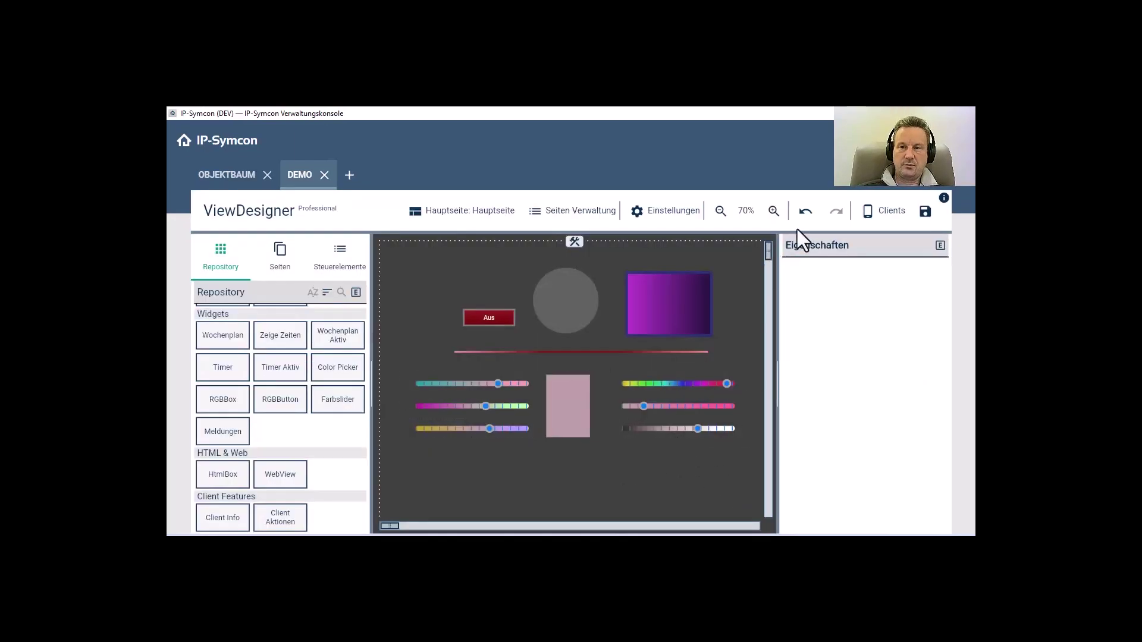
- Open the demo view in the web browser client
click(876, 216)
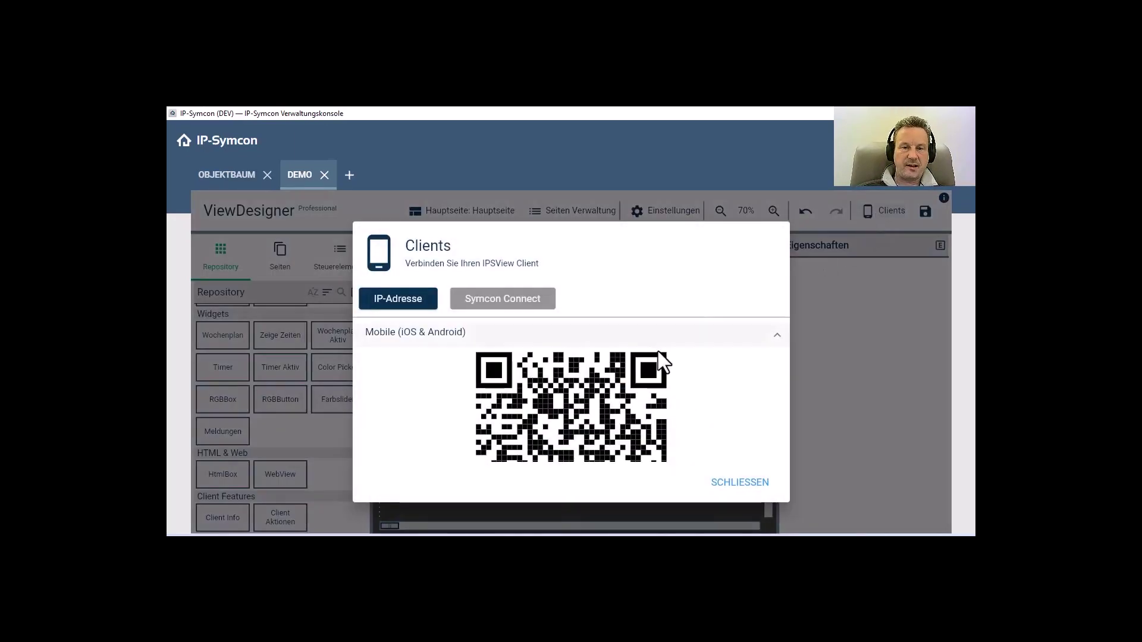
scroll(476, 387, down, 2)
click(475, 415)
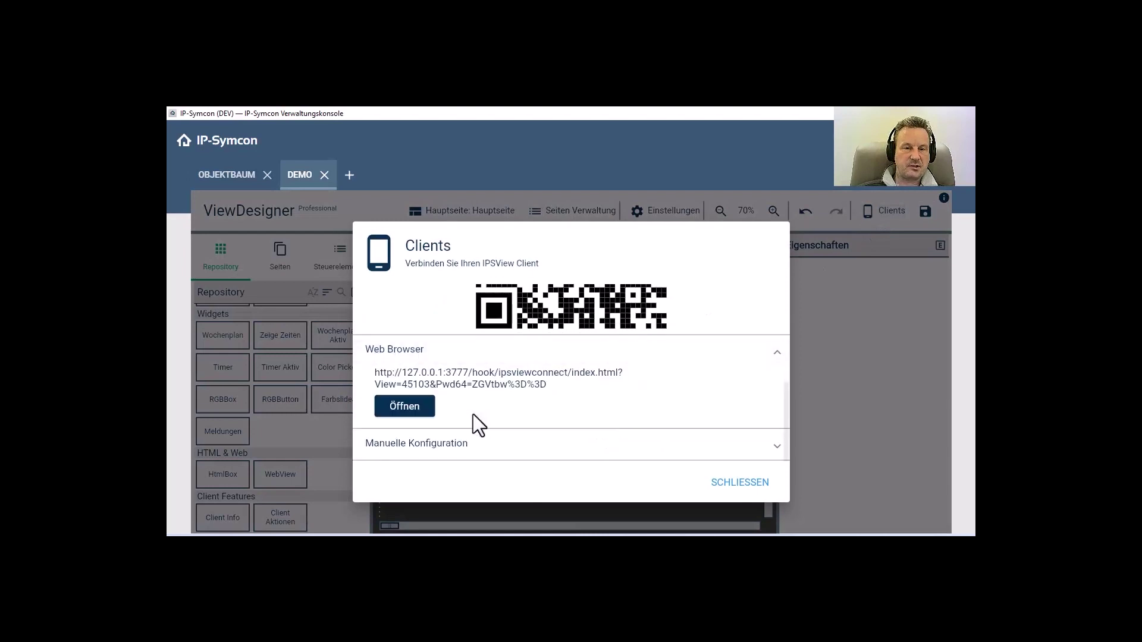
click(394, 410)
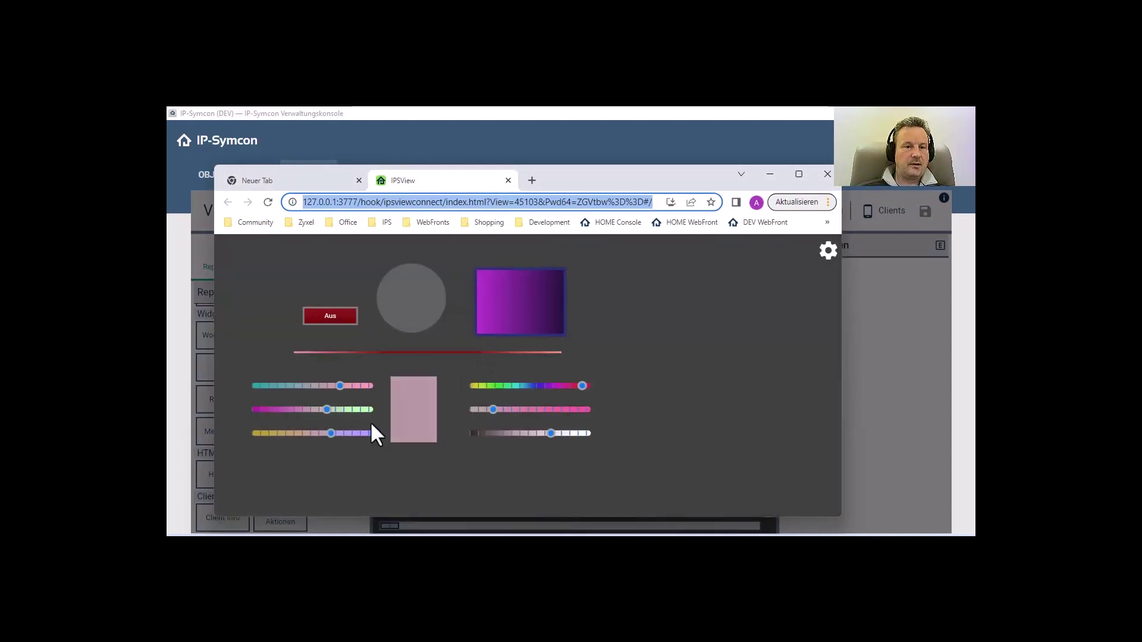
- Change the colour with the HSL sliders, choosing a green Farbton, a higher Sättigung and a lower Helligkeit
click(500, 386)
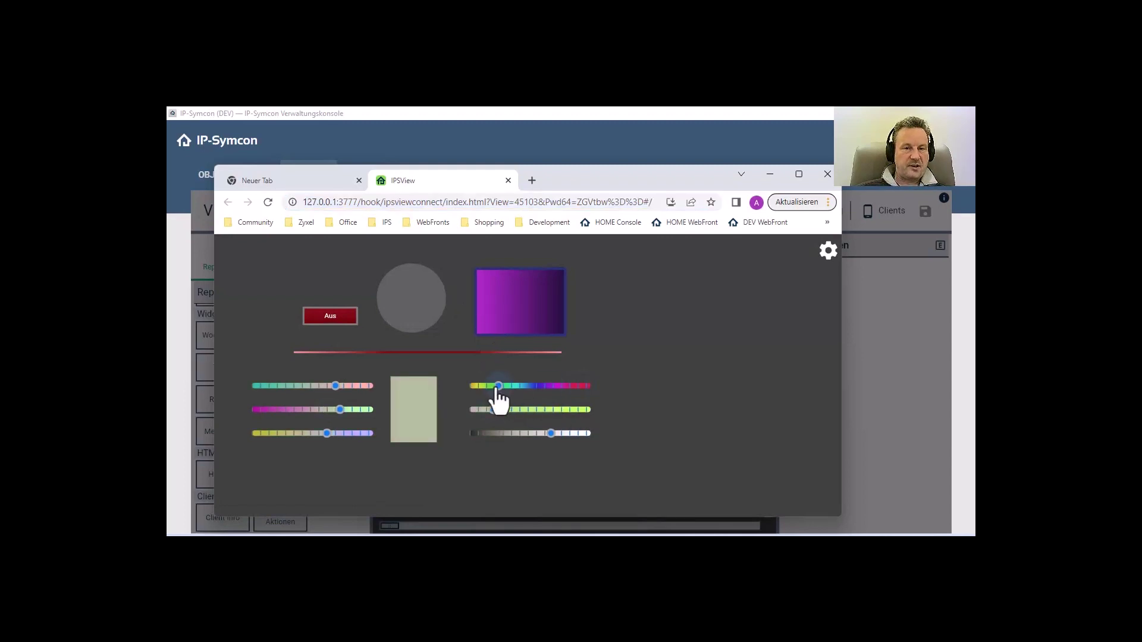
click(551, 411)
click(523, 433)
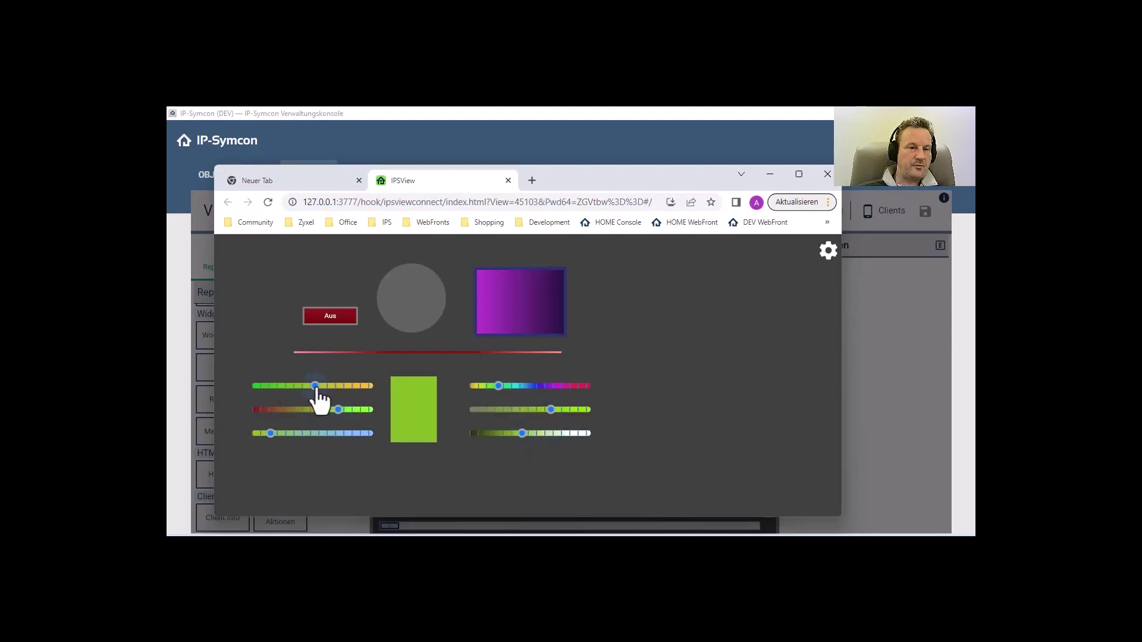
- Raise the RGB red slider almost to its maximum, lower the green one almost to zero and return to the ViewDesigner
click(363, 386)
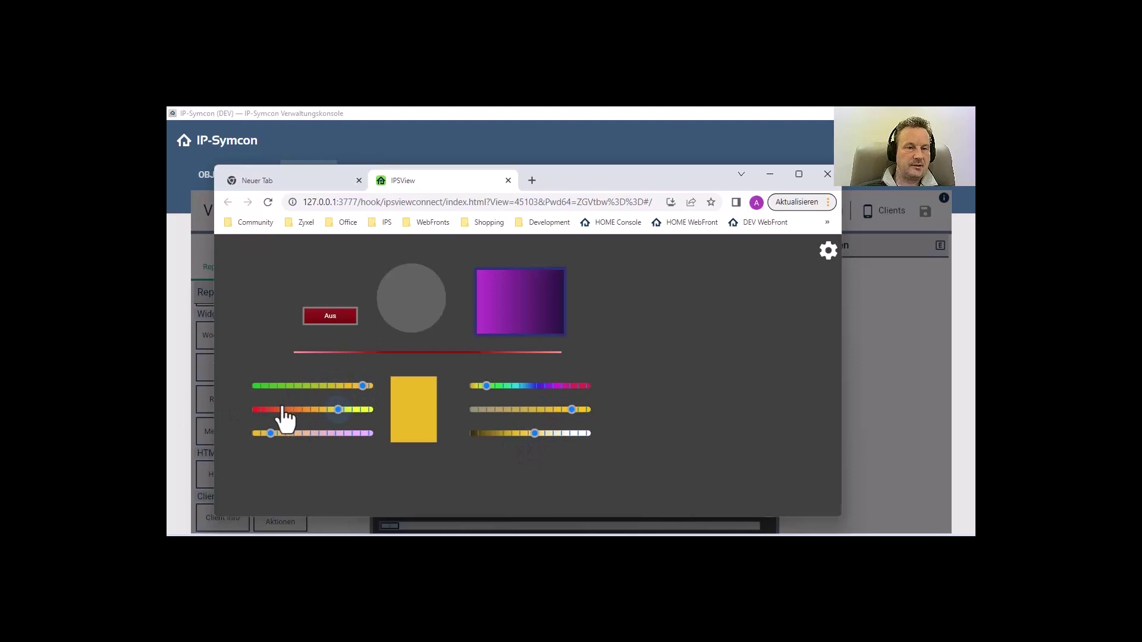
click(257, 410)
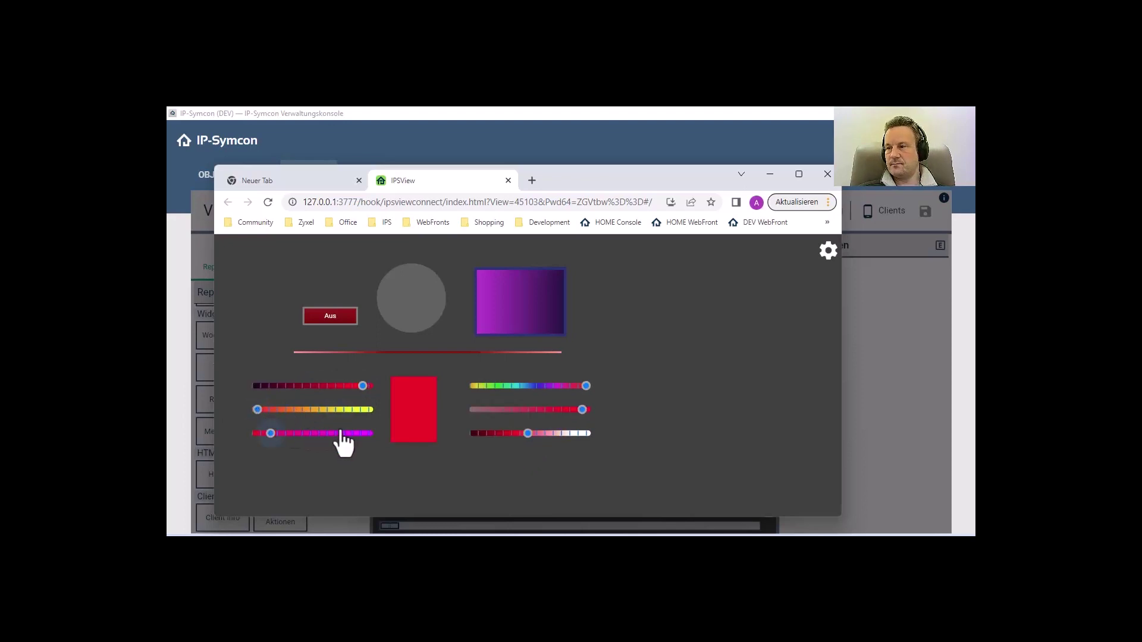
click(891, 385)
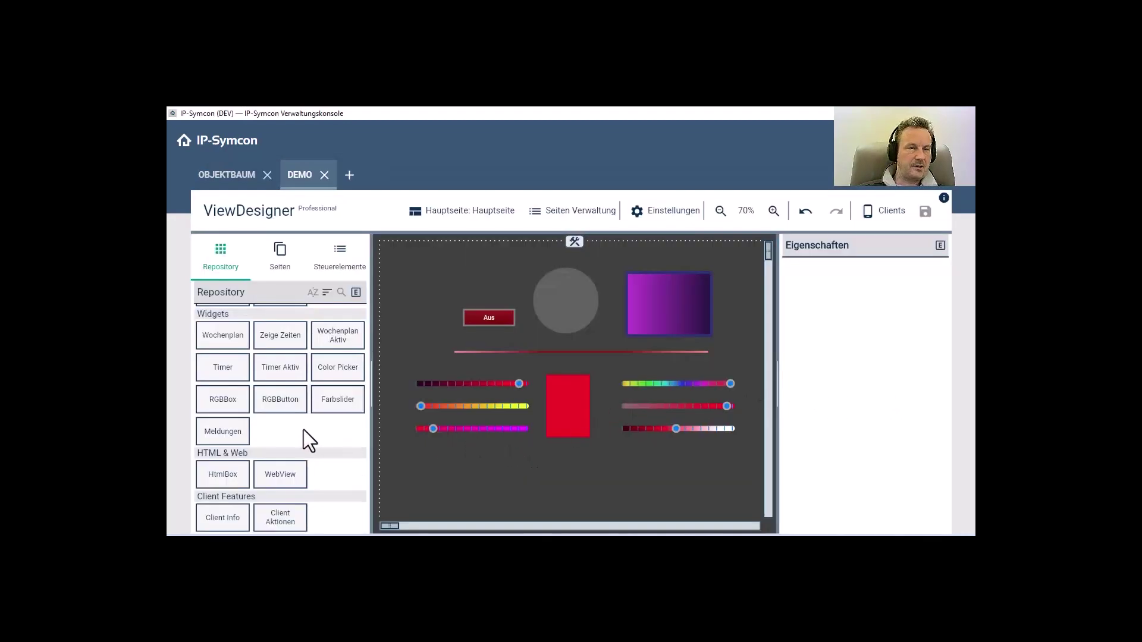
- Add a Bild below the RGB sliders, load the radiator picture from file and enlarge it to about 155 by 155 at position 77;462
scroll(303, 430, up, 2)
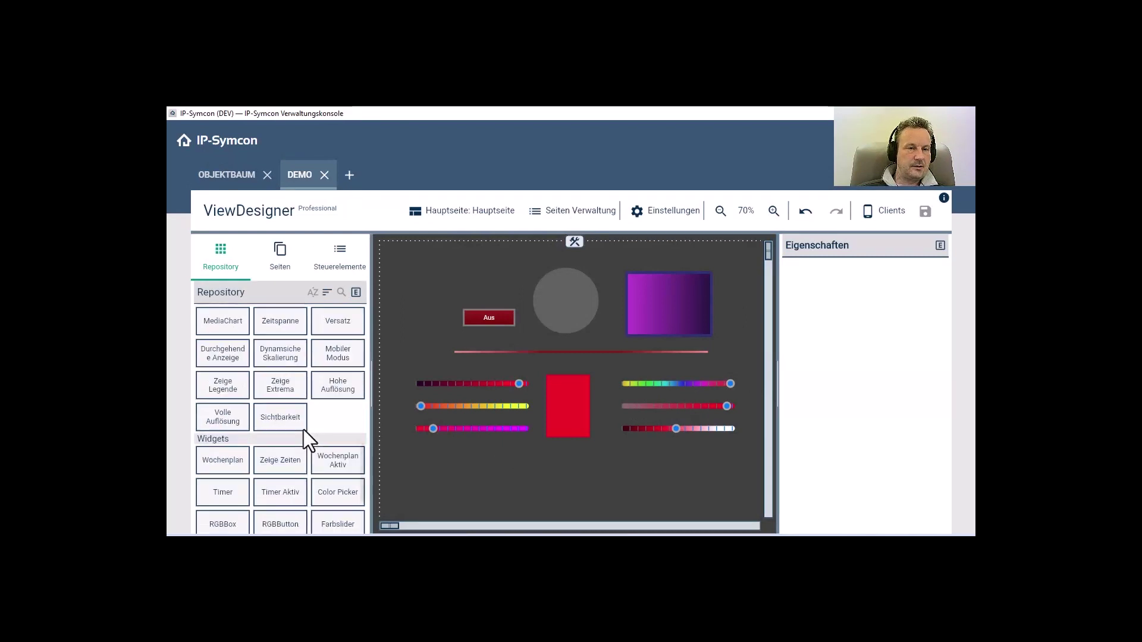
scroll(303, 429, up, 2)
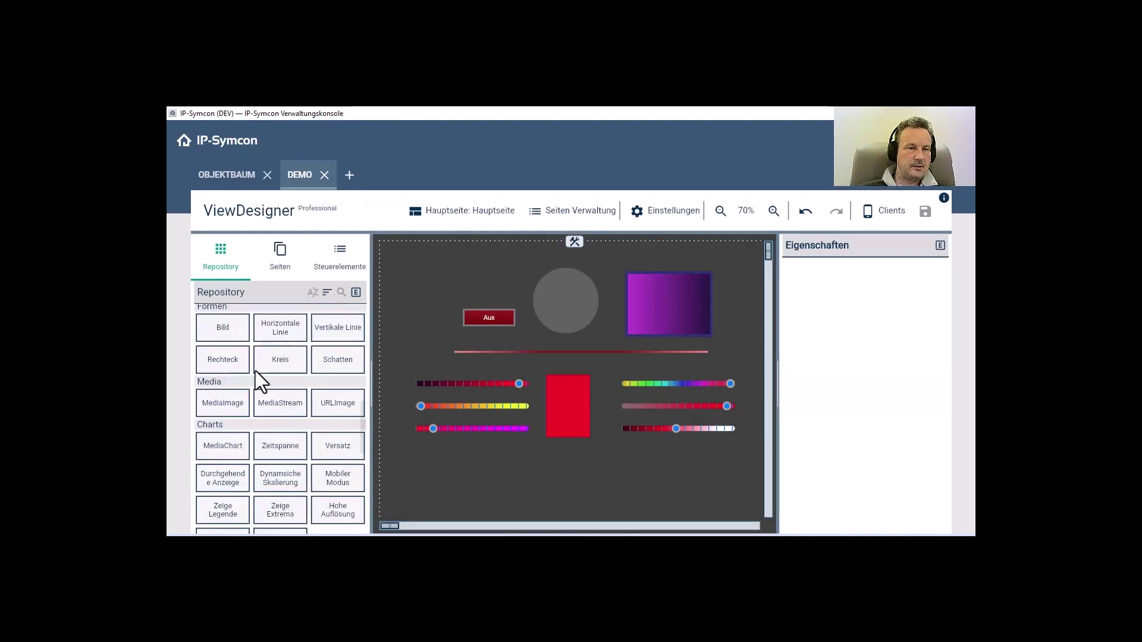
drag(414, 430, 427, 445)
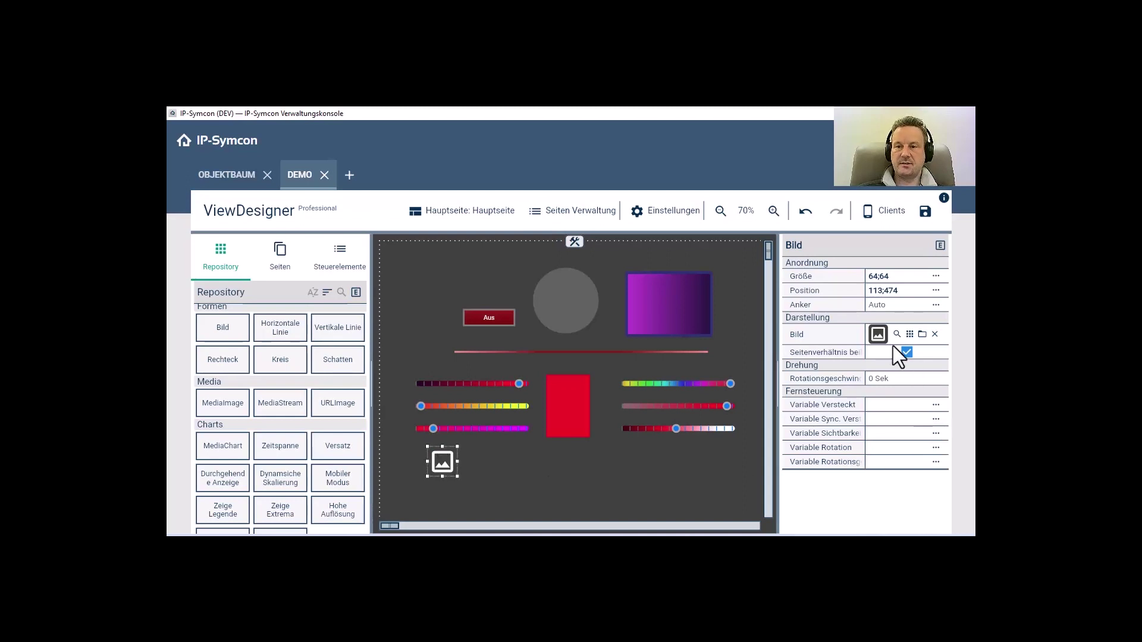
click(922, 334)
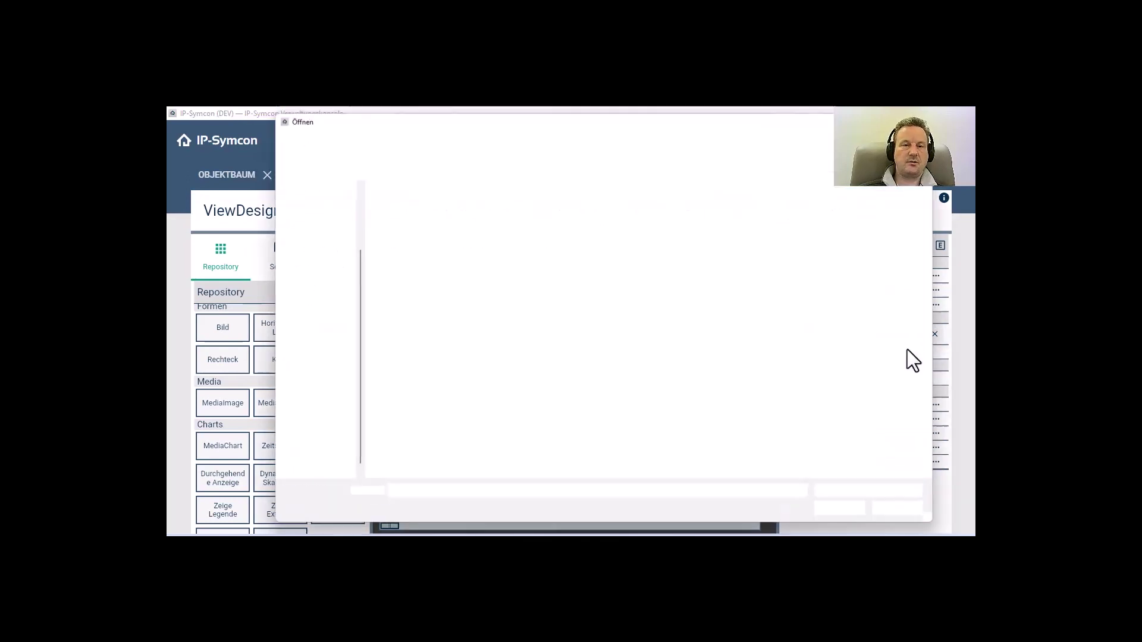
click(394, 196)
double_click(394, 197)
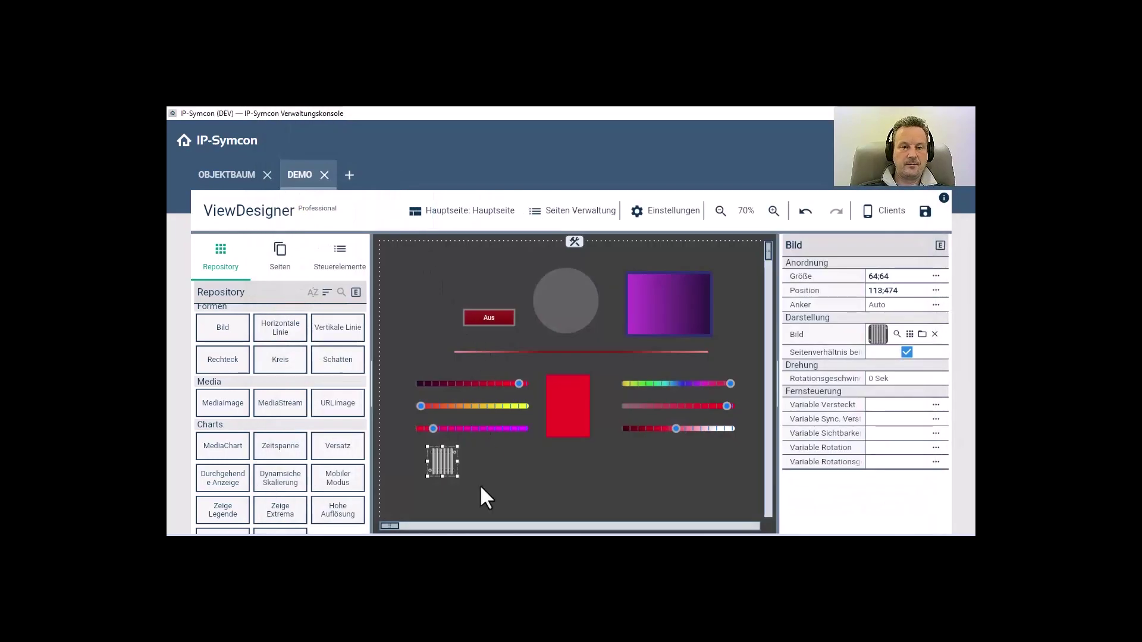
drag(460, 479, 551, 512)
drag(473, 494, 458, 490)
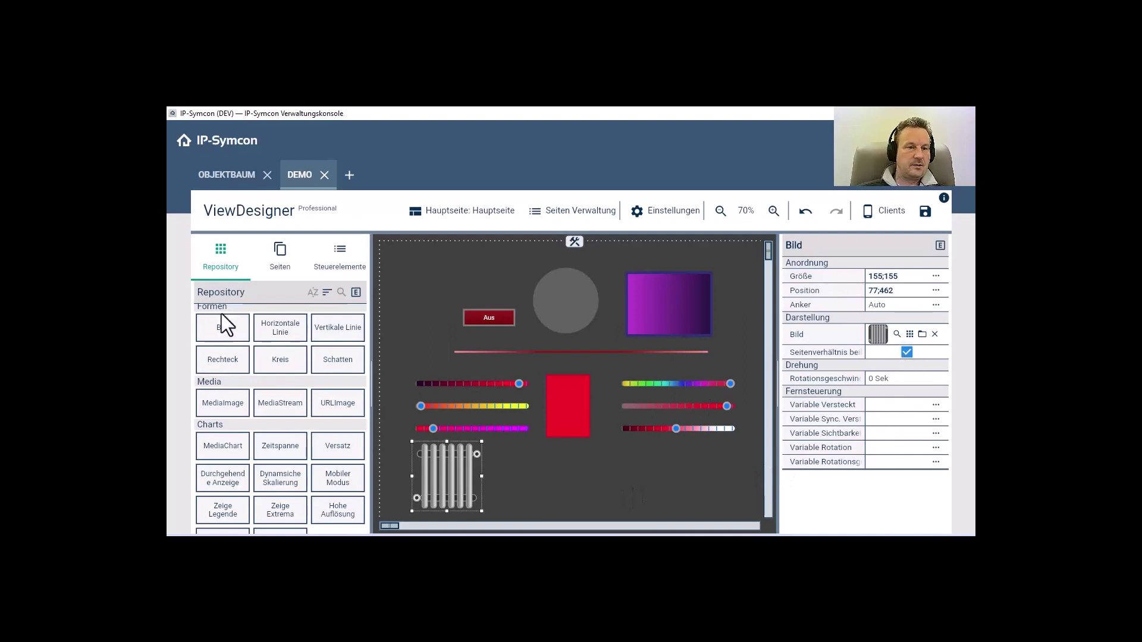
- Add a Bild at about 62;32 near the page's upper left corner, load the fan picture and set its Rotationsgeschwindigkeit to 2 Sek
drag(220, 331, 410, 255)
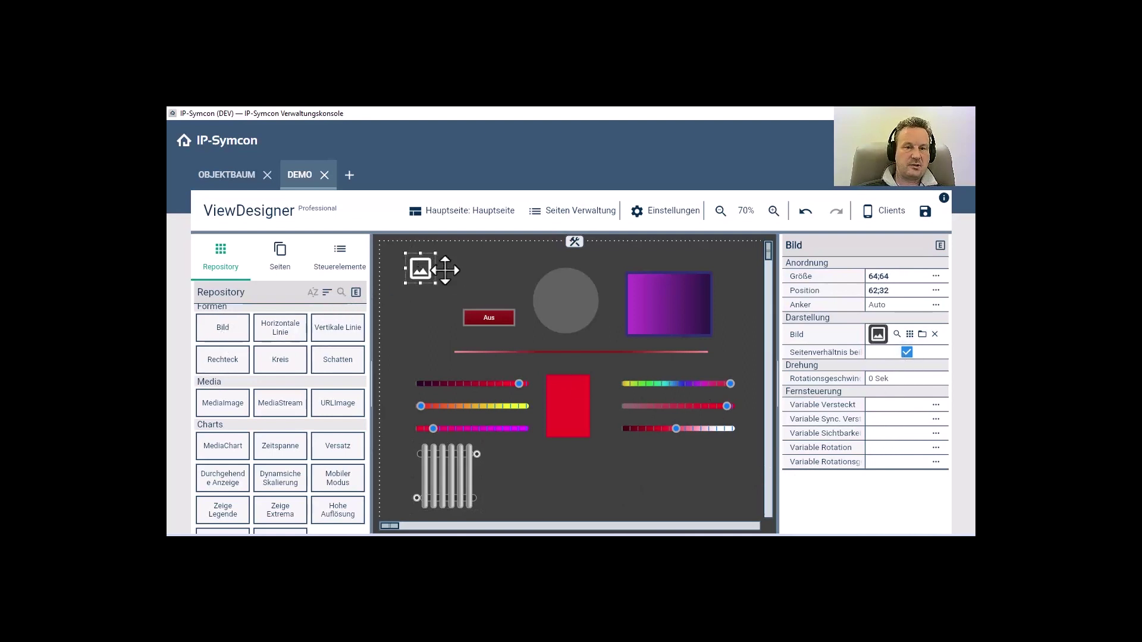
click(922, 335)
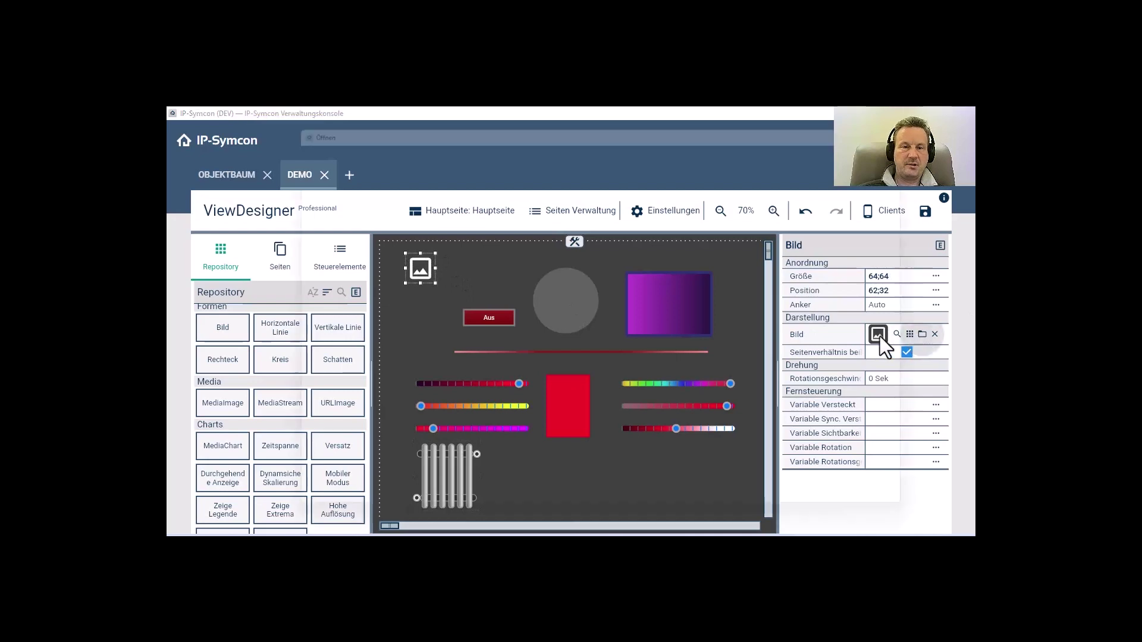
double_click(453, 233)
click(492, 284)
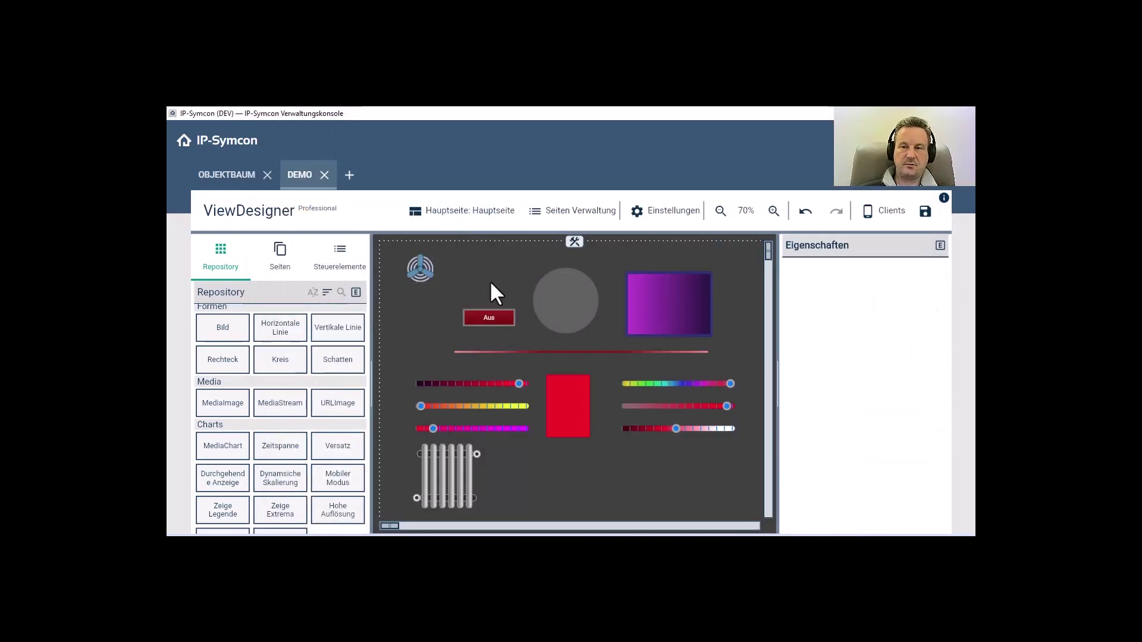
click(423, 264)
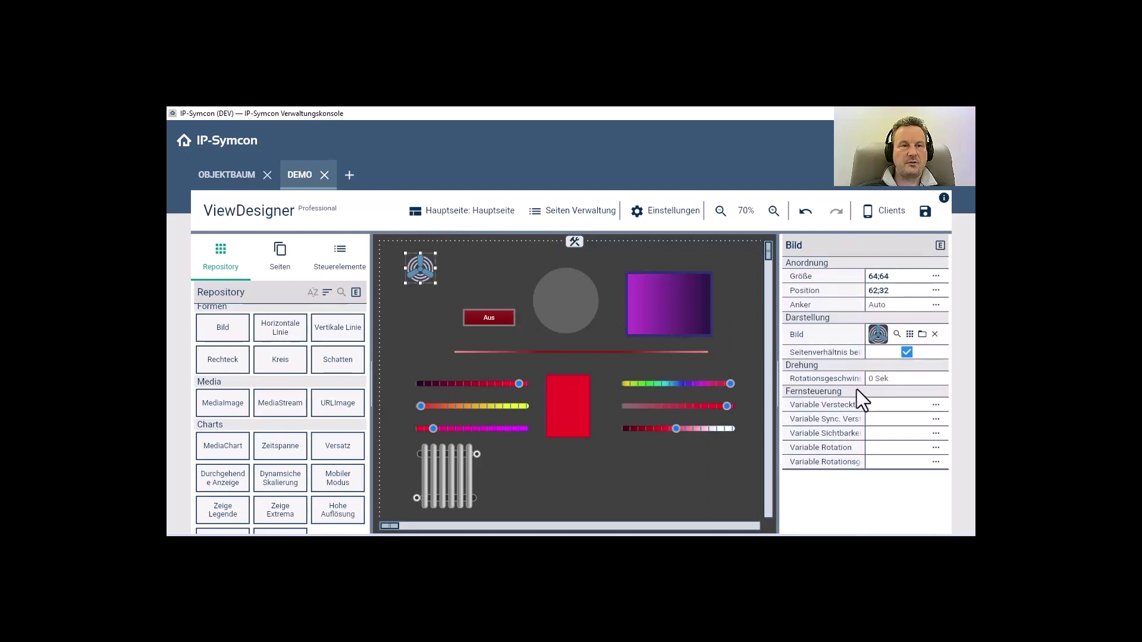
drag(873, 383, 867, 380)
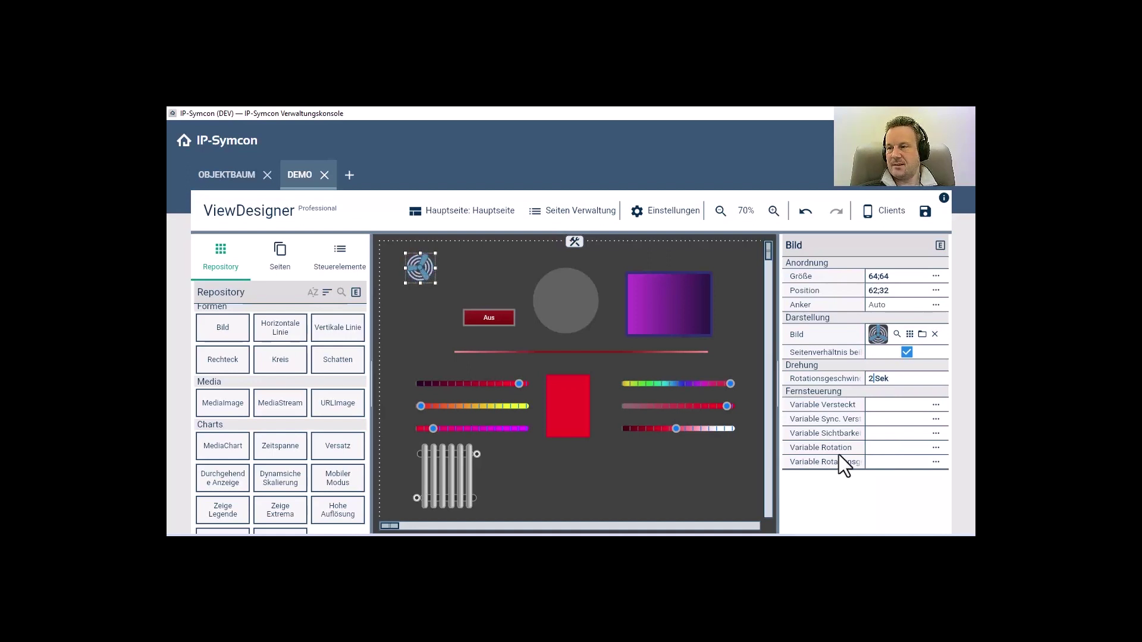
- Open the page Test and resize it freehand by its corner, making it taller and slightly narrower
click(291, 259)
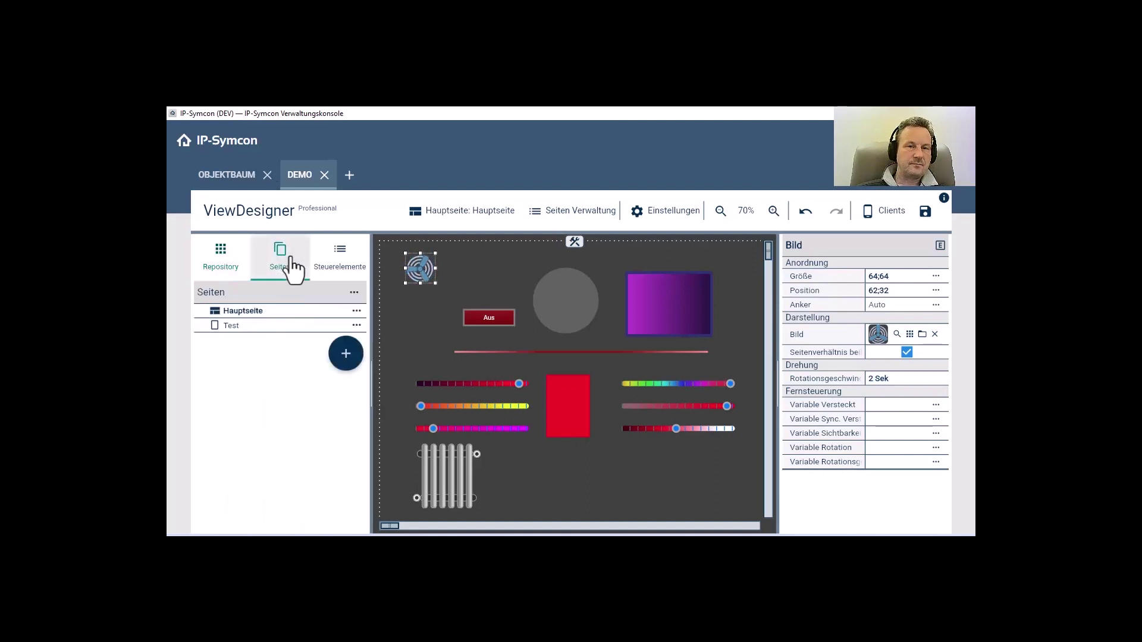
click(260, 327)
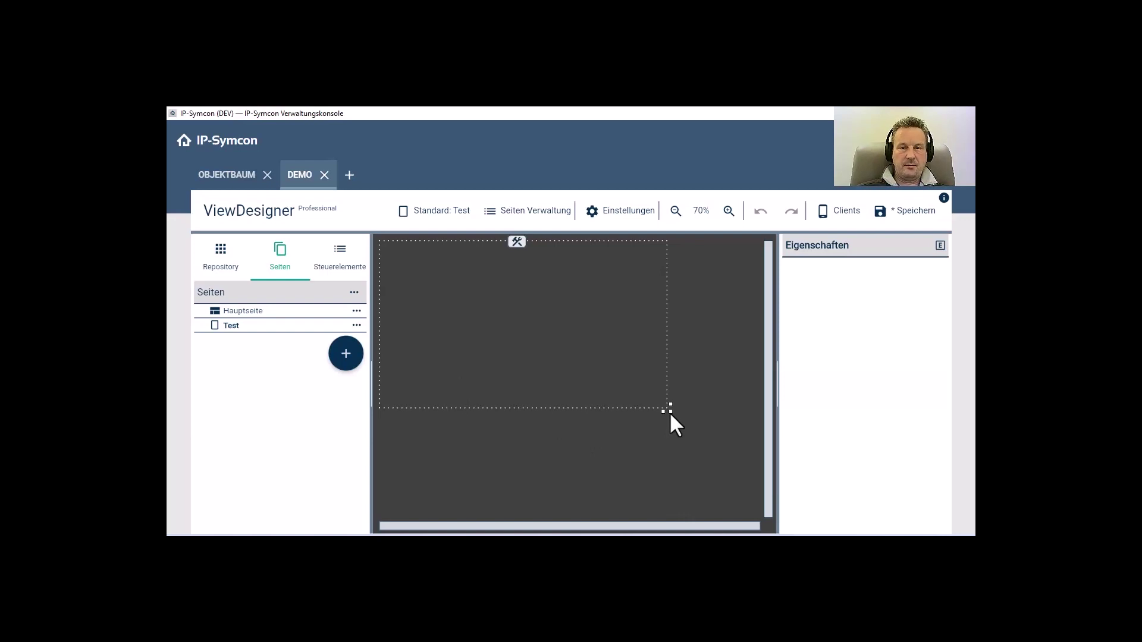
drag(670, 414, 659, 453)
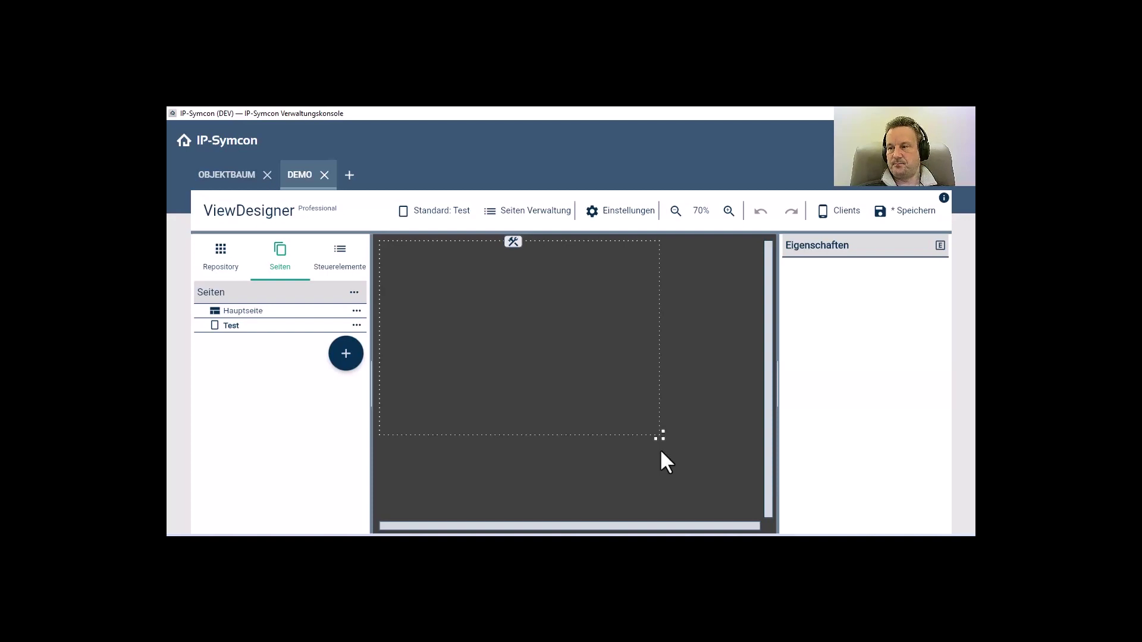
- Start the deletion of multiple pages, deselect Hauptseite and Test and leave without deleting any page
click(354, 293)
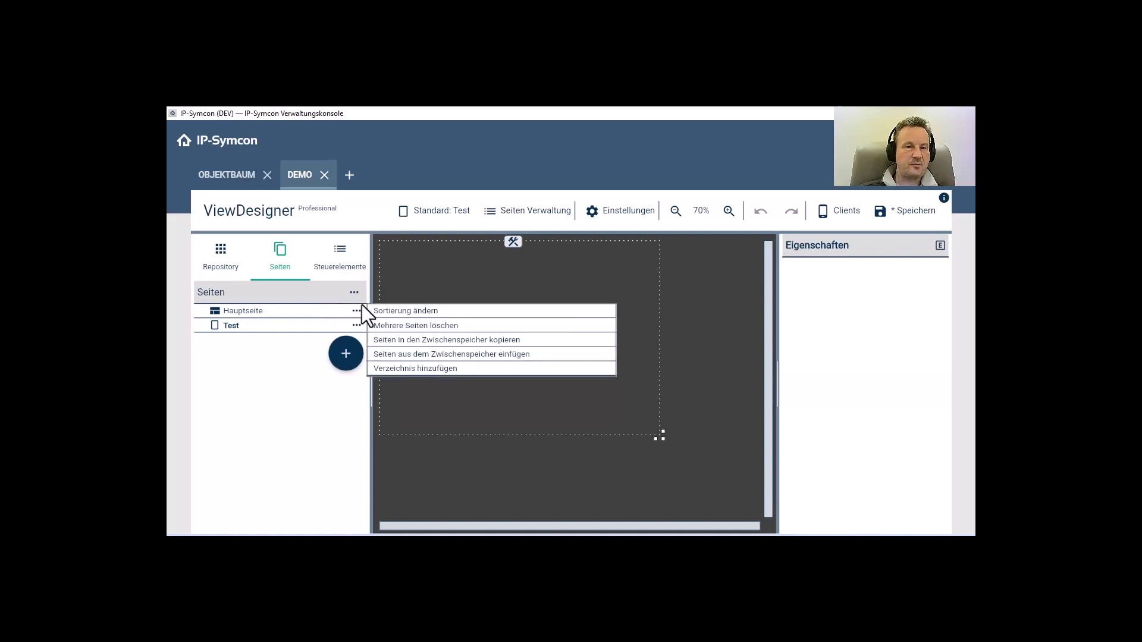
click(395, 326)
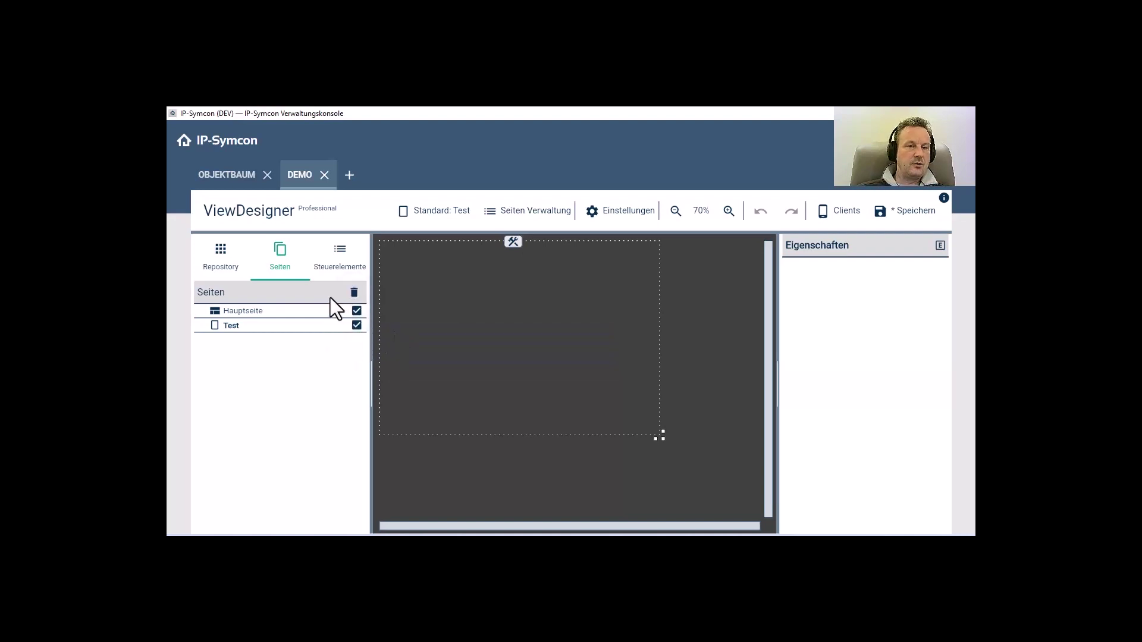
click(357, 325)
click(356, 310)
click(354, 294)
- Copy the pages Hauptseite and Test to the clipboard
click(354, 293)
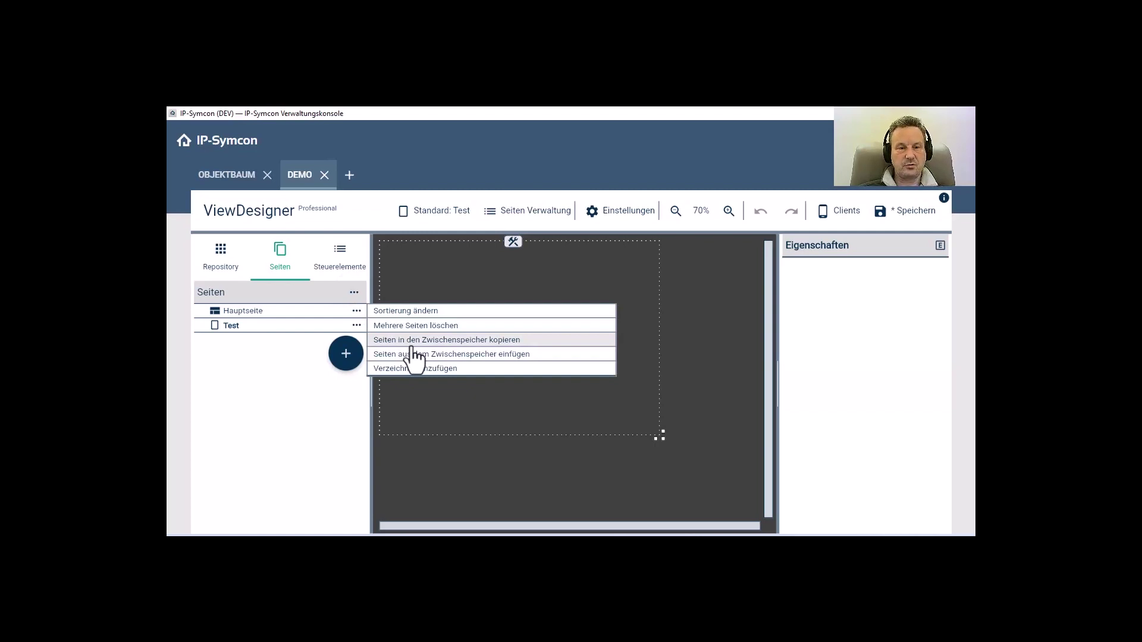
click(411, 342)
click(357, 311)
click(356, 325)
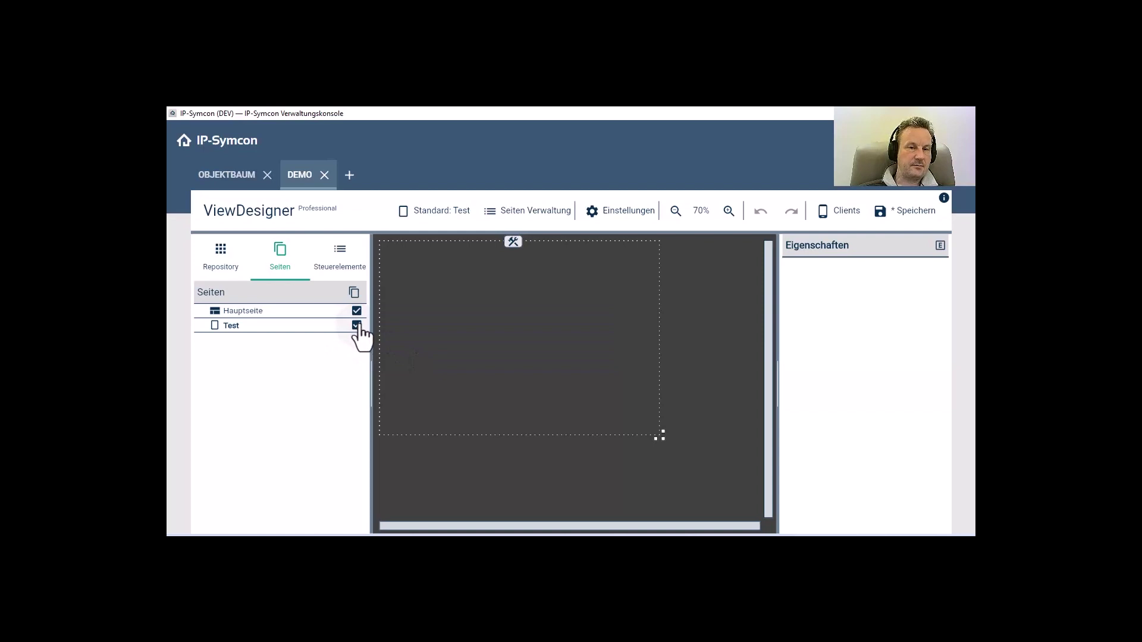
click(354, 292)
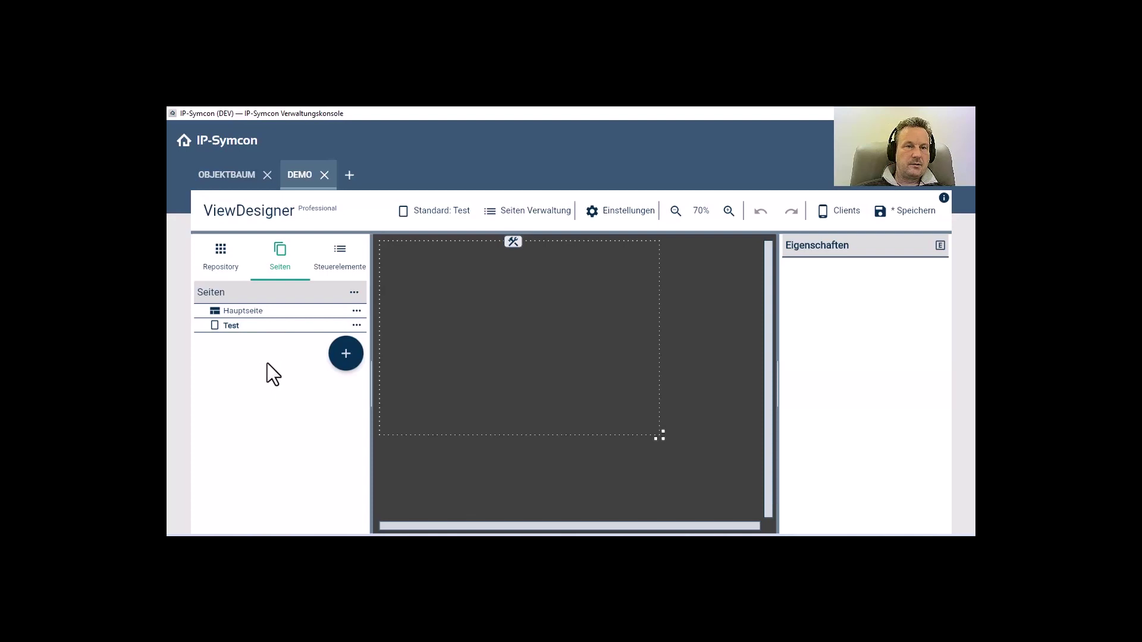
- Open the Demo_iPad view from the object tree and go to its page MenuMain
click(227, 178)
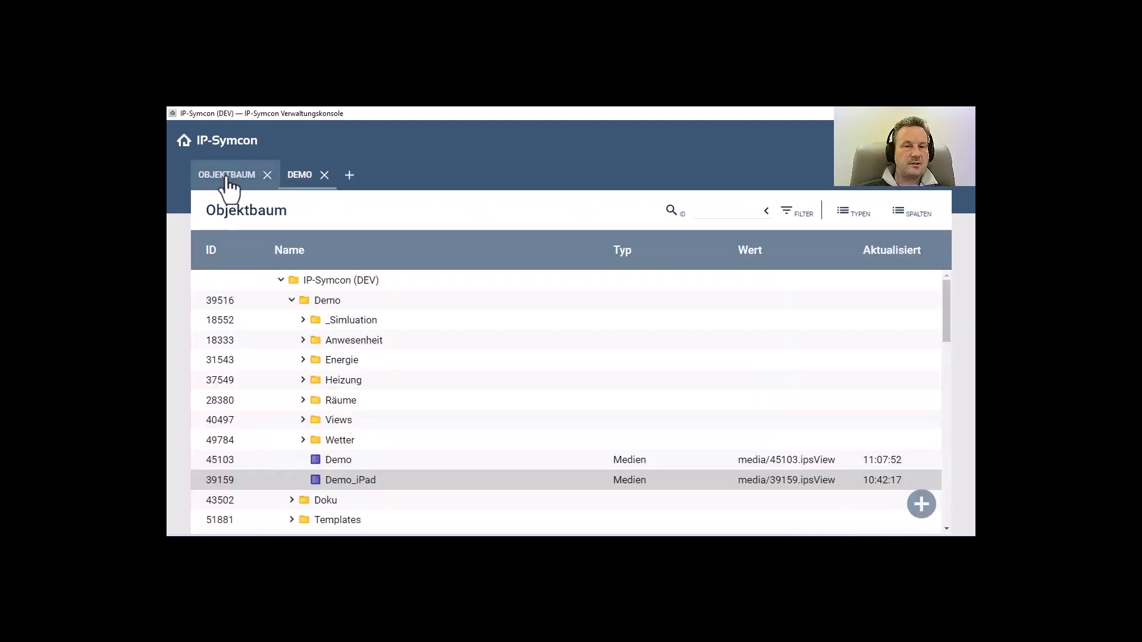
double_click(338, 478)
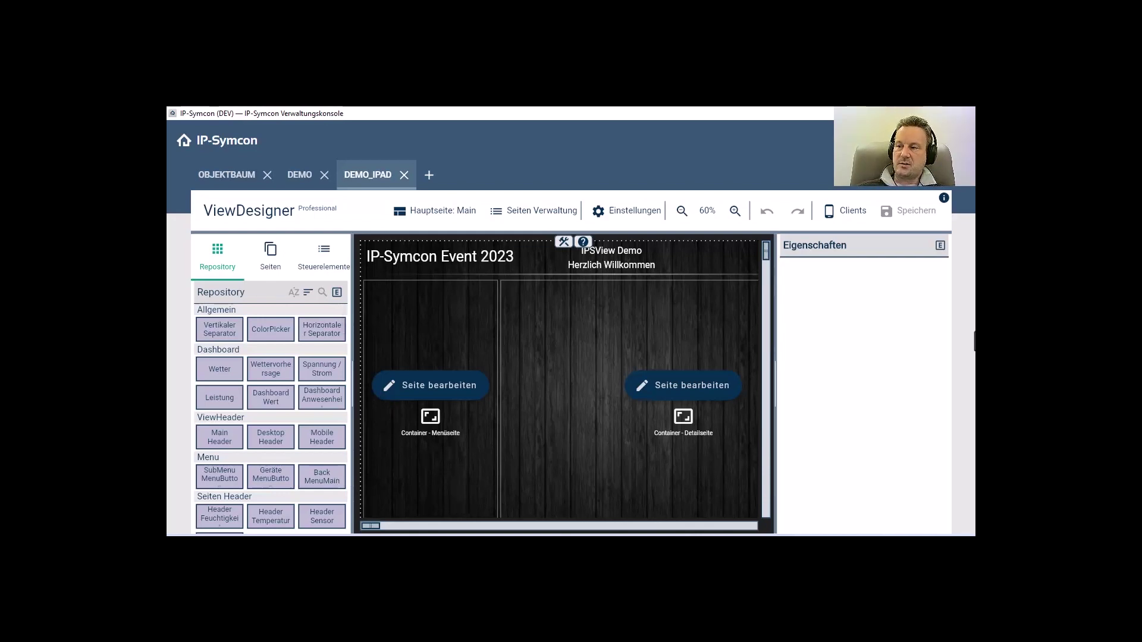
click(272, 262)
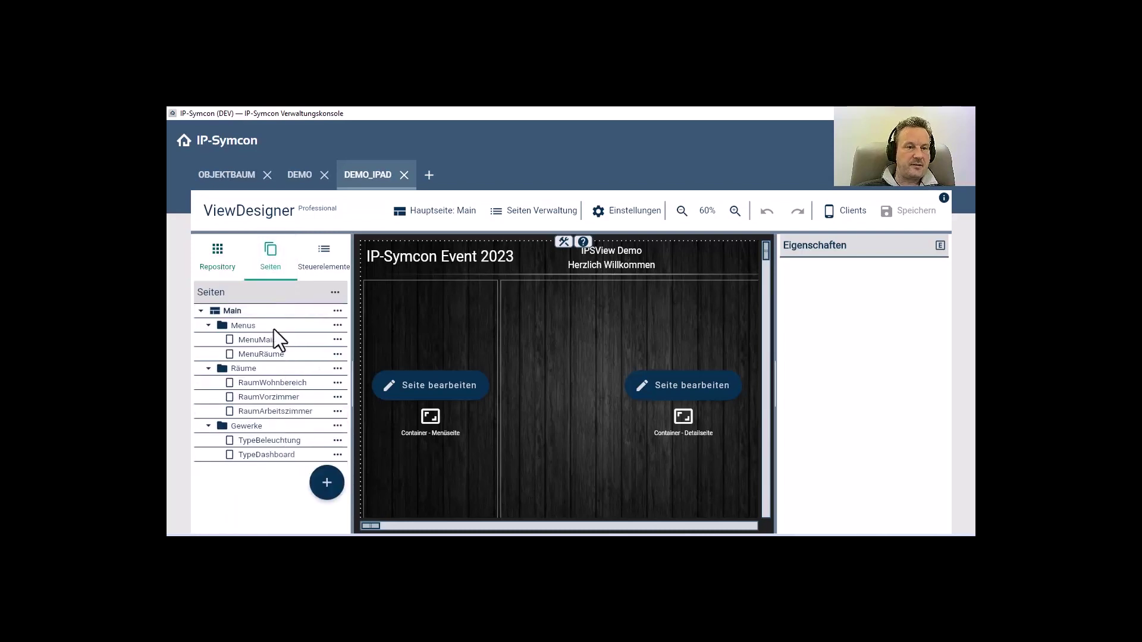
click(274, 343)
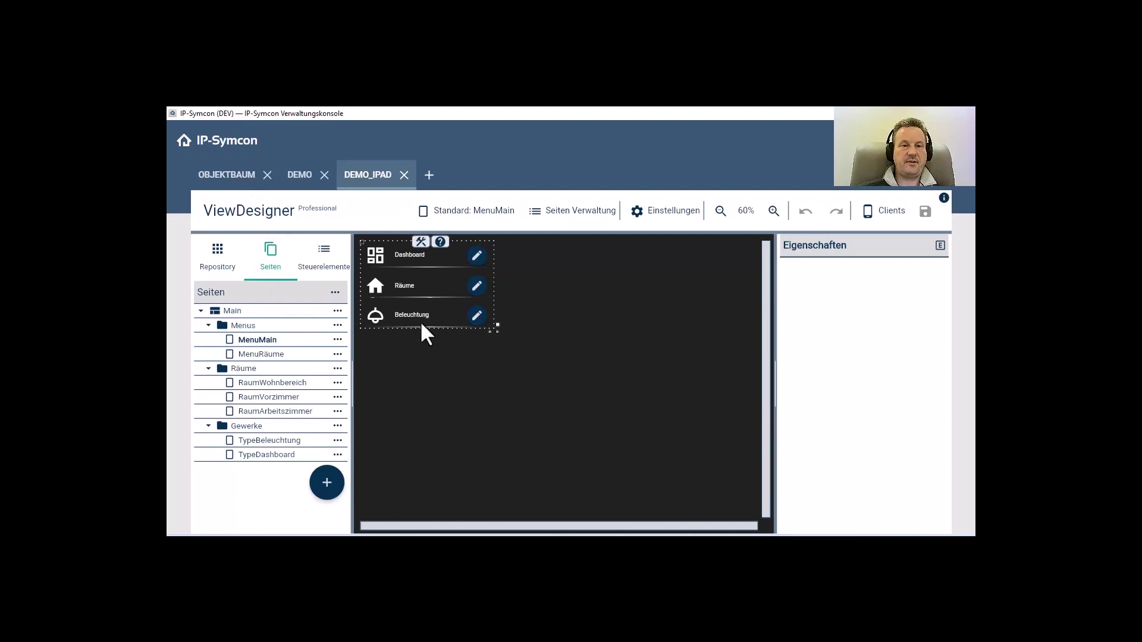
- Add a Geräte MenuButton below the Beleuchtung entry on MenuMain and set its text to Heizung
click(214, 264)
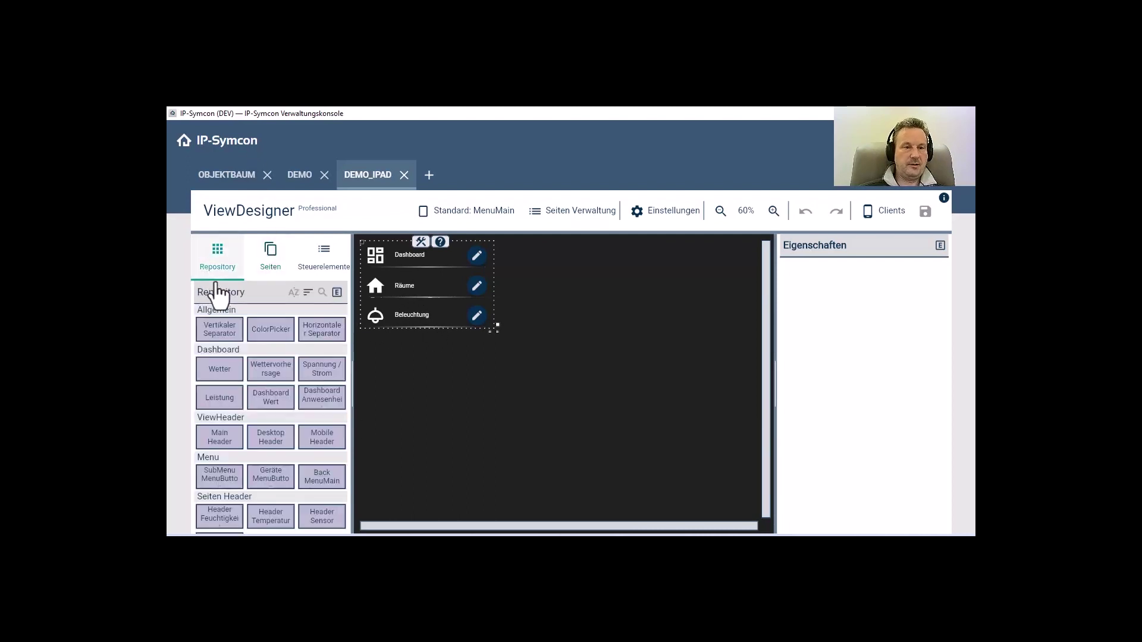
drag(268, 479, 455, 320)
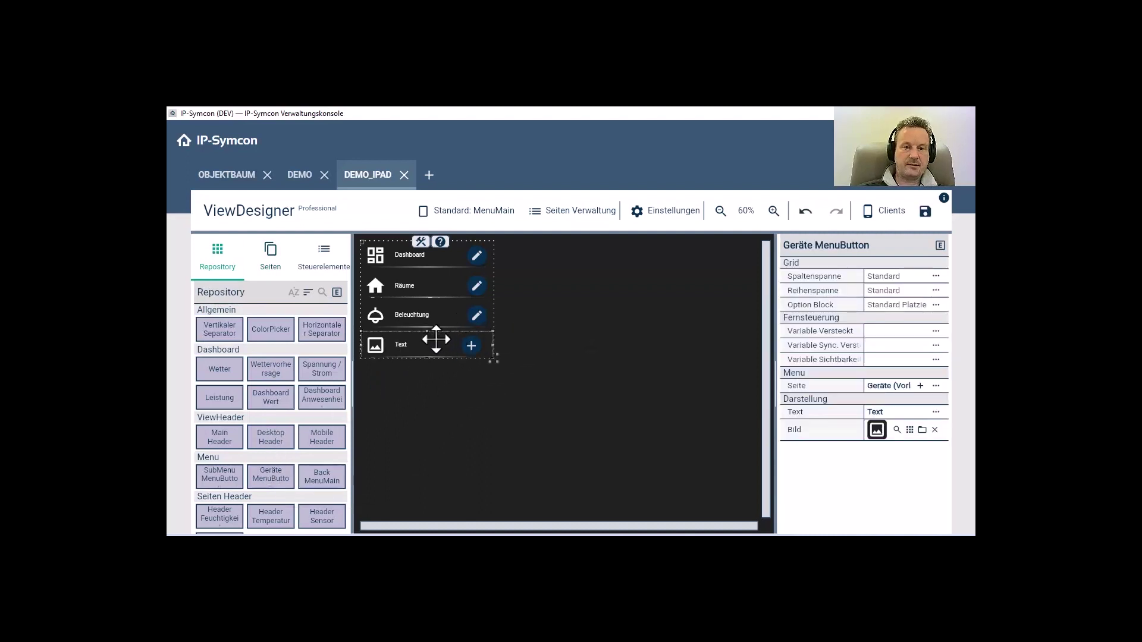
drag(892, 412, 858, 406)
text(Heizung)
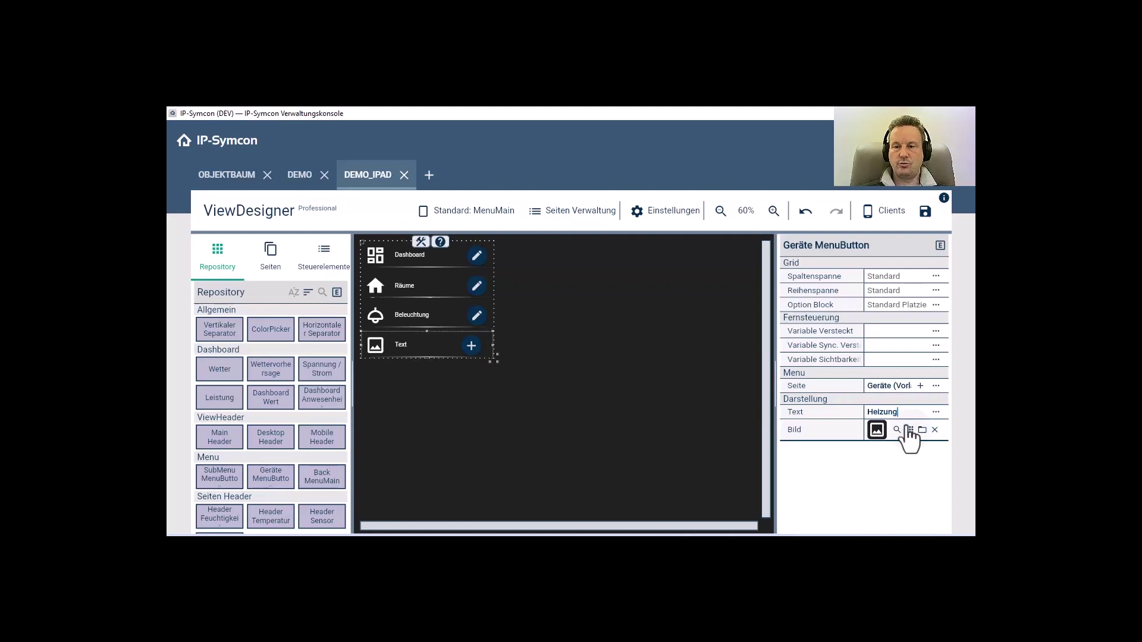
click(897, 446)
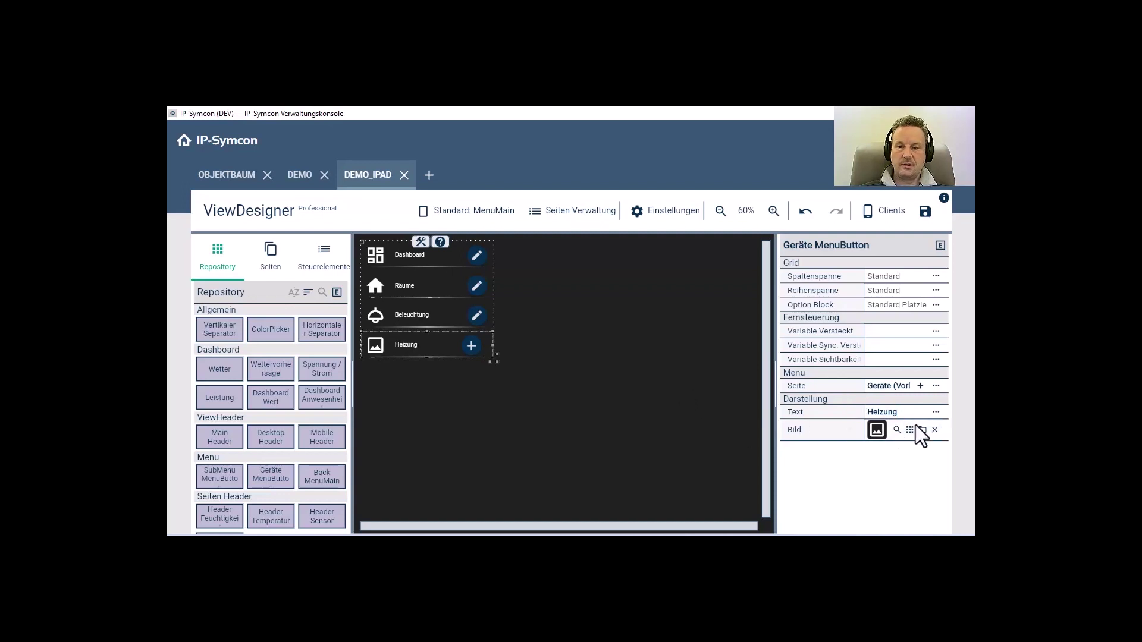
- Give the Heizung menu button the stacked-bars icon from the Geräte group
click(897, 430)
scroll(815, 476, down, 2)
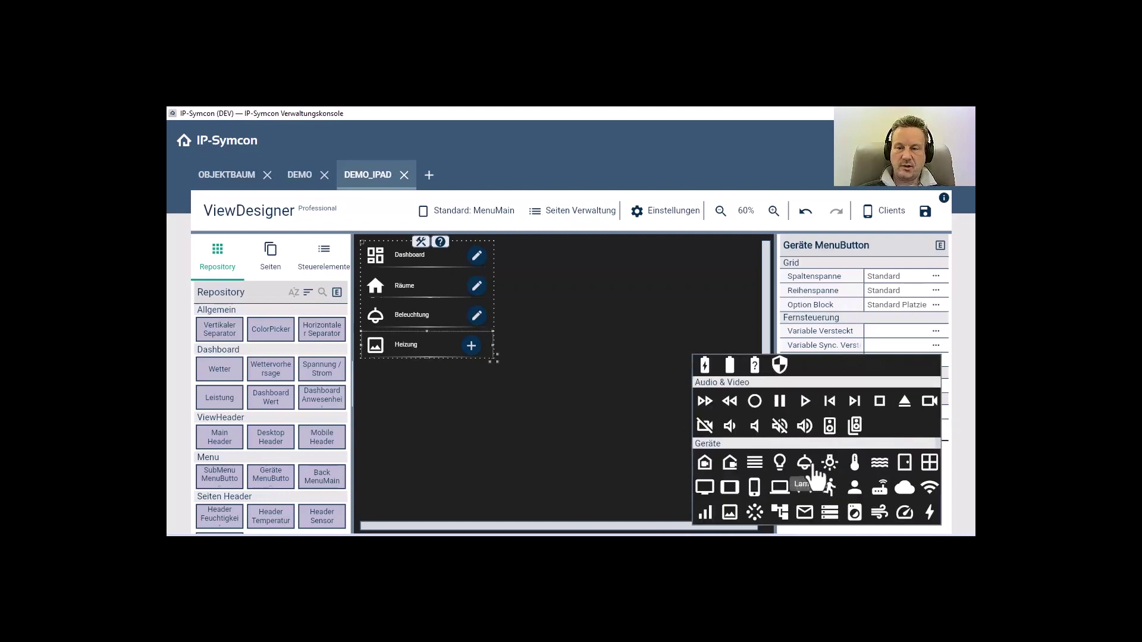
click(828, 512)
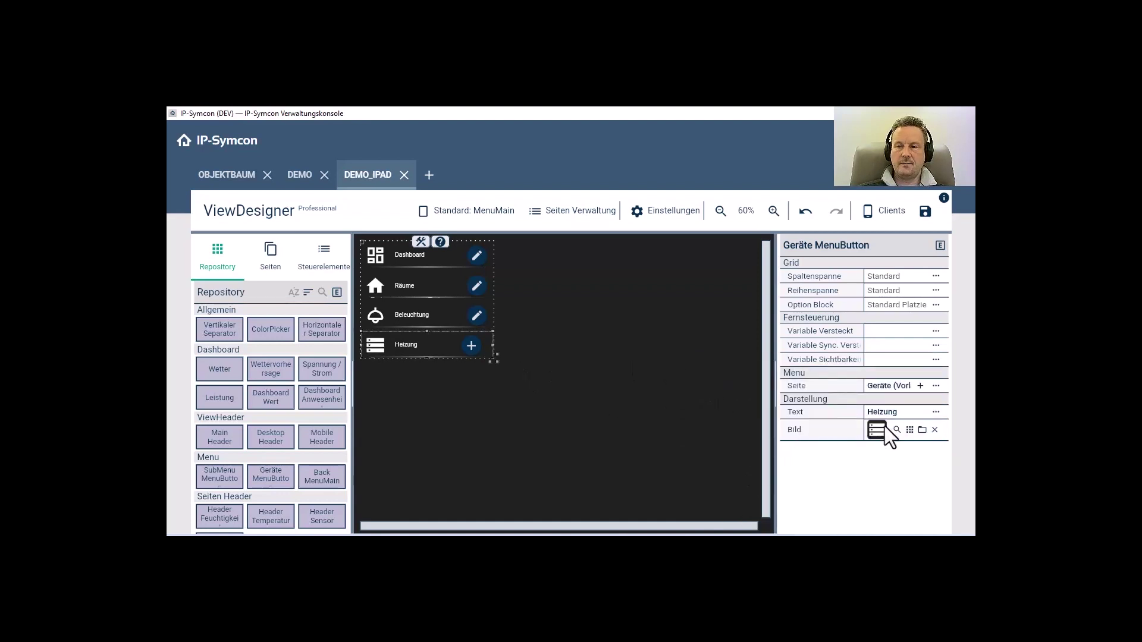
- Create the page TypeHeizung for the Heizung menu button from its Geräte (Vorlagen) template, with container Main and Detail
click(471, 345)
click(569, 299)
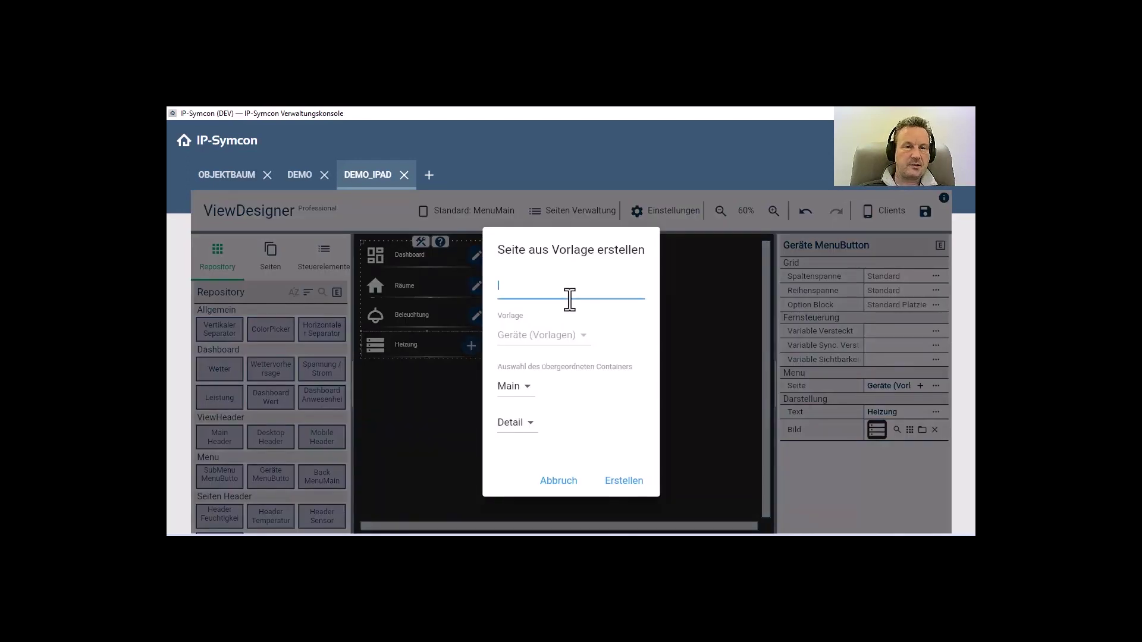
text(Ty)
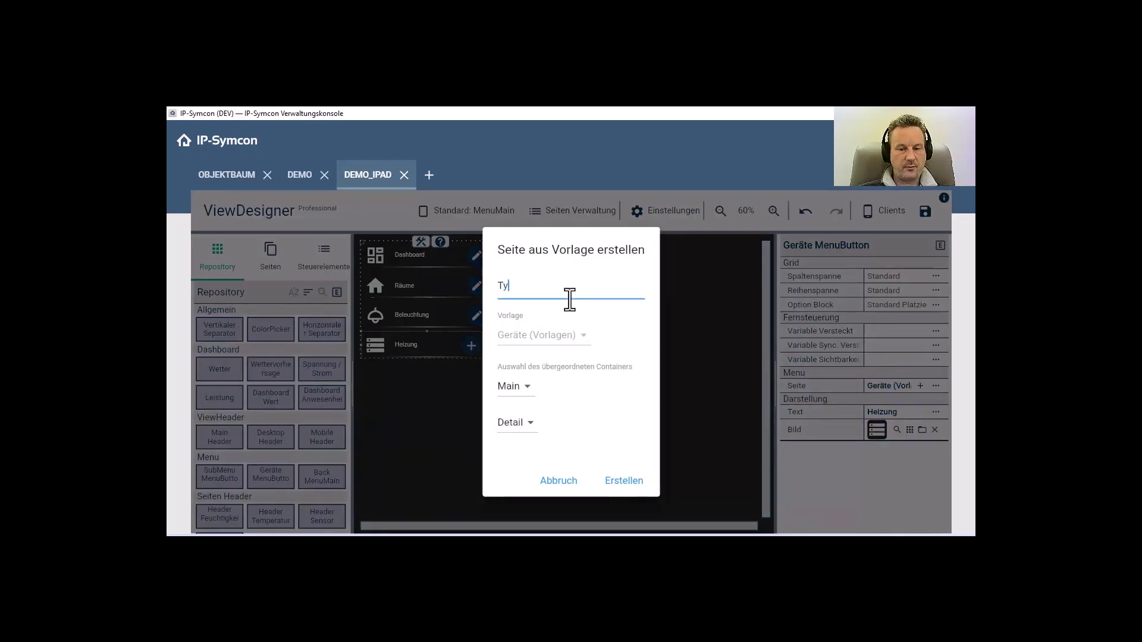
text(peHeizung)
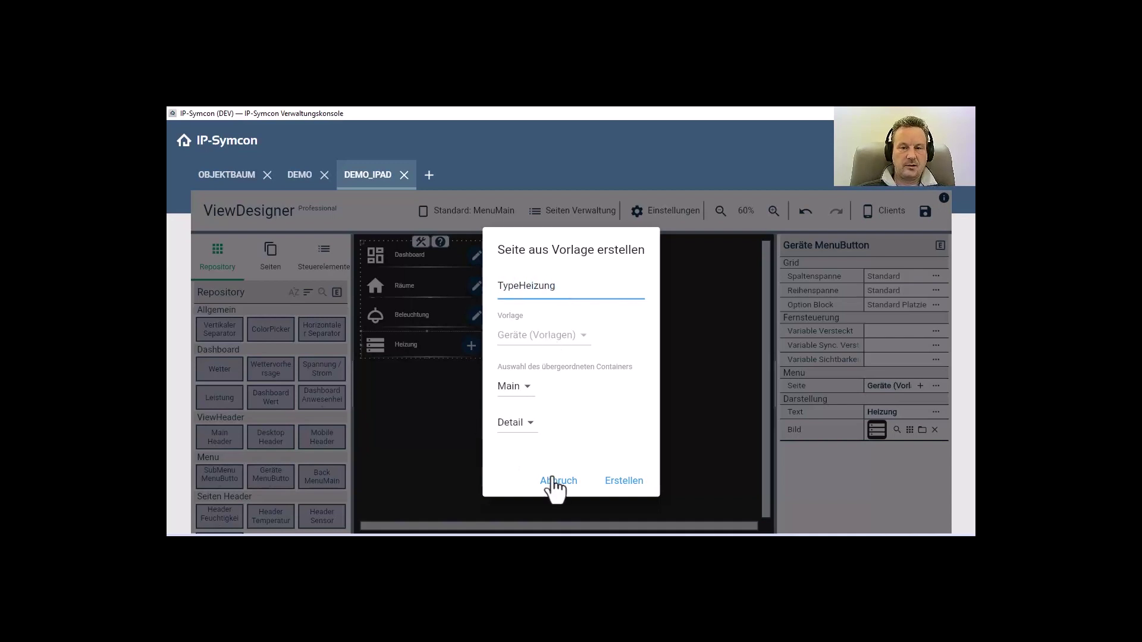
click(607, 491)
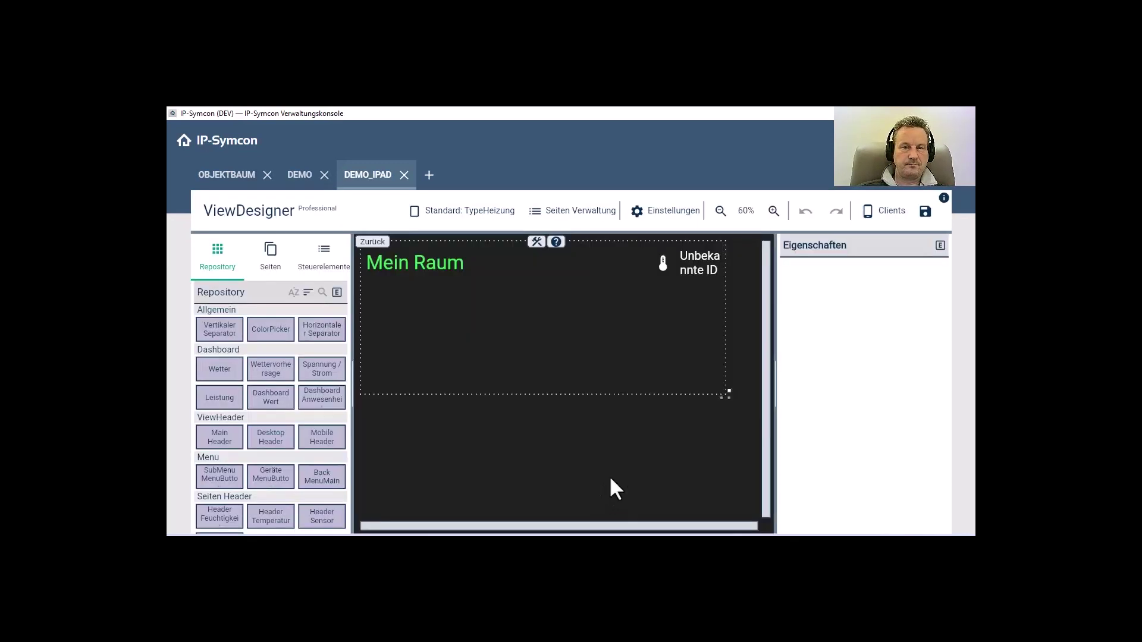
- Set the page's header text to Heizung and delete the Header Temperatur element
click(400, 275)
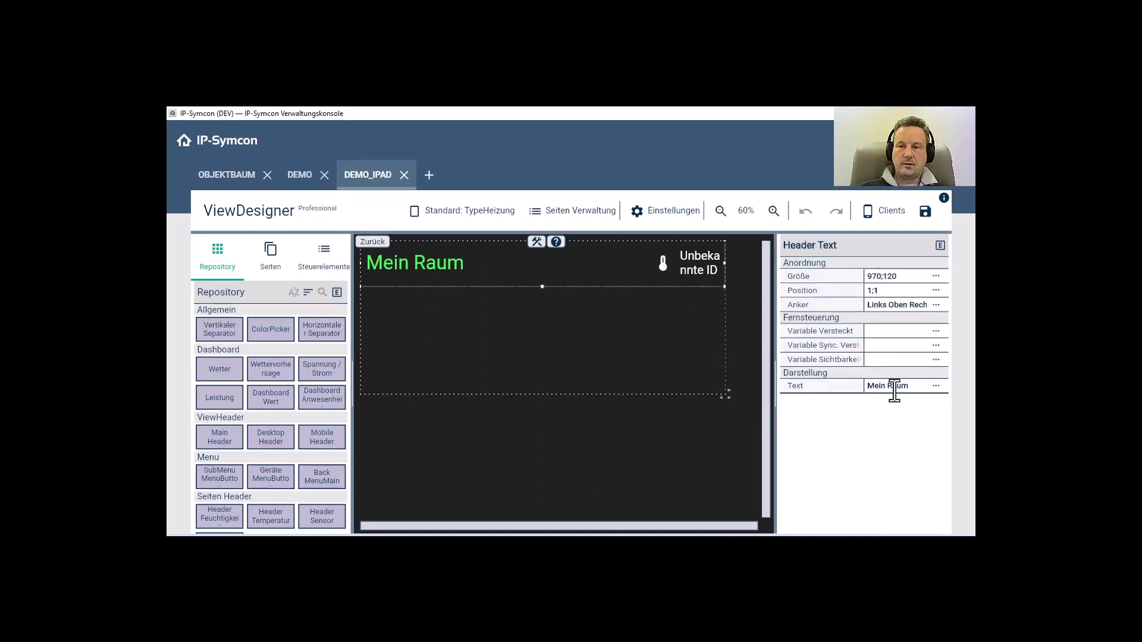
drag(910, 385, 859, 382)
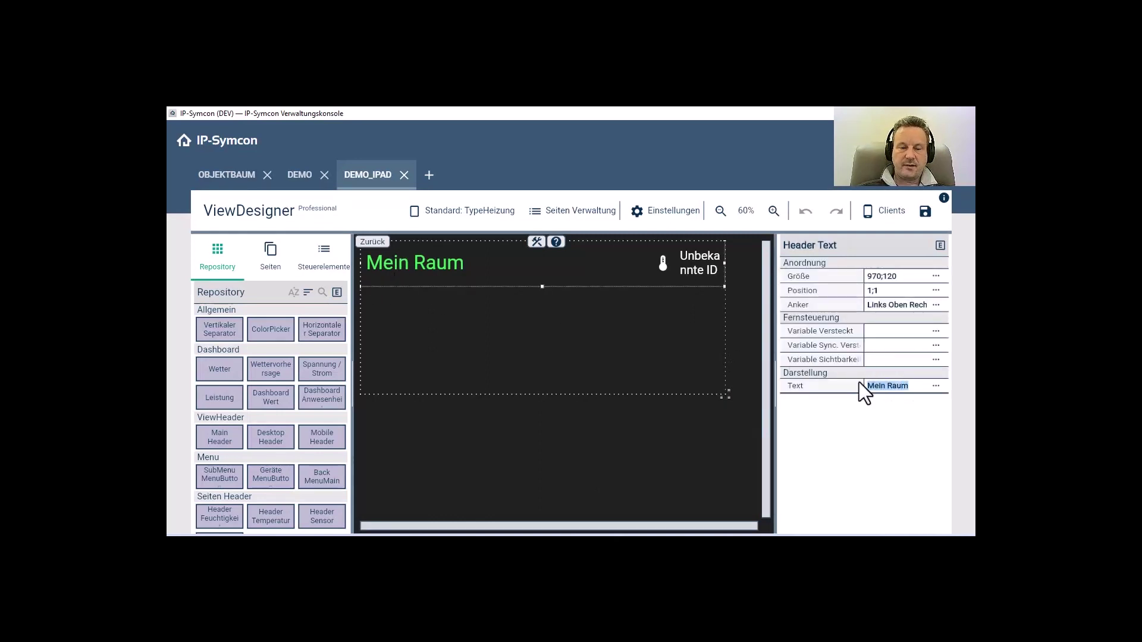
text(Heizung)
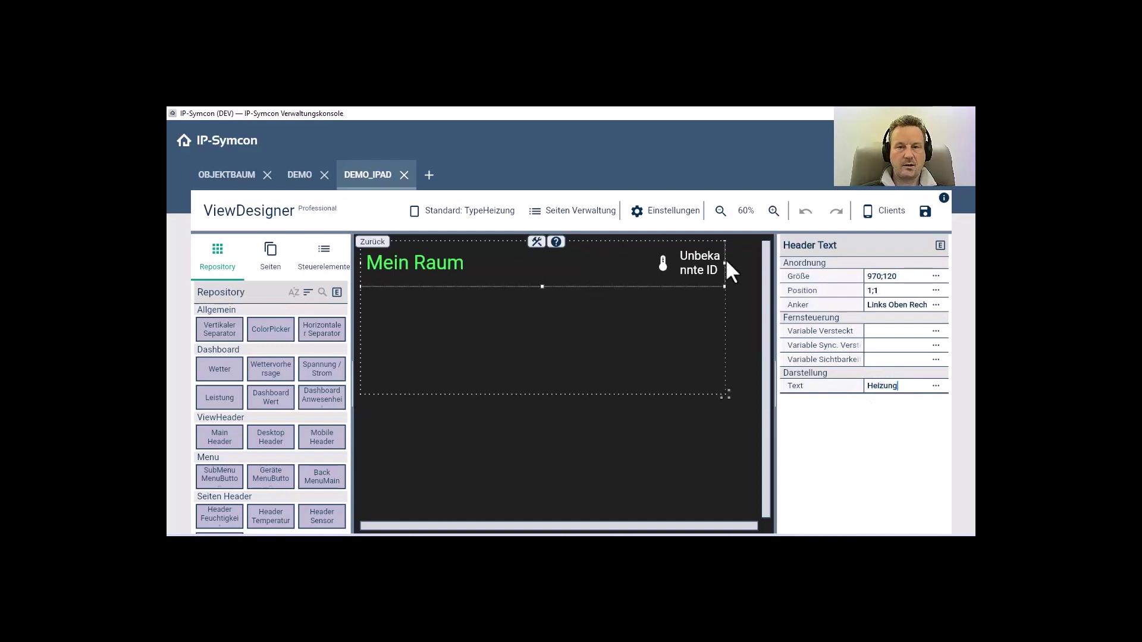
click(684, 269)
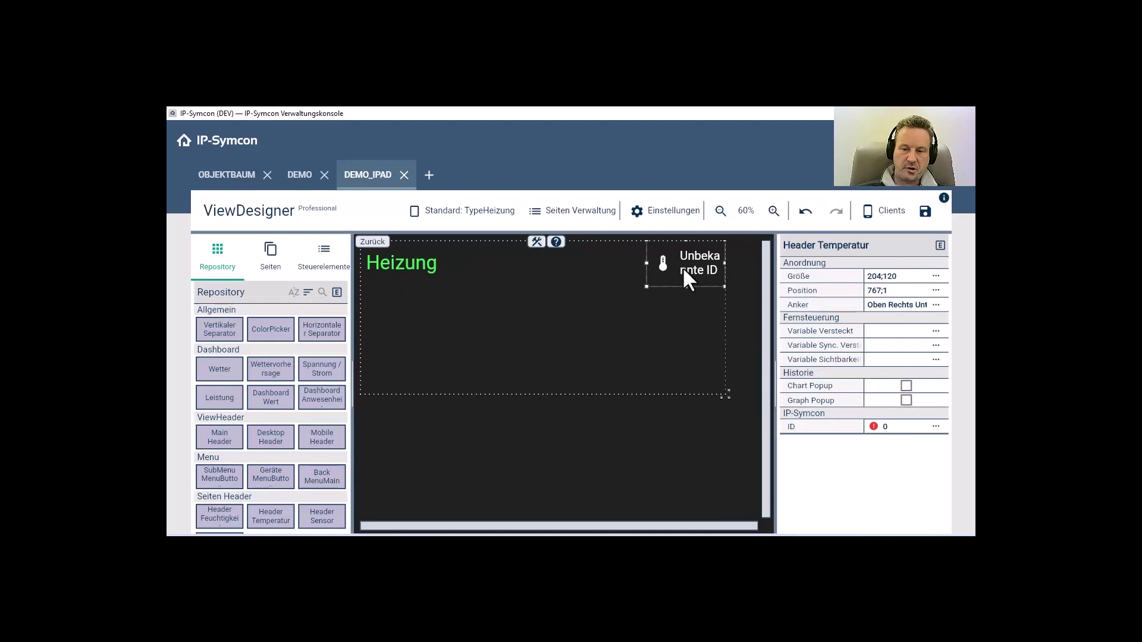
key(Delete)
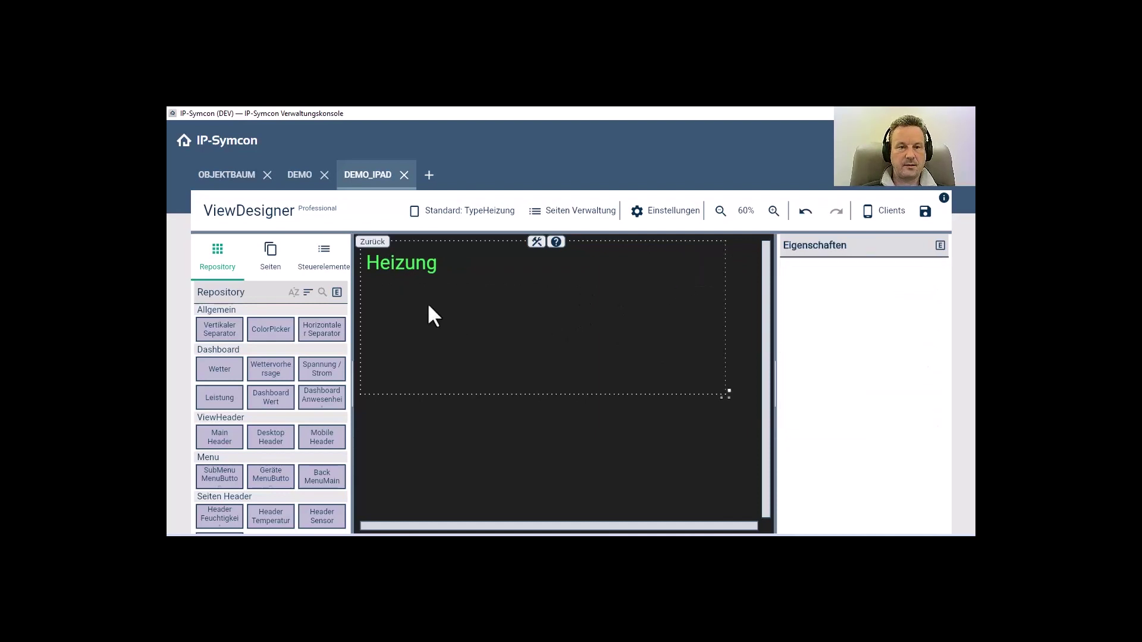
- Try out the page's grid by placing two Klima Werte controls side by side below the header, and undo both placements
click(542, 248)
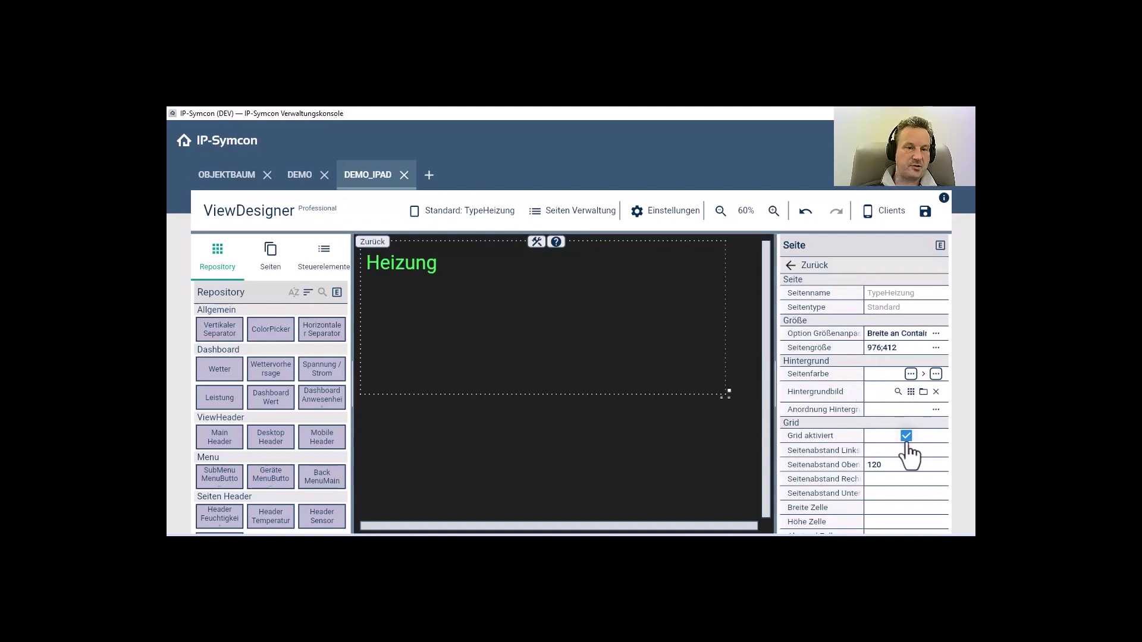
scroll(220, 407, down, 3)
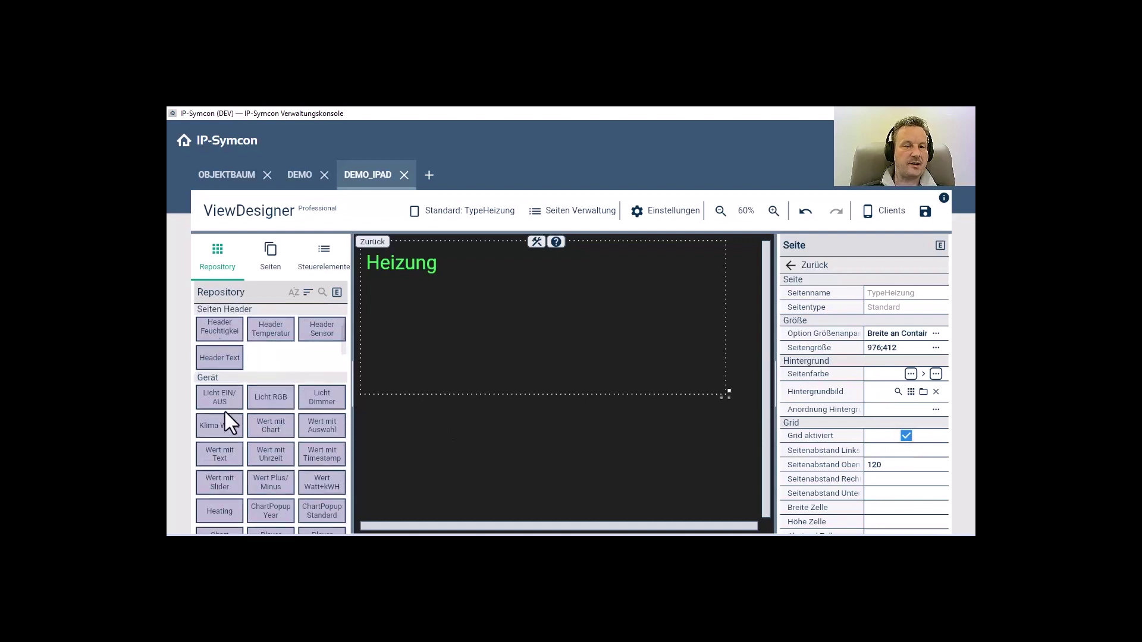
drag(227, 424, 372, 326)
drag(215, 424, 534, 335)
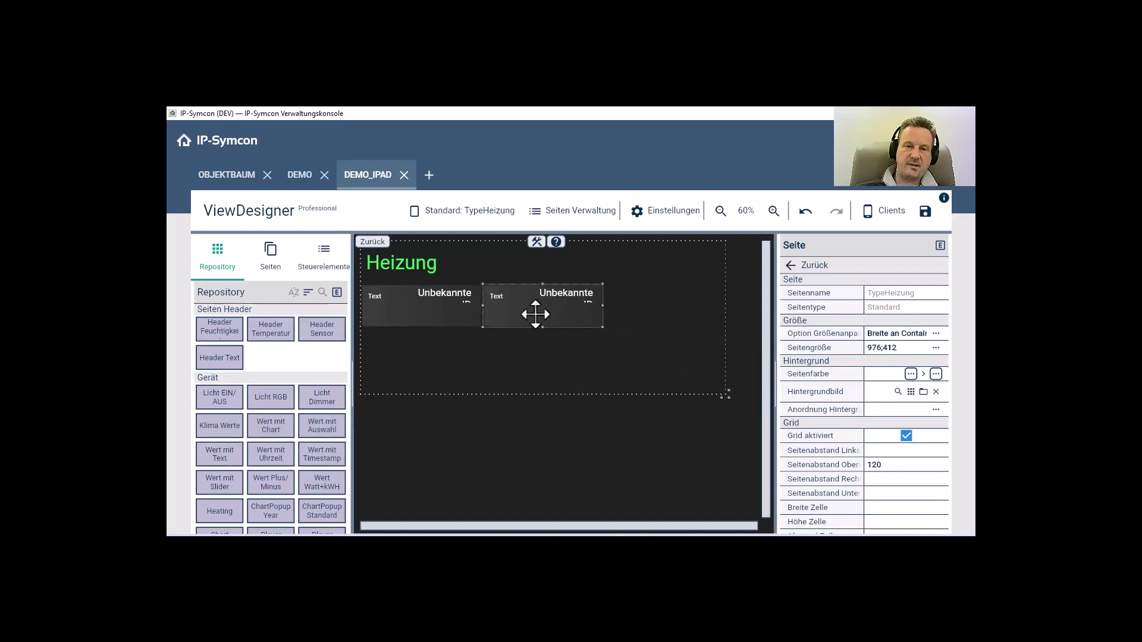
key(ctrl+z)
key(ctrl+z)
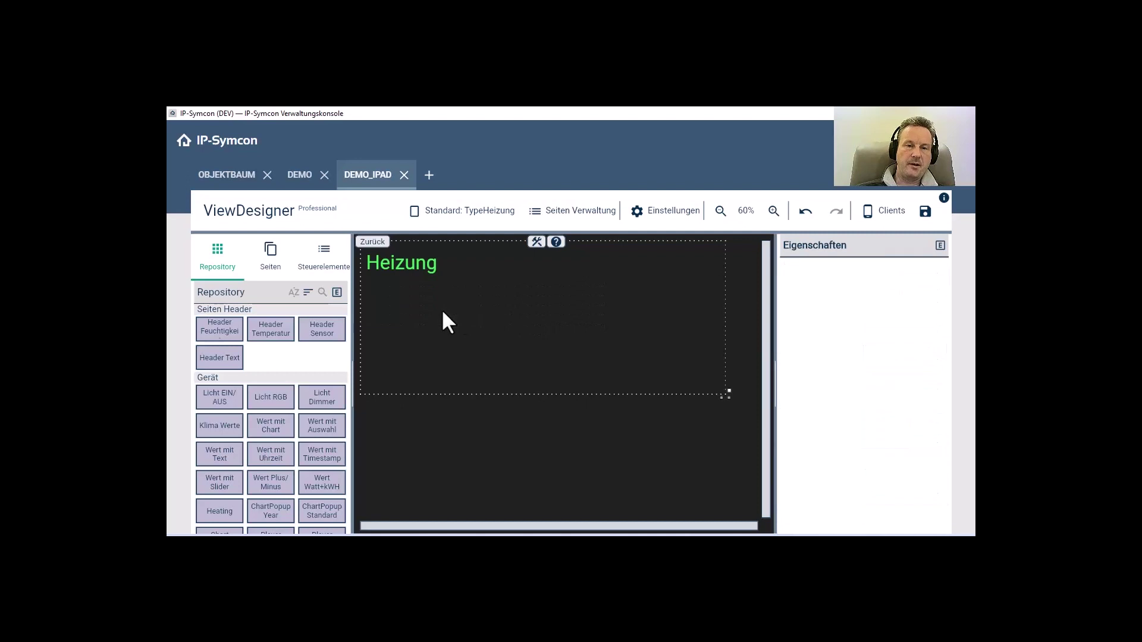
- Deactivate the grid of the page TypeHeizung and increase its height freehand to a page size of about 976;727
click(536, 241)
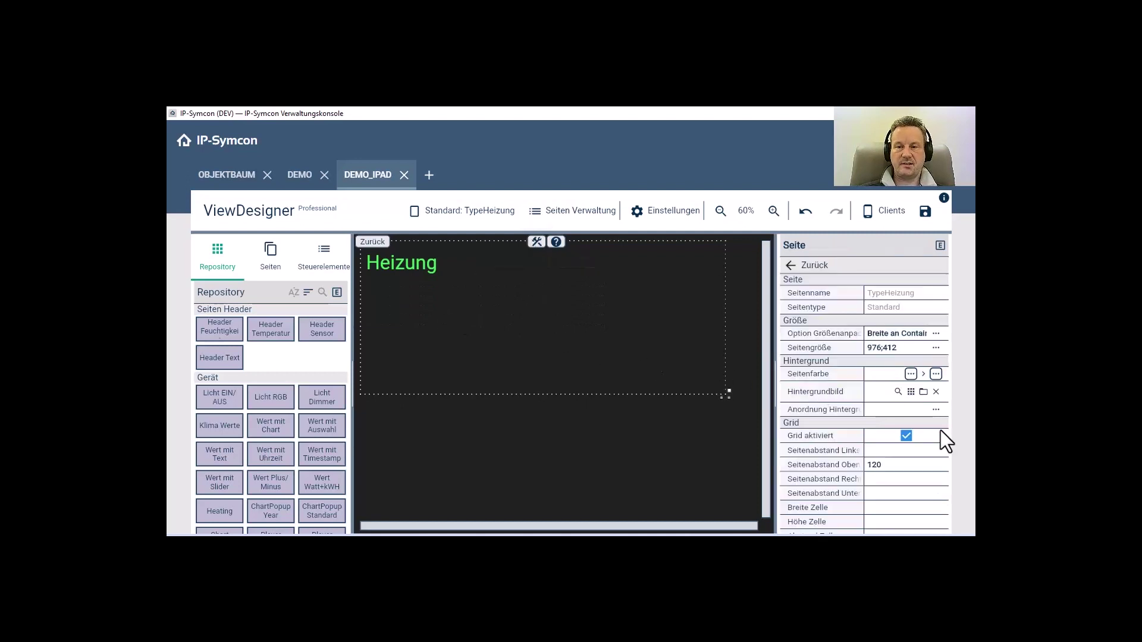
click(905, 436)
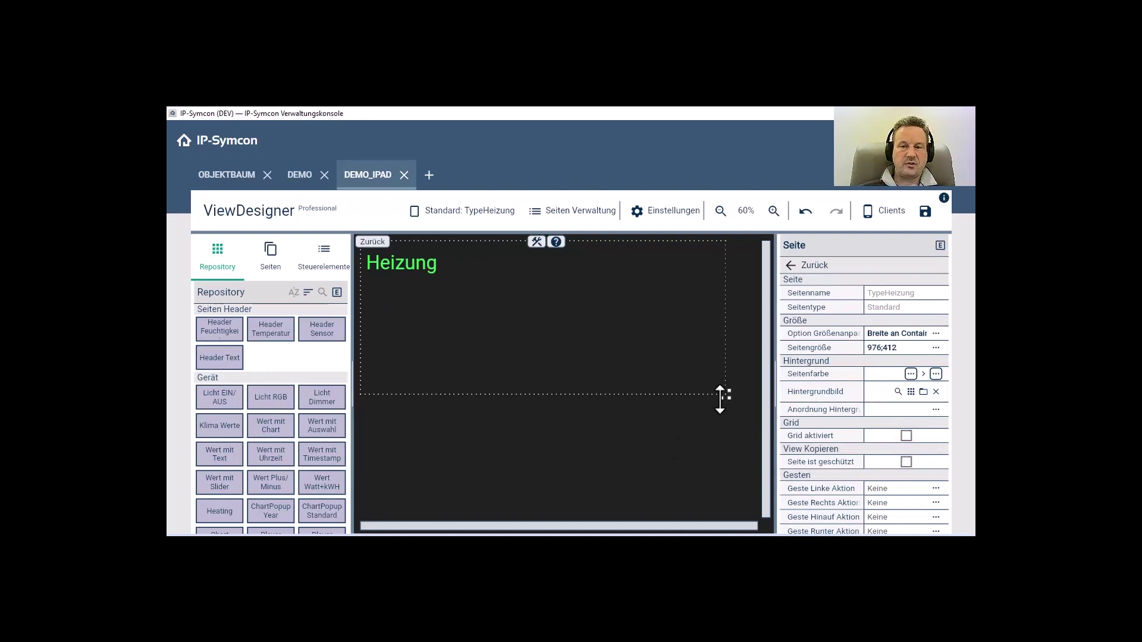
drag(726, 461, 725, 485)
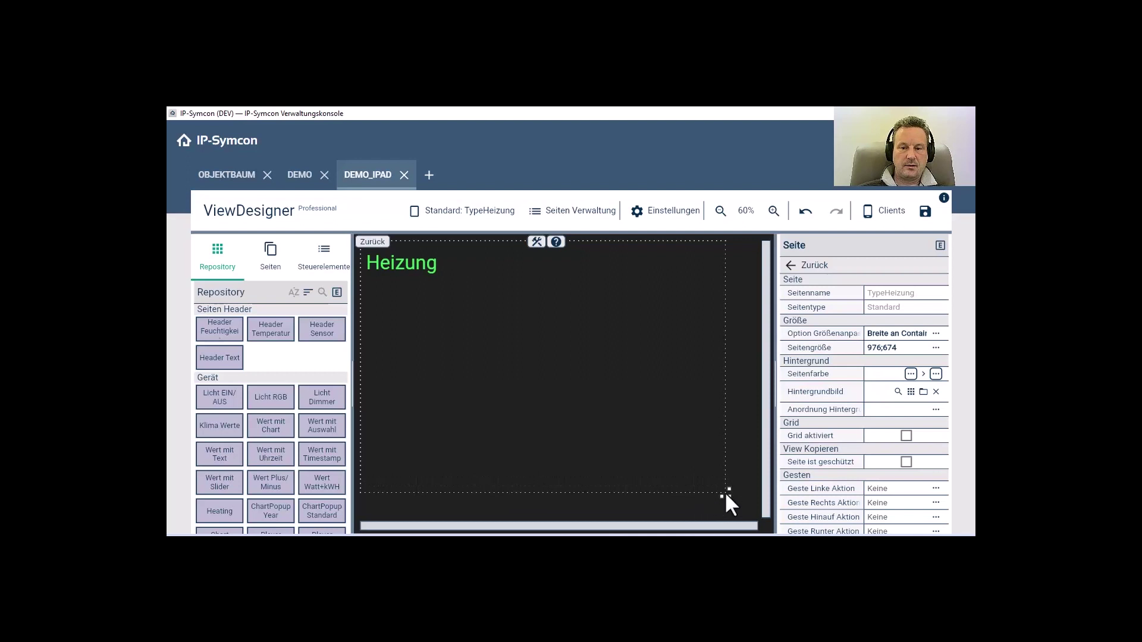
drag(722, 495, 720, 529)
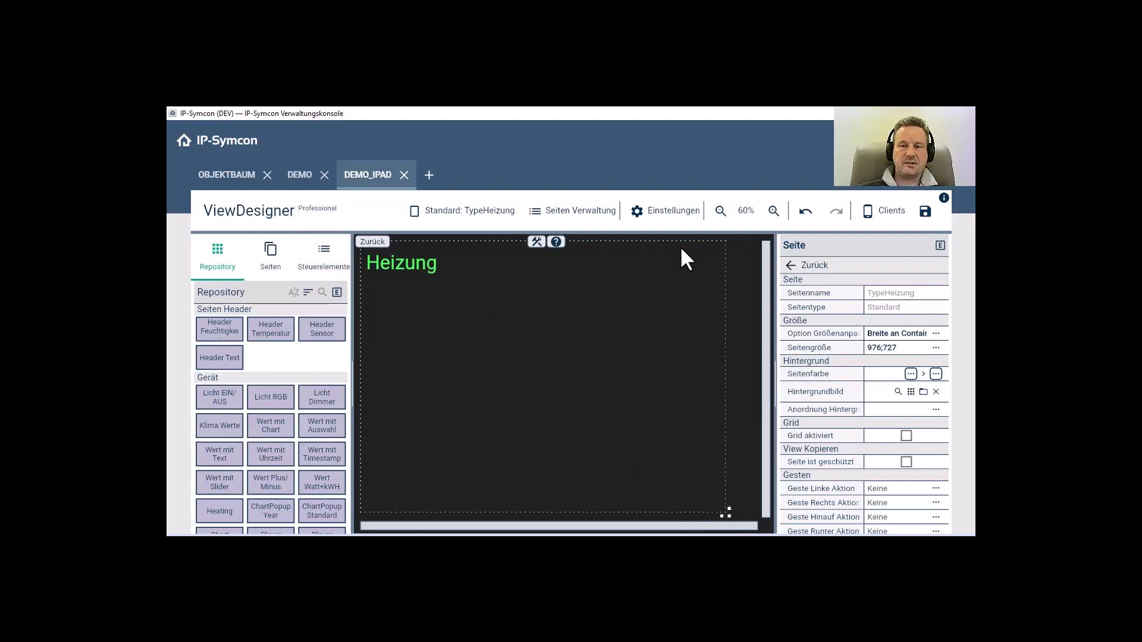
- Import the file Heizung.ipsViewControls from the IPSView folder into the Persönliche Steuerelemente
click(655, 217)
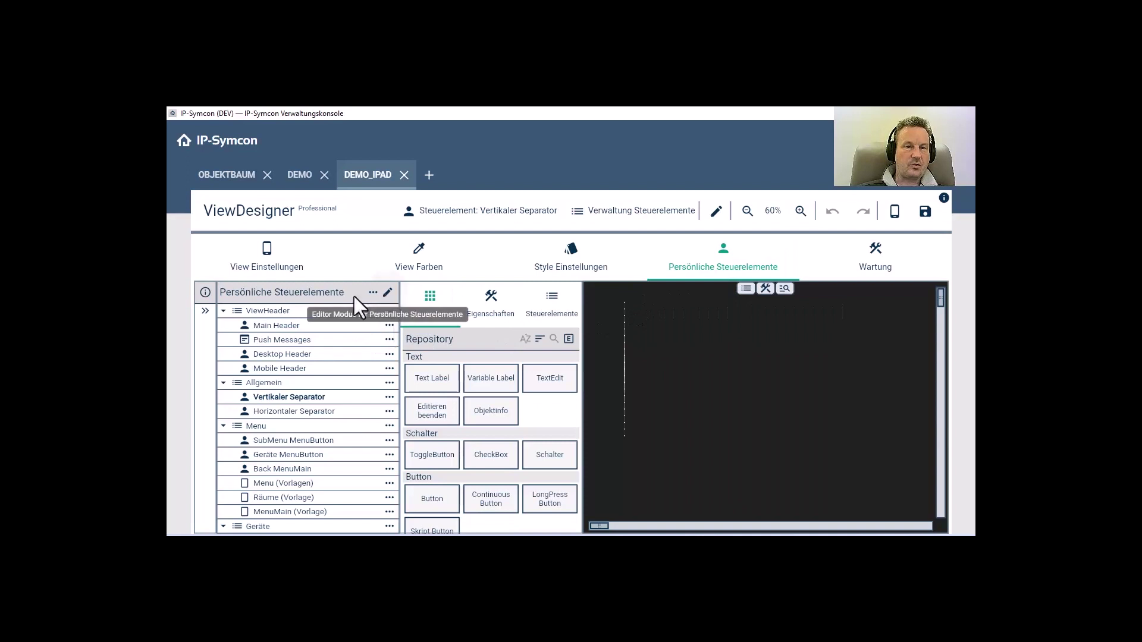
click(372, 294)
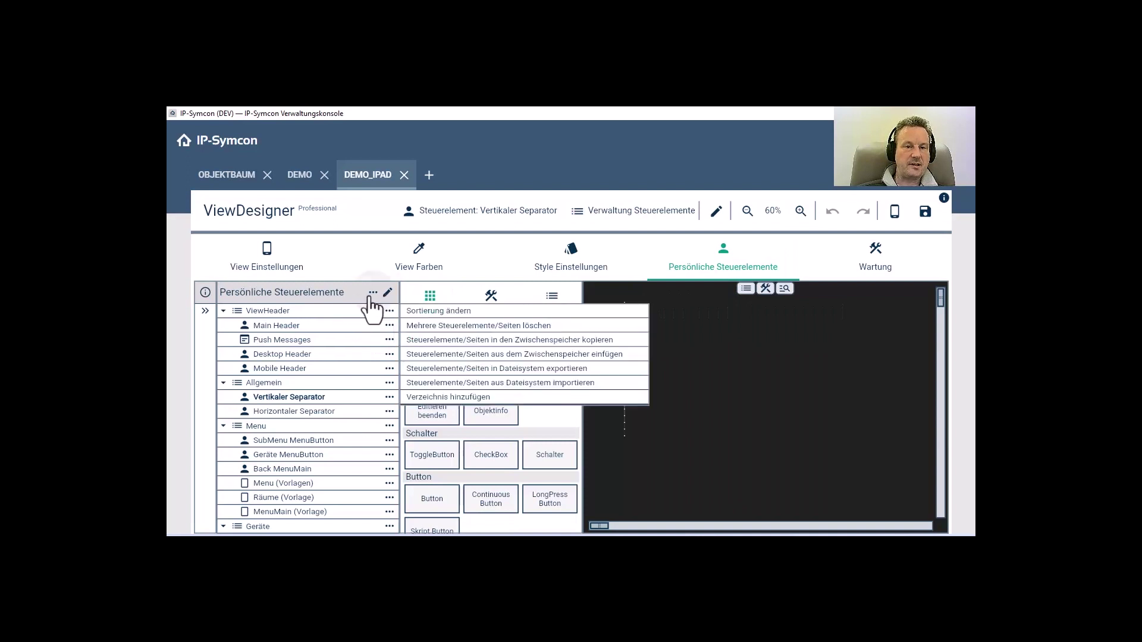
click(413, 387)
click(312, 205)
click(415, 333)
click(845, 514)
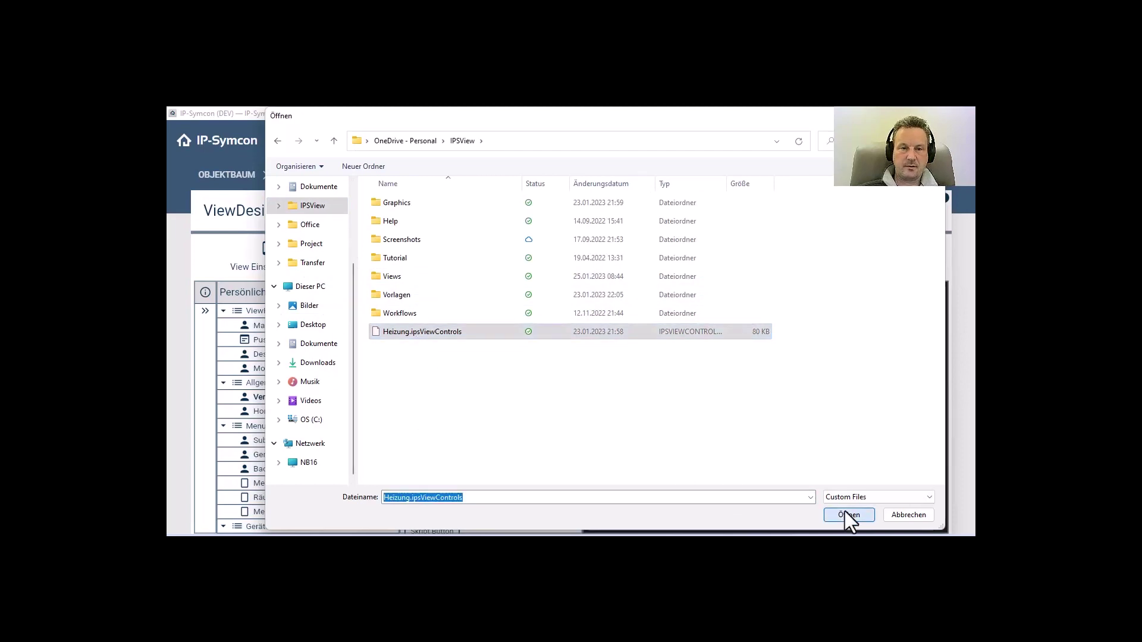
- Open the imported control Heizung Heizkessel at the end of the Persönliche Steuerelemente to view its design
scroll(348, 382, down, 5)
scroll(345, 381, down, 10)
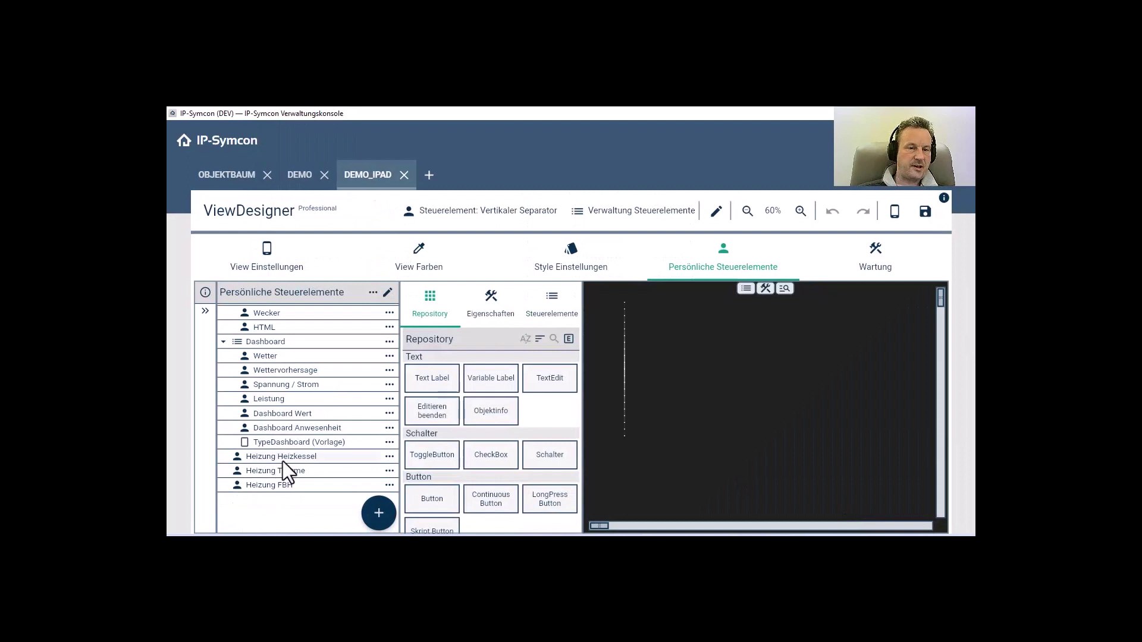
click(283, 460)
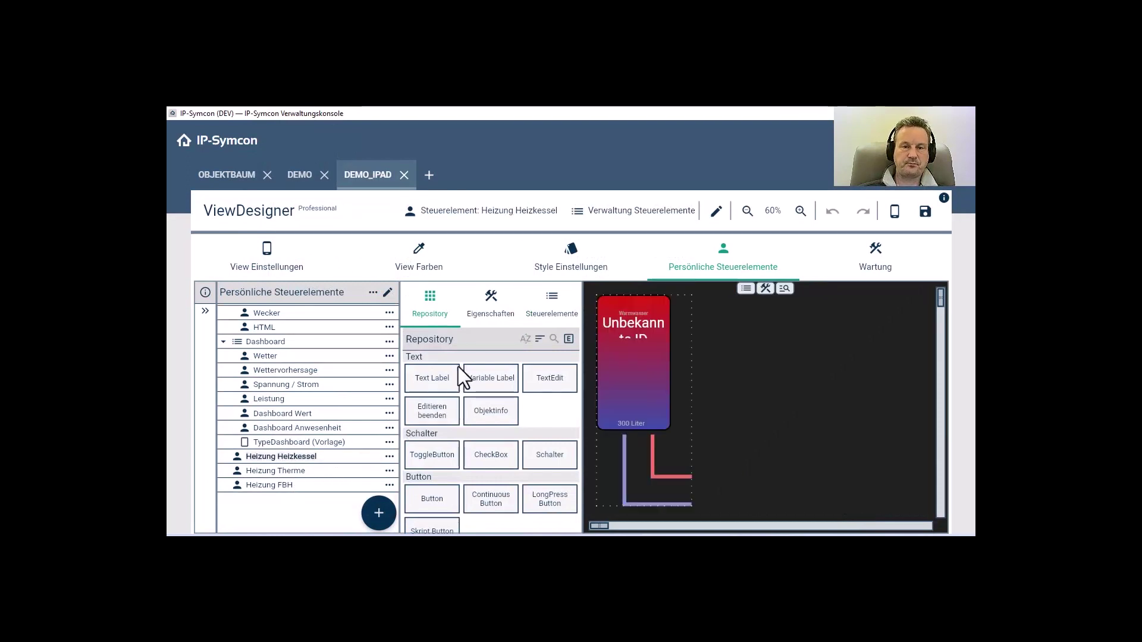
- Return to the page TypeHeizung and place the personal control Heizung Heizkessel below the header at about position 50;115
click(717, 213)
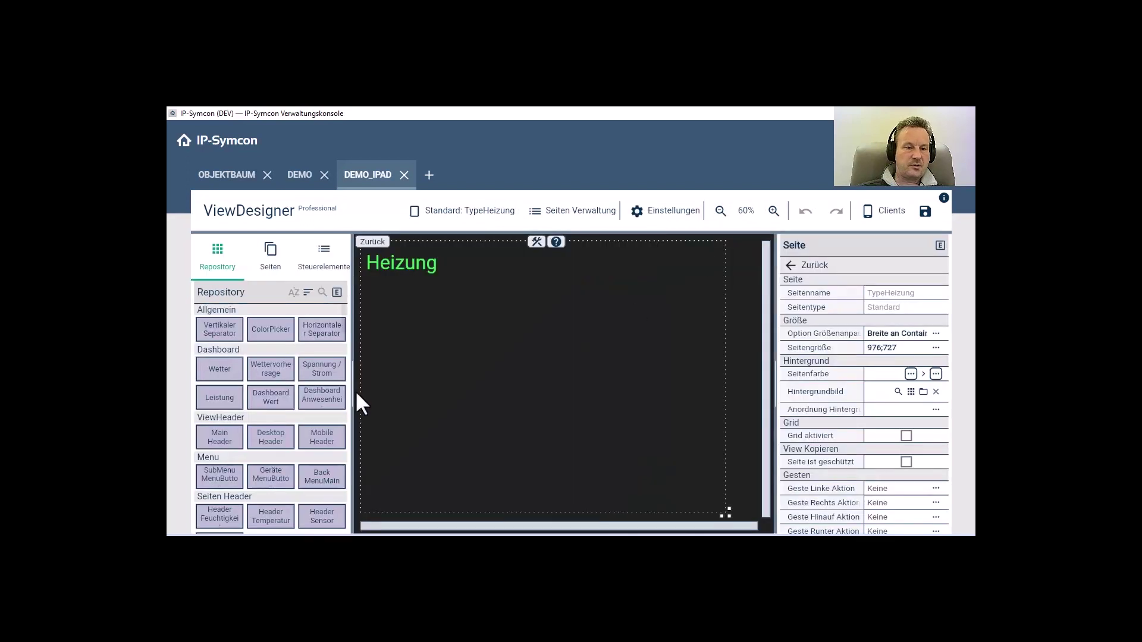
scroll(216, 401, down, 10)
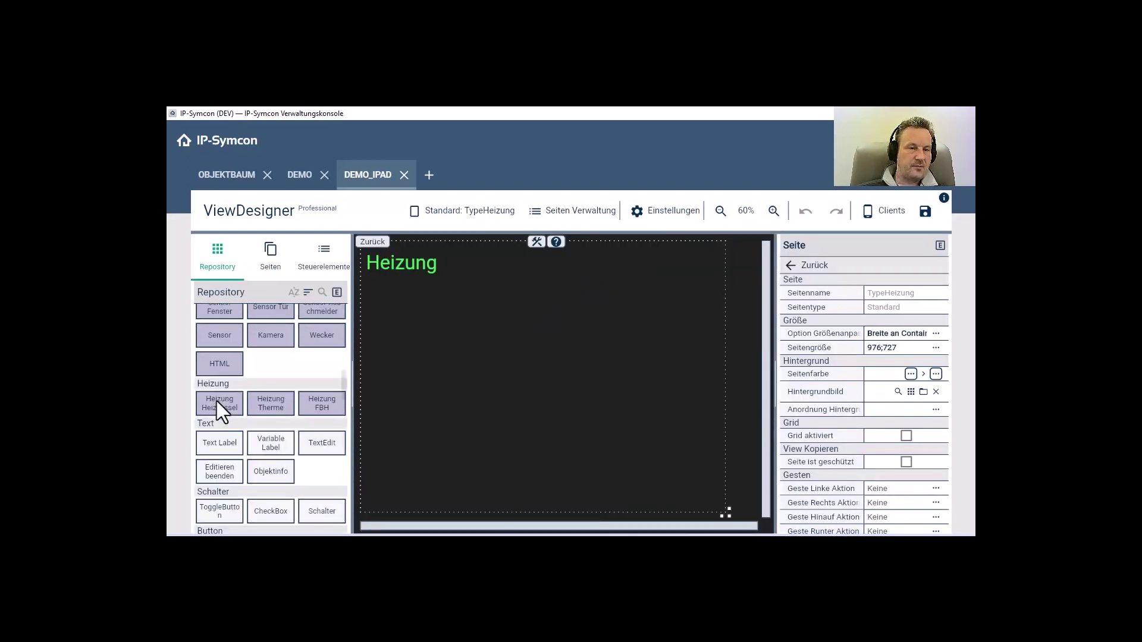
drag(215, 402, 377, 280)
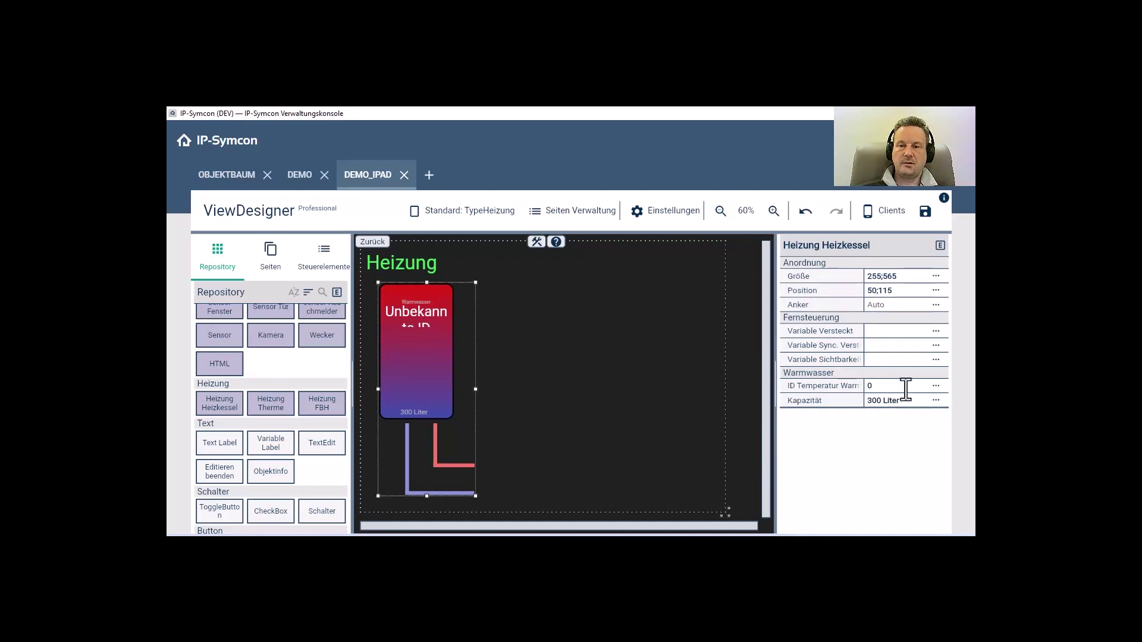
- Link the Heizkessel's Warmwasser temperature ID to the variable 20002 Temperatur Warmwasser from Demo > Heizung
click(936, 386)
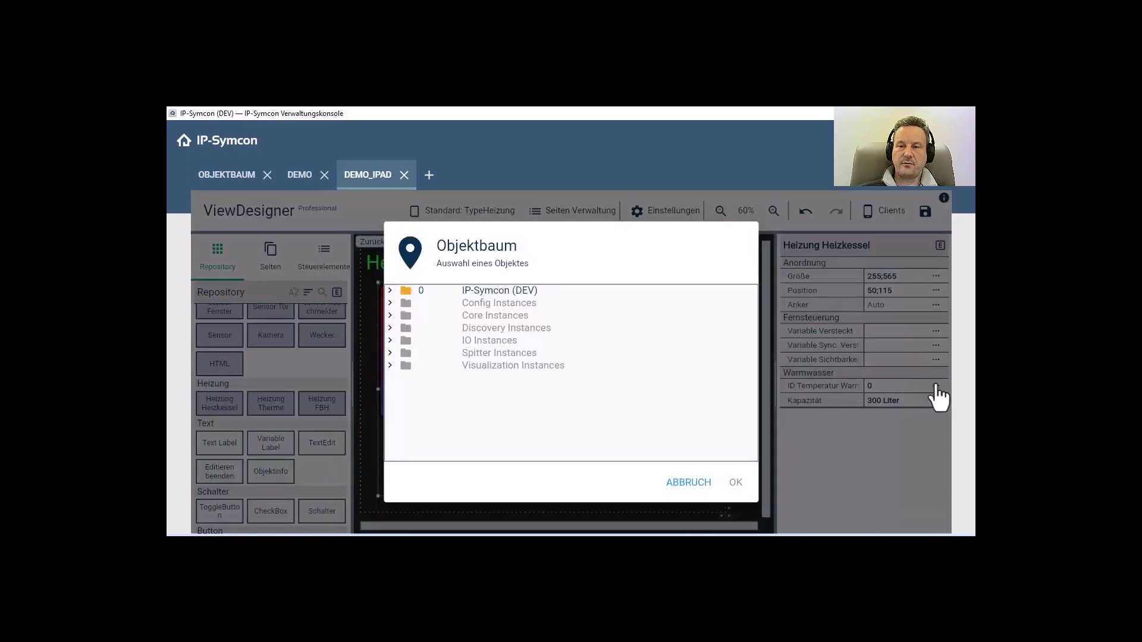
click(390, 290)
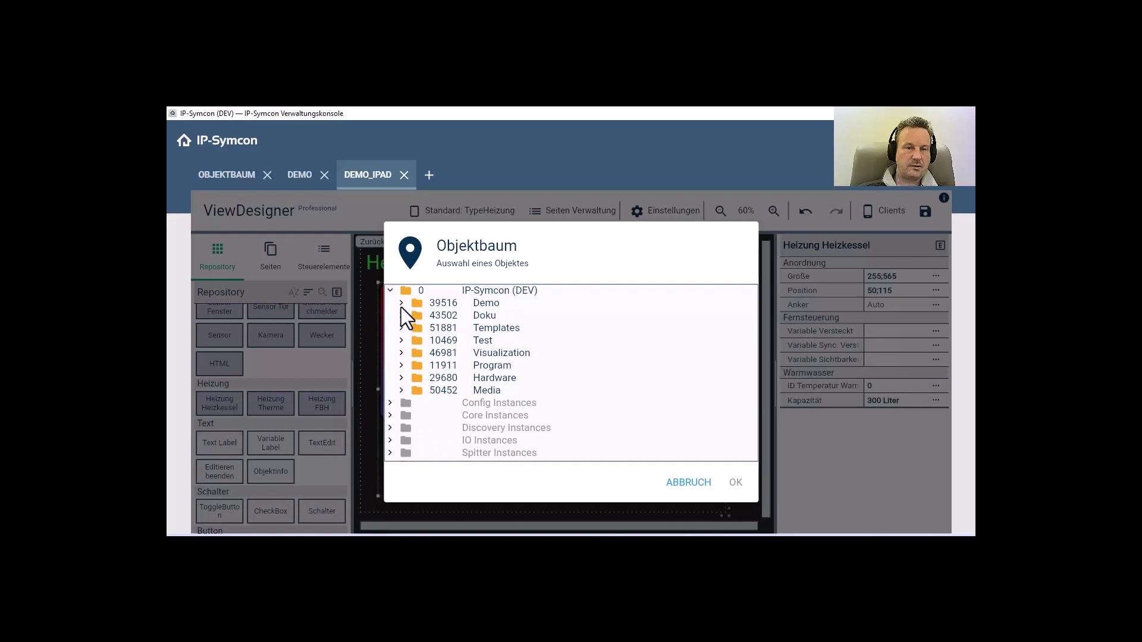
click(400, 304)
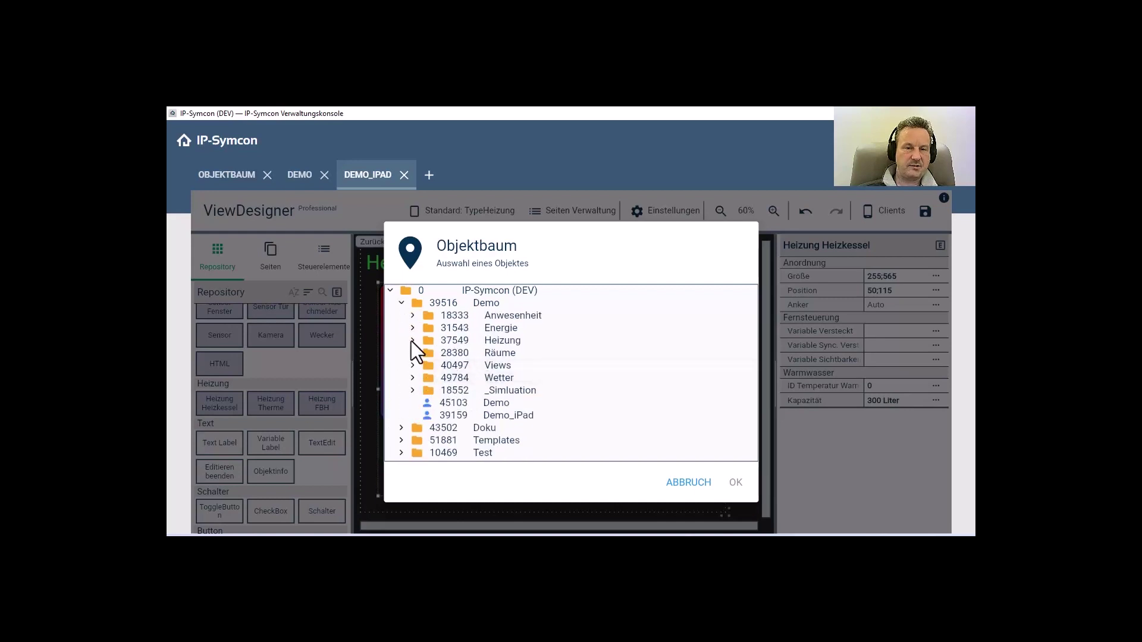
click(412, 340)
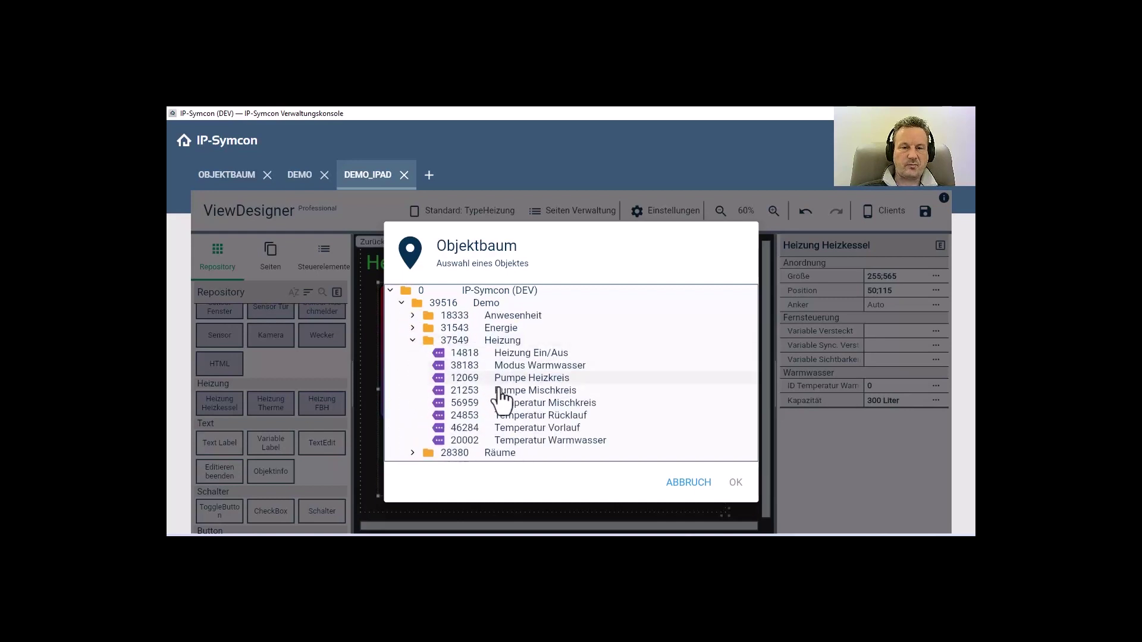
click(497, 441)
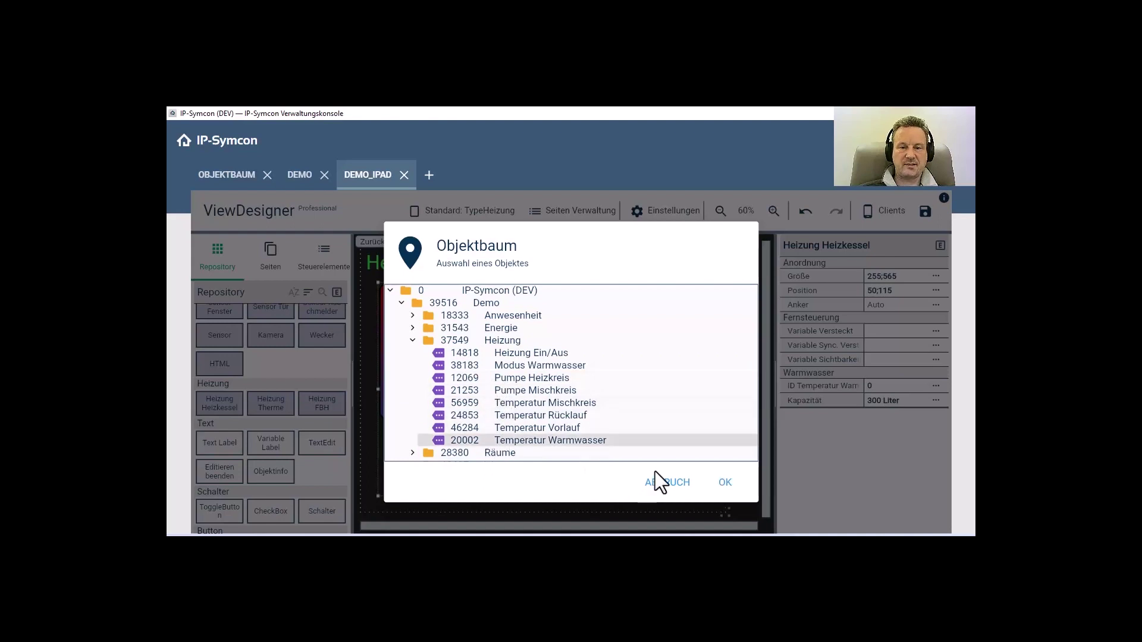
click(723, 491)
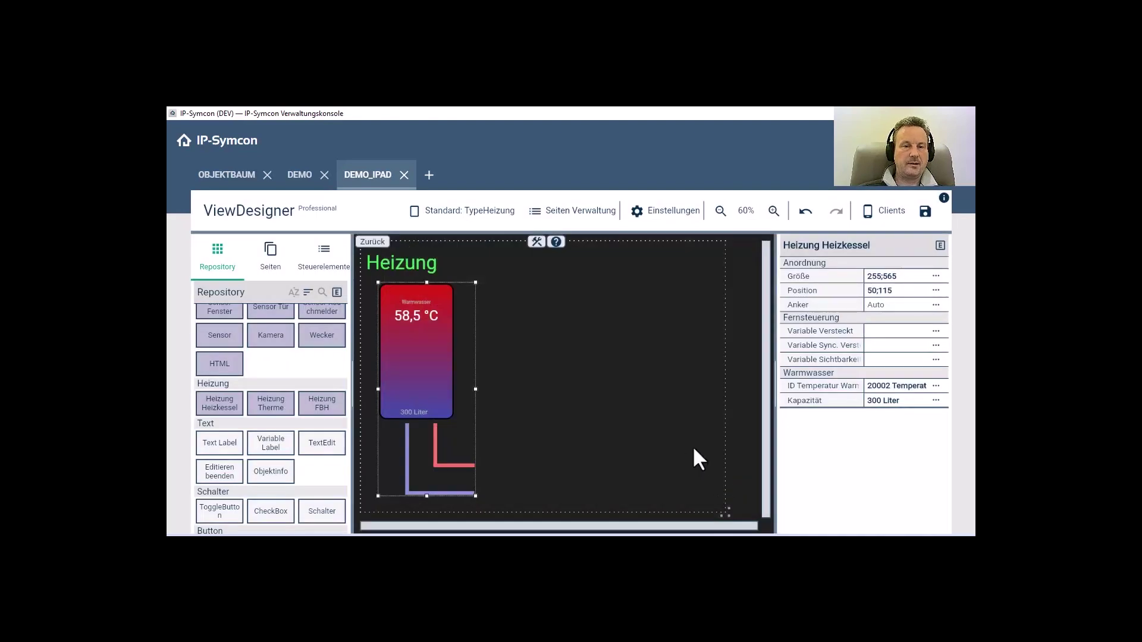
- Place Heizung Therme beside the Heizkessel at about 300;115 and link its Warmwasser mode and on/off IDs to 38183 Modus Warmwasser and 14818 Heizung Ein/Aus
drag(262, 411, 471, 281)
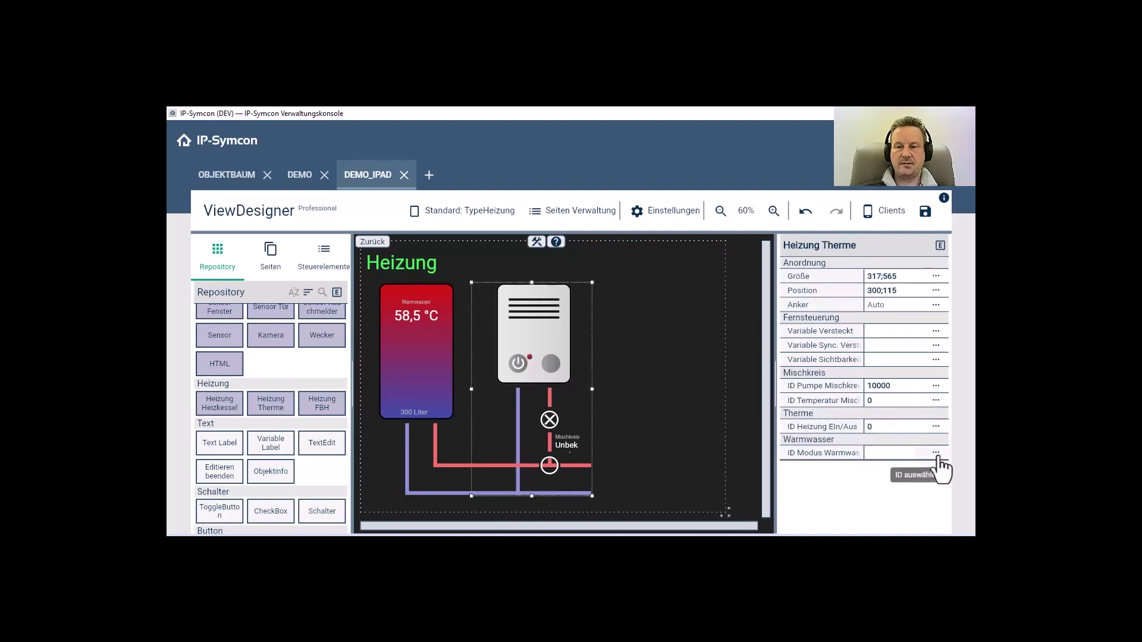
click(936, 453)
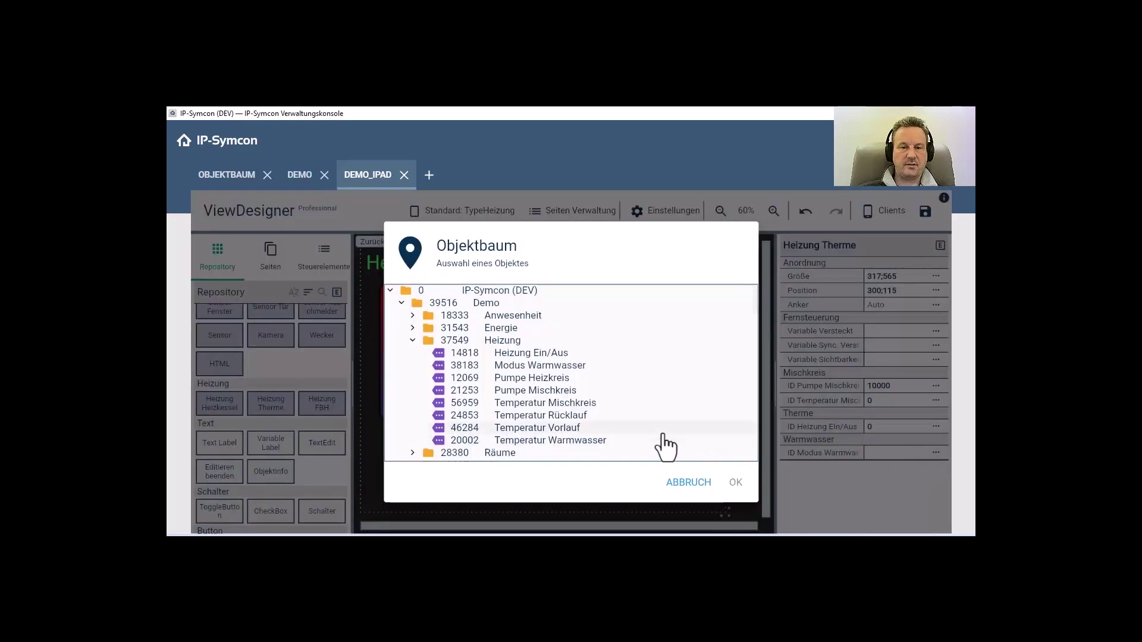
double_click(540, 366)
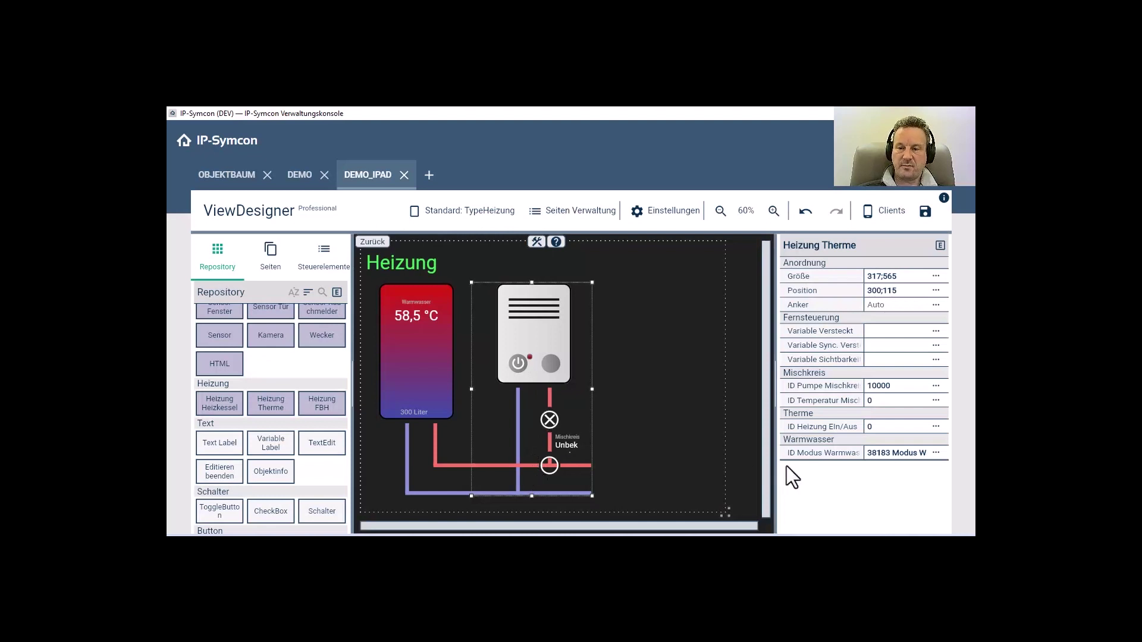
click(935, 426)
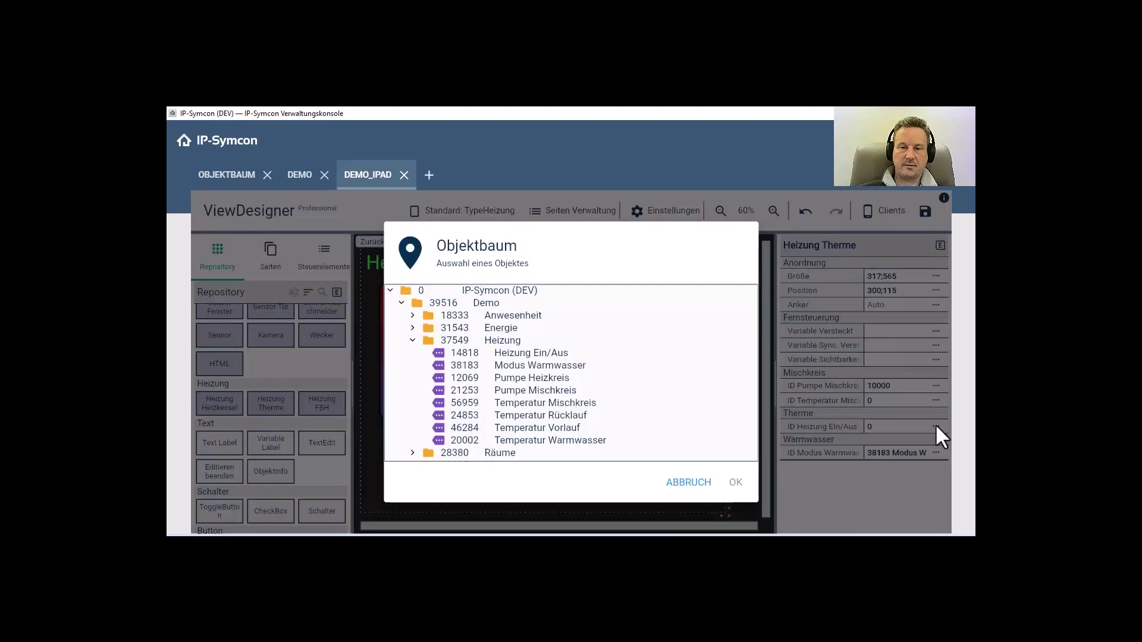
click(506, 355)
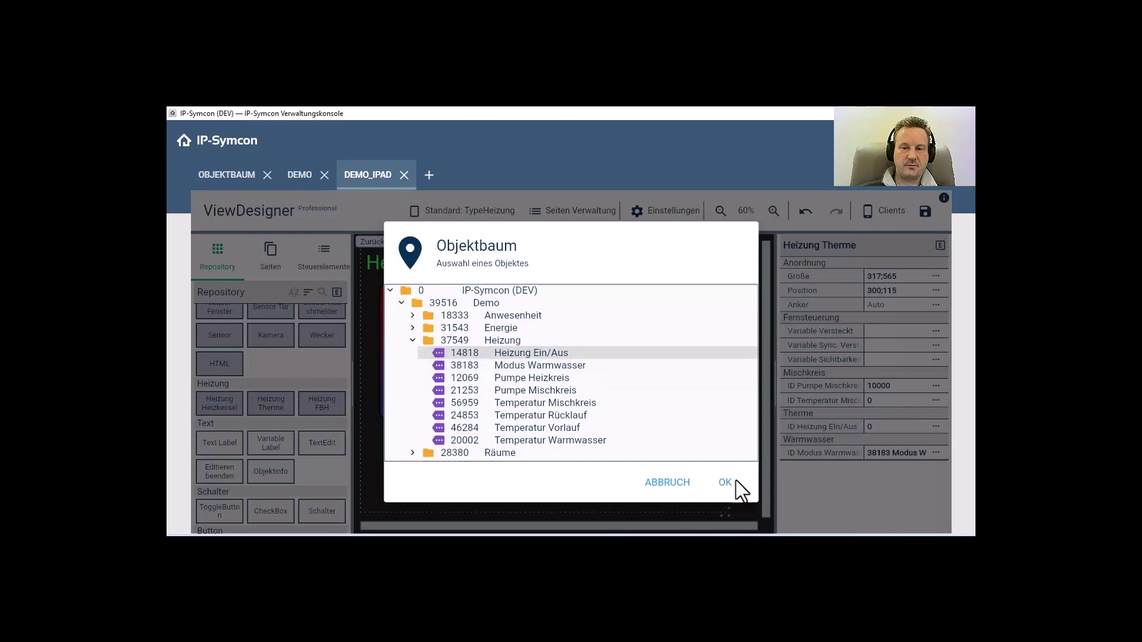
click(724, 483)
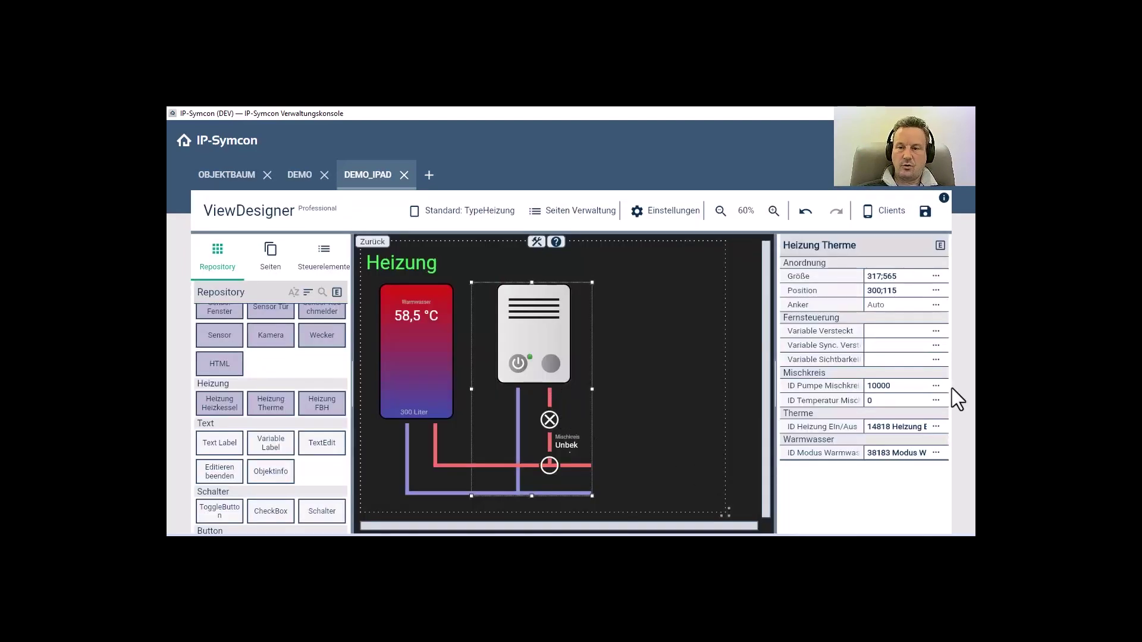
- Link the Therme's Mischkreis temperature and pump IDs to 56959 Temperatur Mischkreis and 21253 Pumpe Mischkreis
click(936, 400)
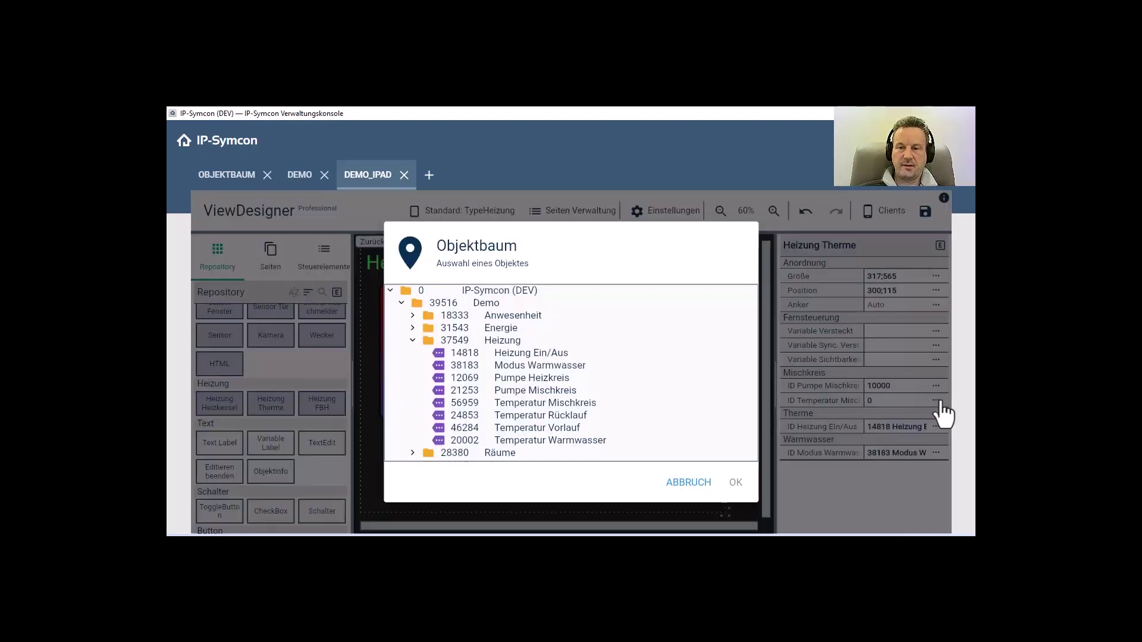
double_click(576, 404)
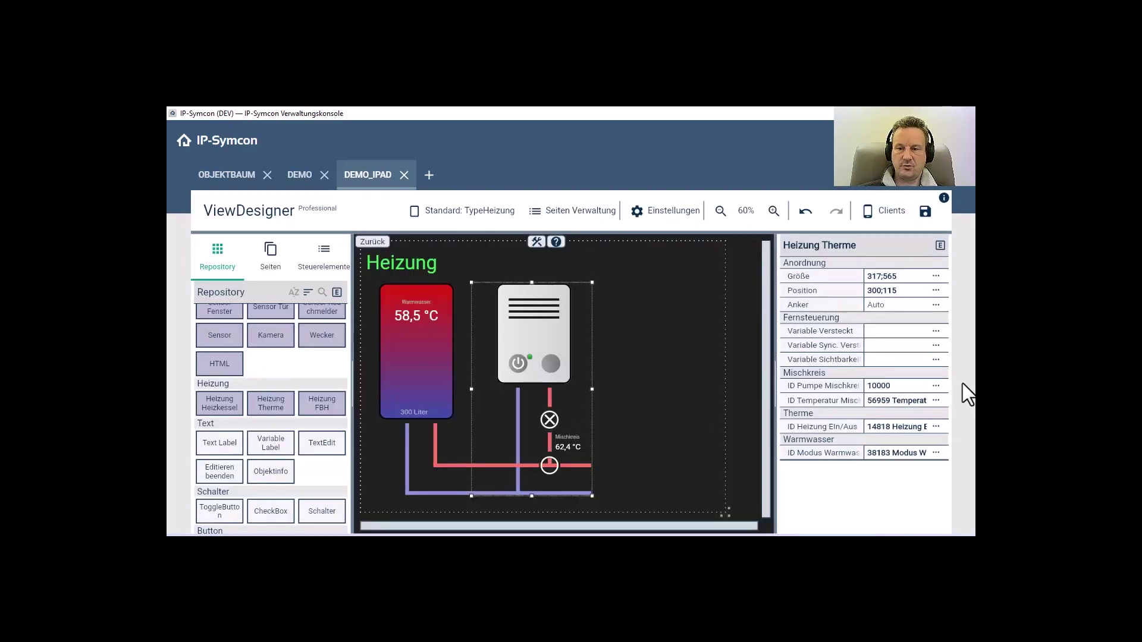
click(935, 385)
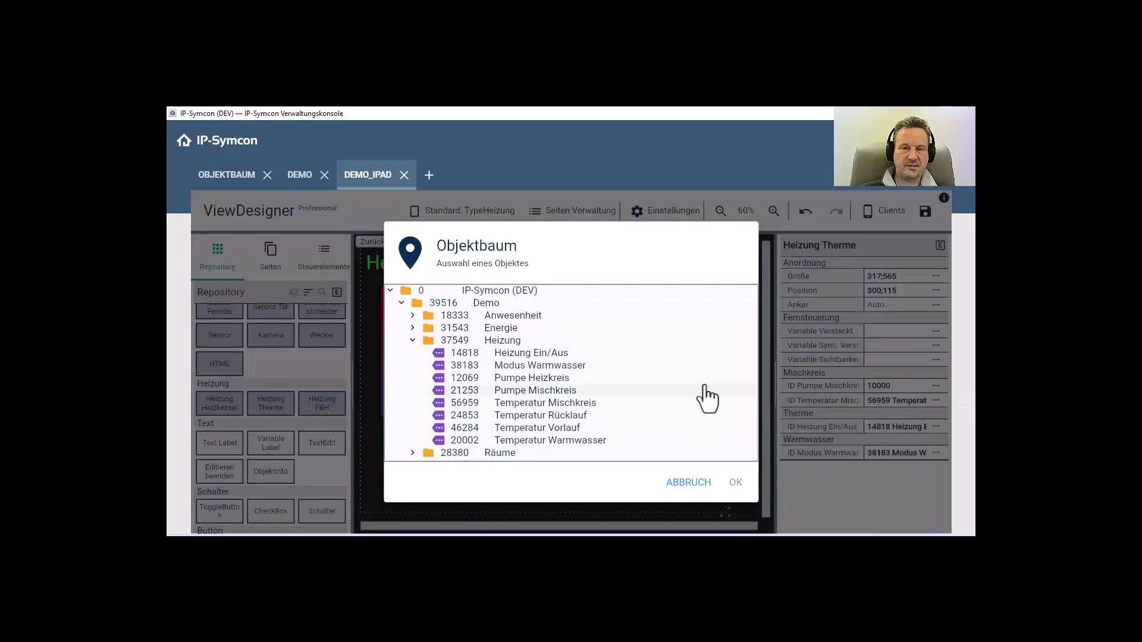
click(552, 379)
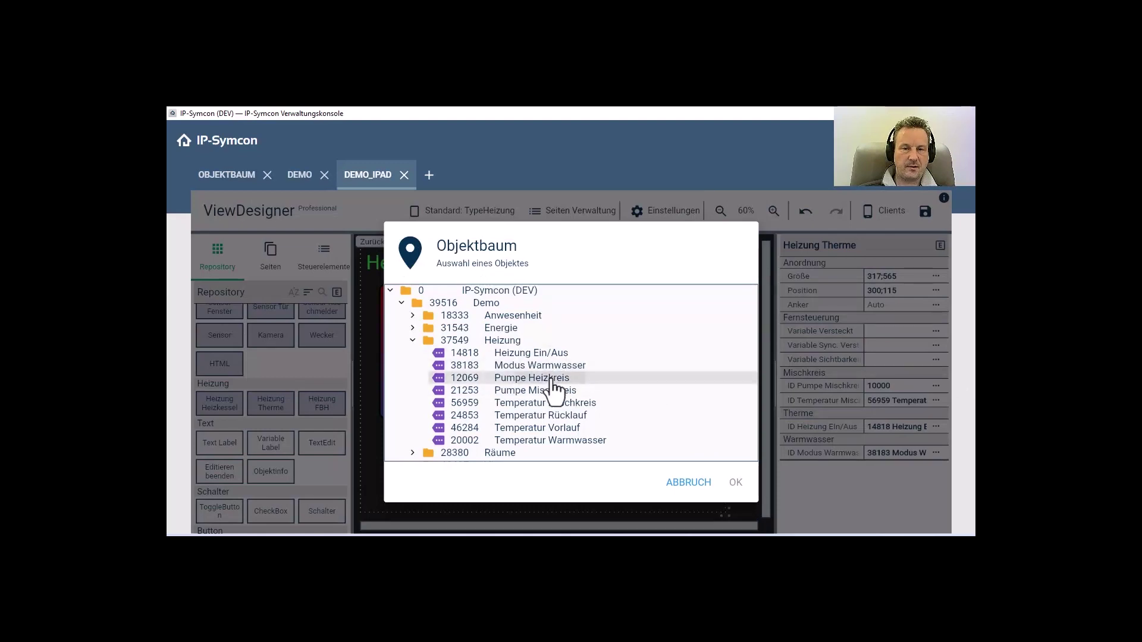
click(549, 390)
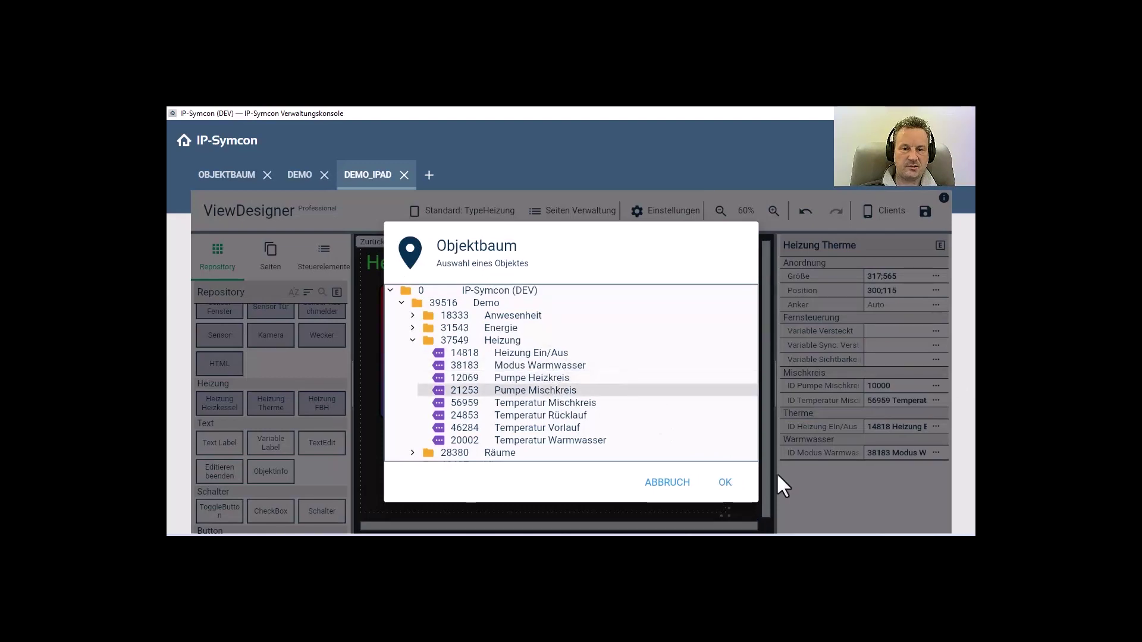
click(725, 483)
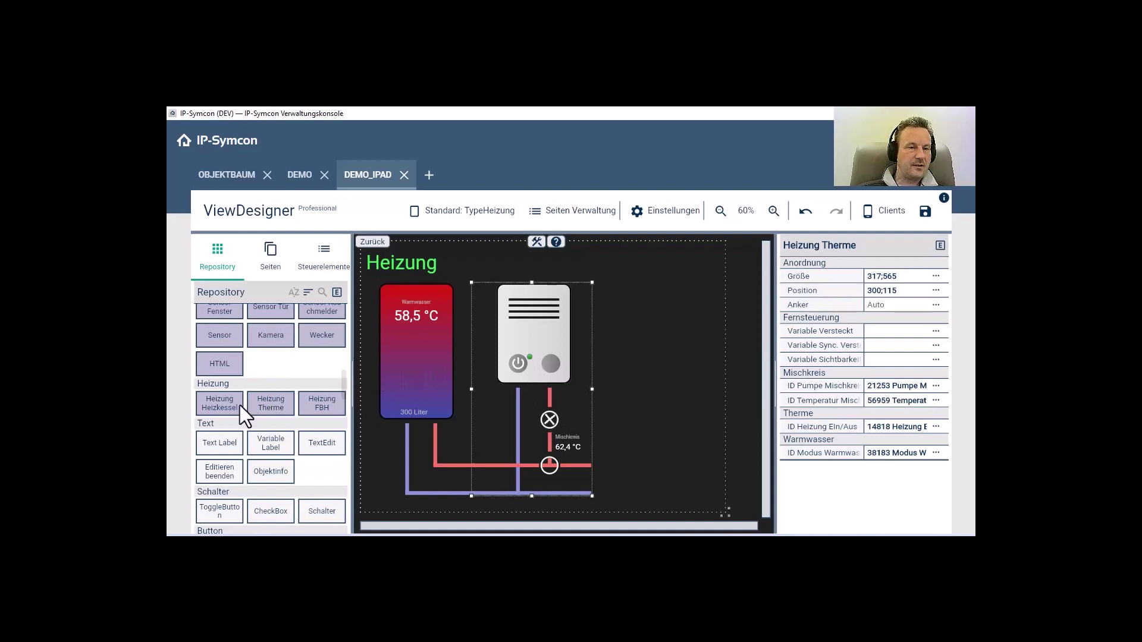
- Place Heizung FBH beside the Therme at about 606;156 and link its Rücklauf temperature ID to 24853 Temperatur Rücklauf
drag(323, 405, 586, 298)
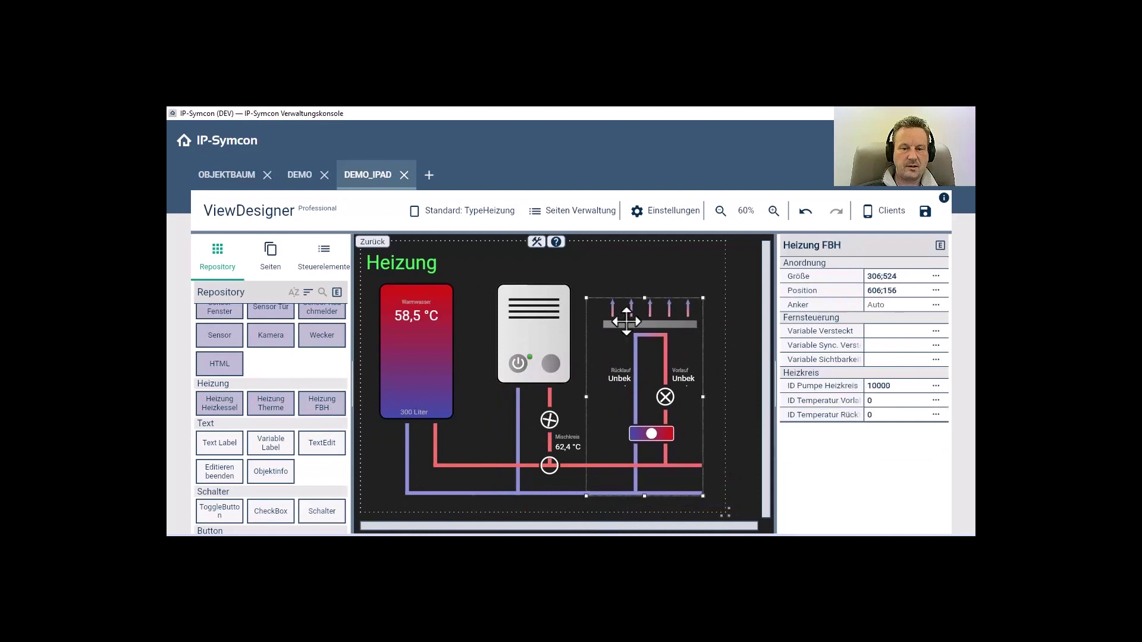
click(934, 415)
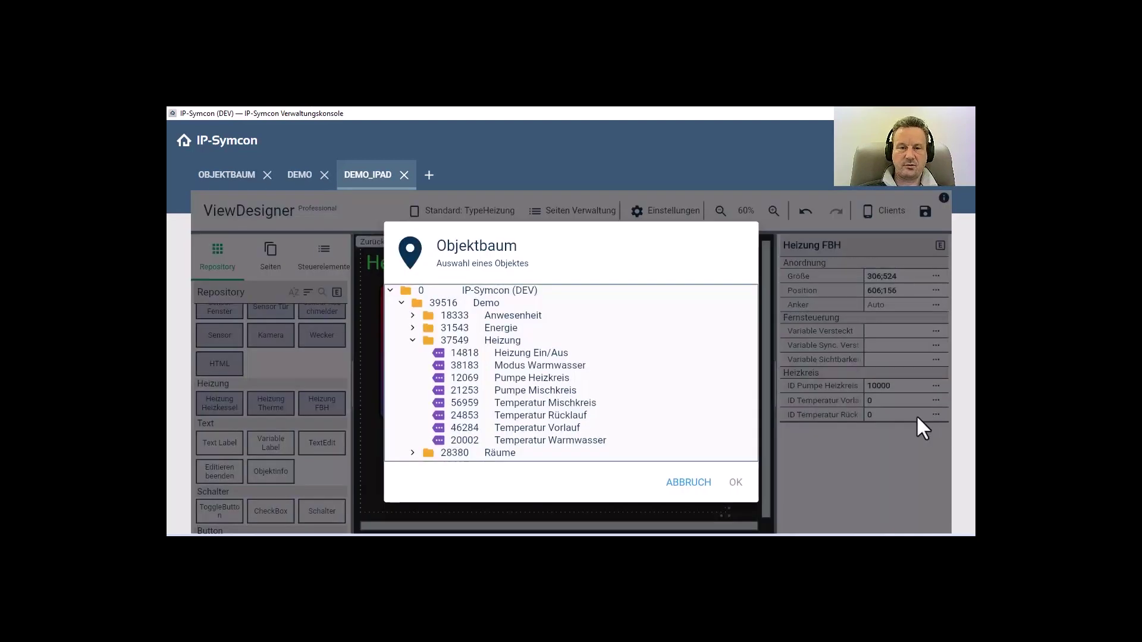
click(572, 416)
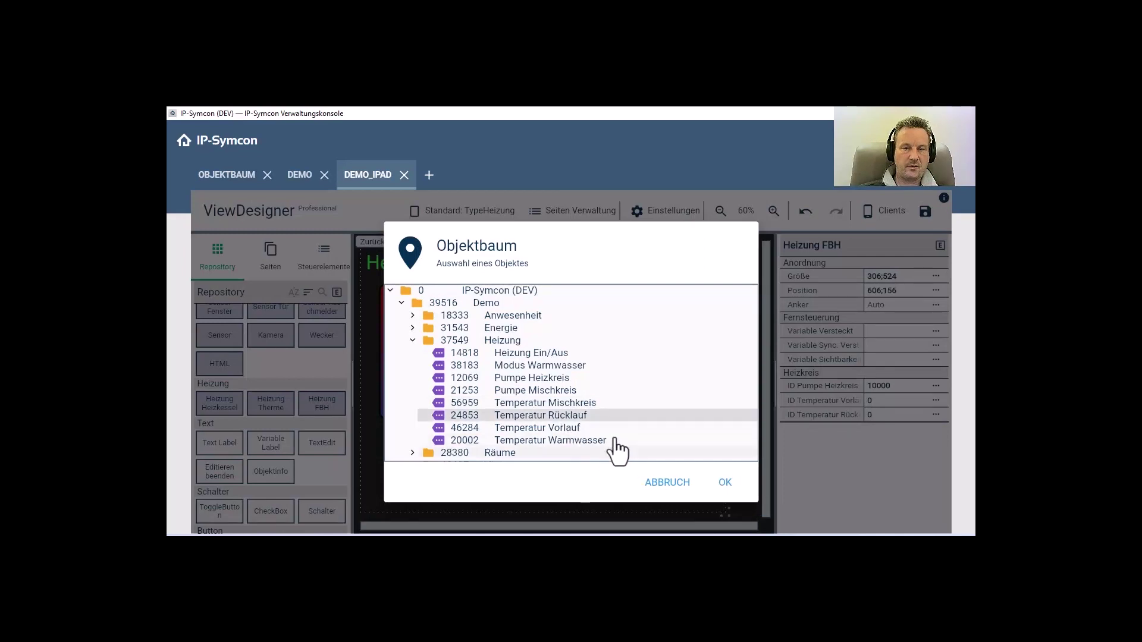
click(727, 484)
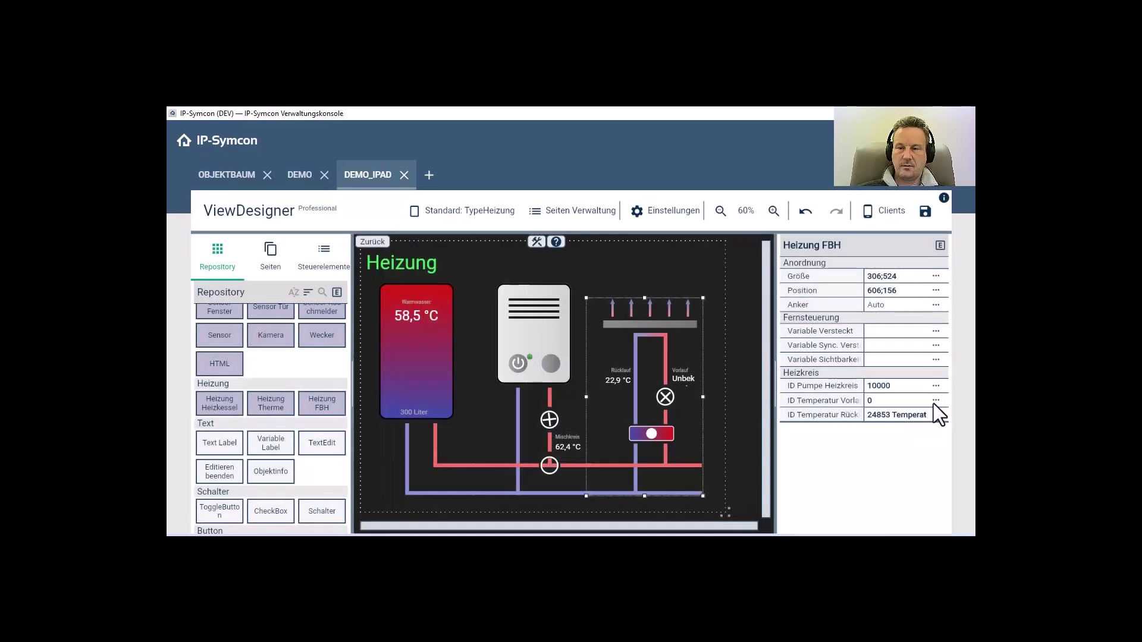
- Link the FBH control's Vorlauf temperature and Heizkreis pump IDs to 46284 Temperatur Vorlauf and 12069 Pumpe Heizkreis
click(935, 414)
click(572, 428)
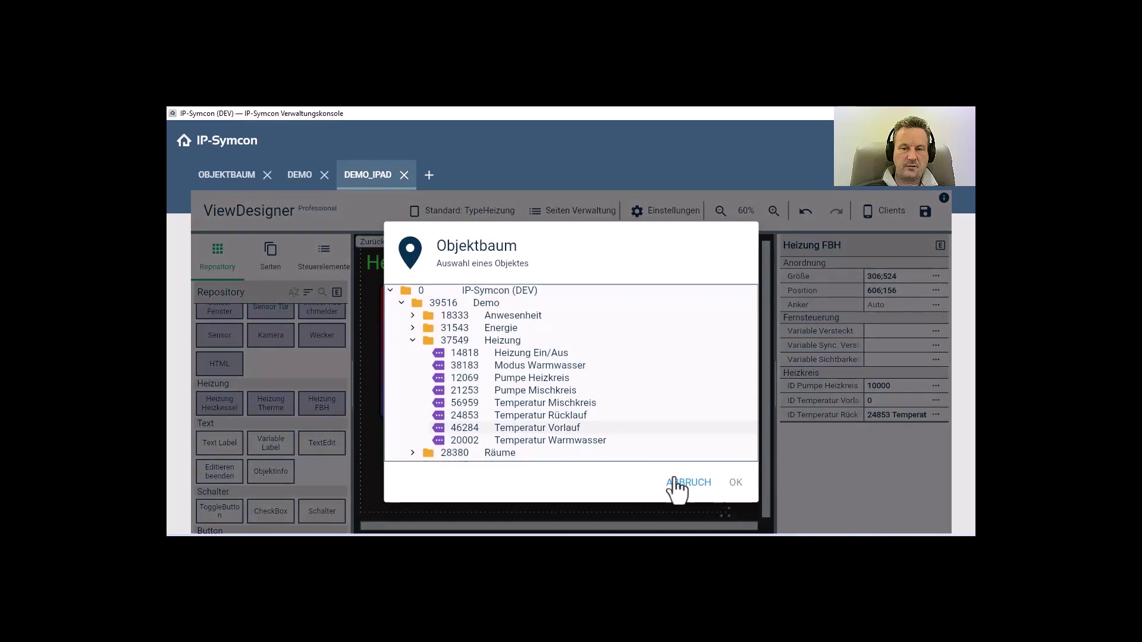
click(725, 484)
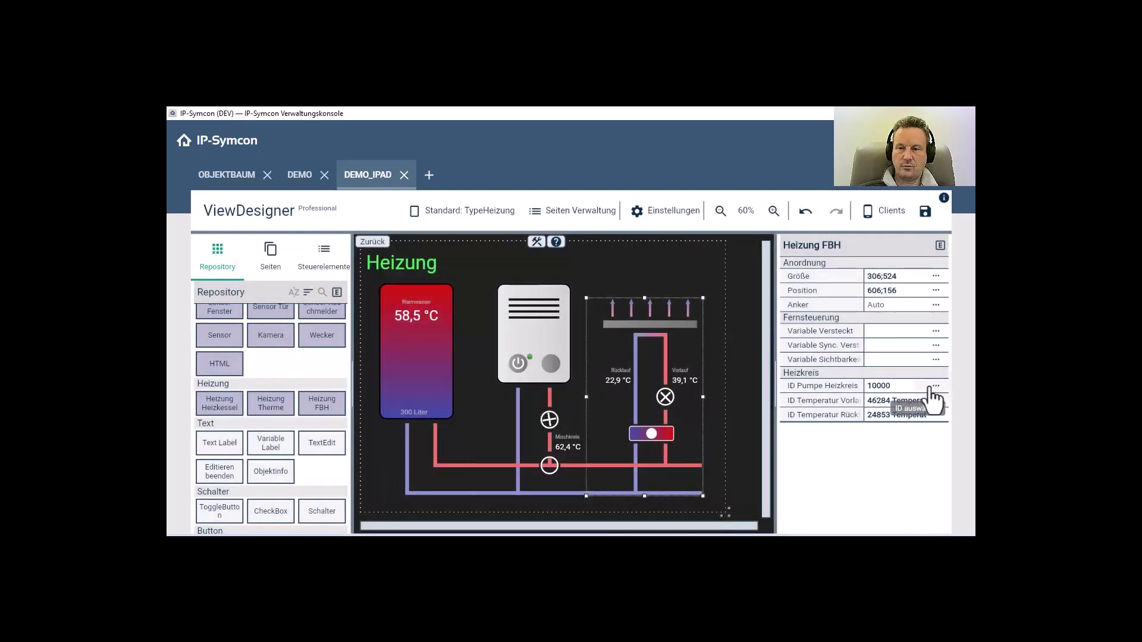
click(935, 386)
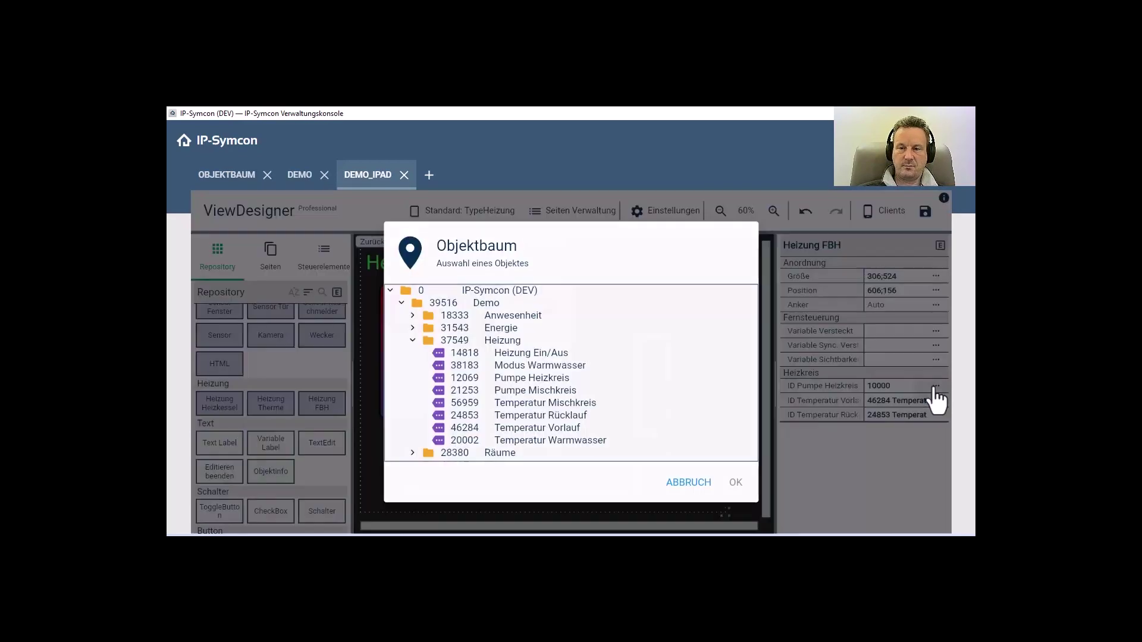
click(554, 380)
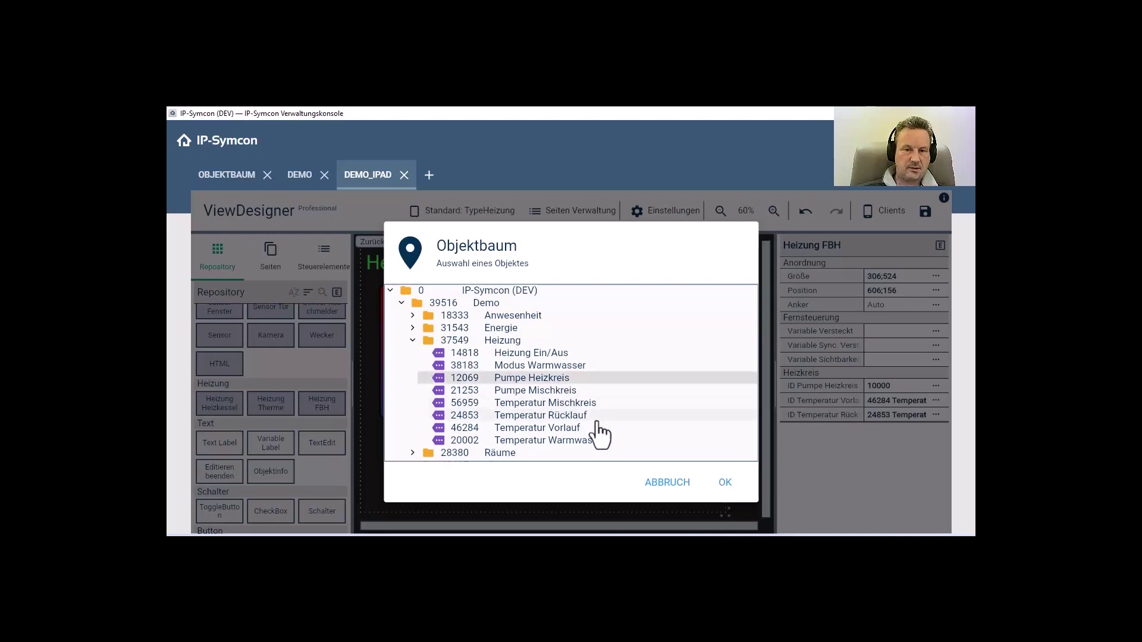
click(724, 482)
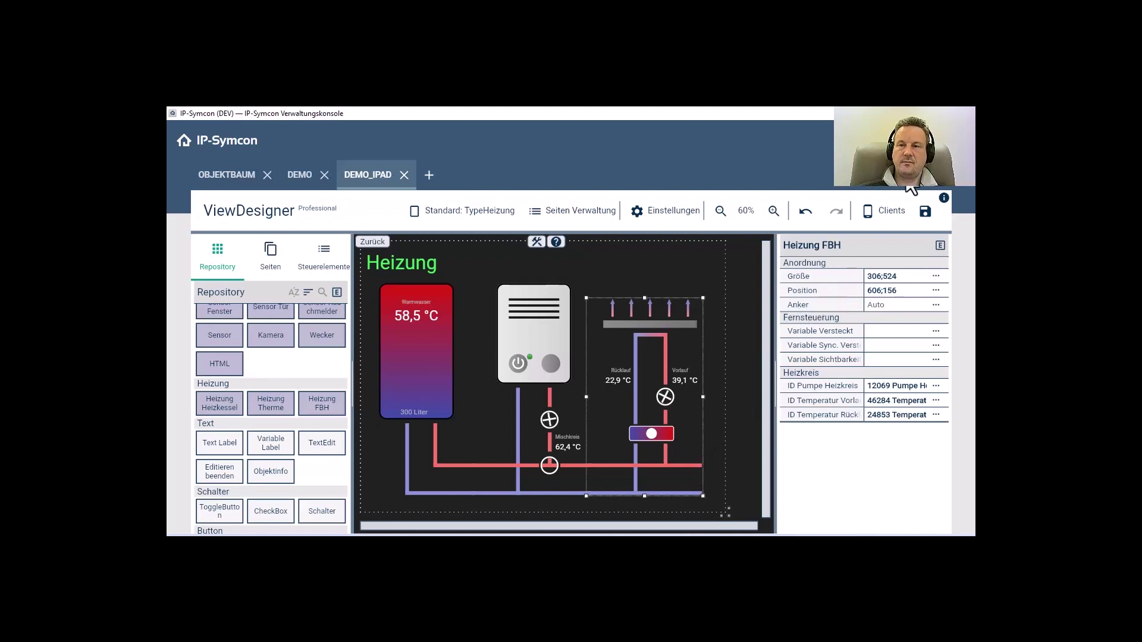
- Save the view and enlarge the Demo_iPad client window until the whole Heizung page fits
click(925, 212)
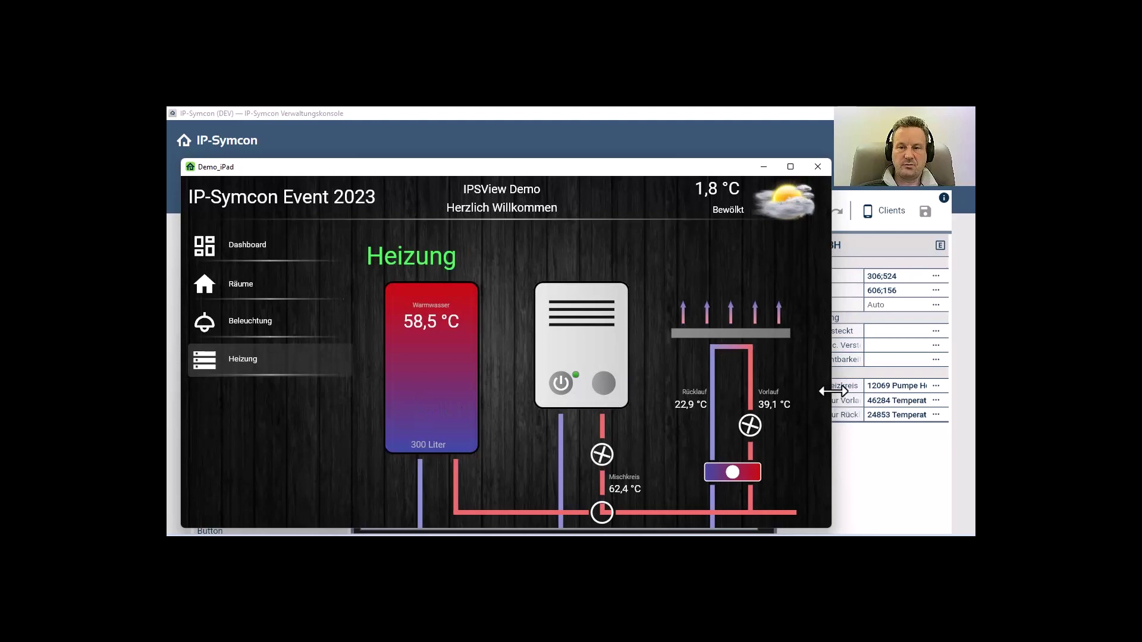
drag(832, 392, 913, 391)
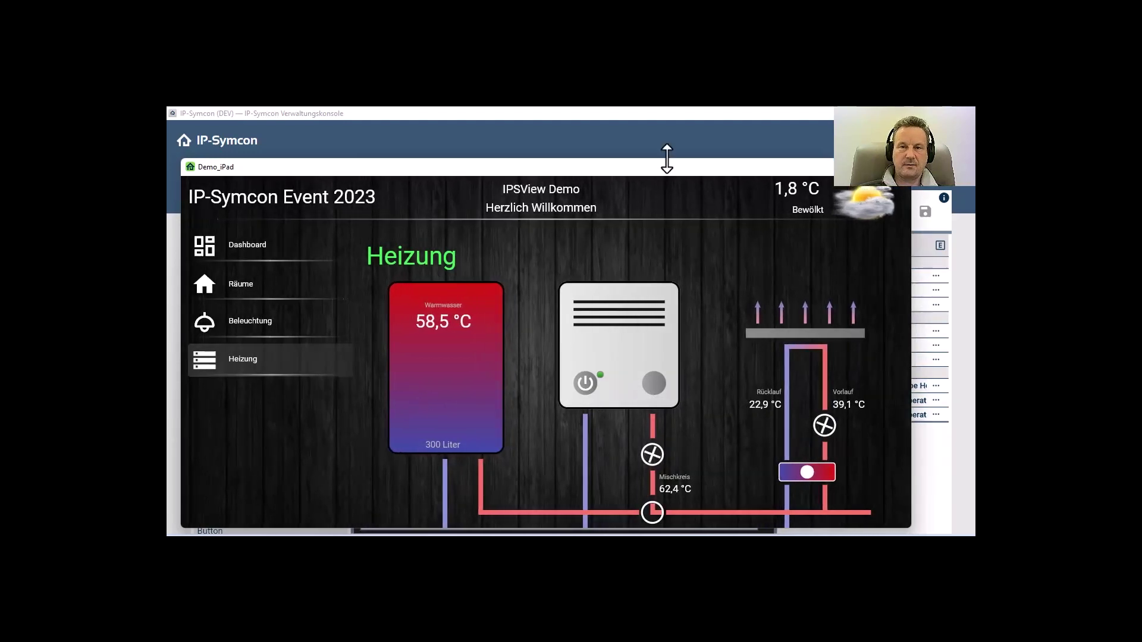
drag(667, 168, 666, 106)
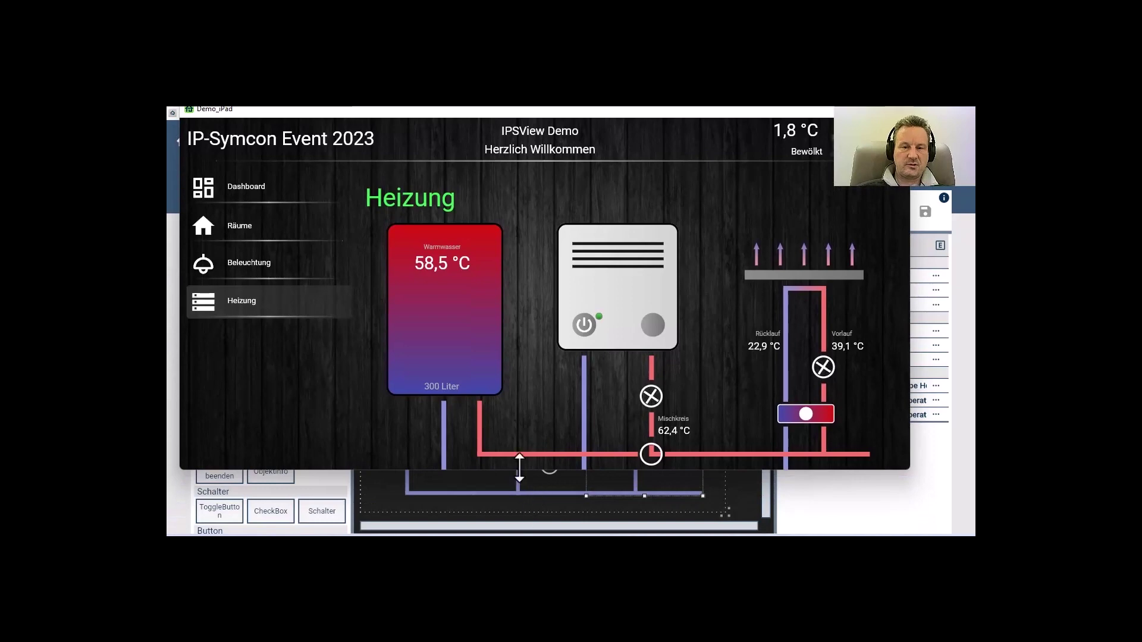
drag(534, 470, 535, 526)
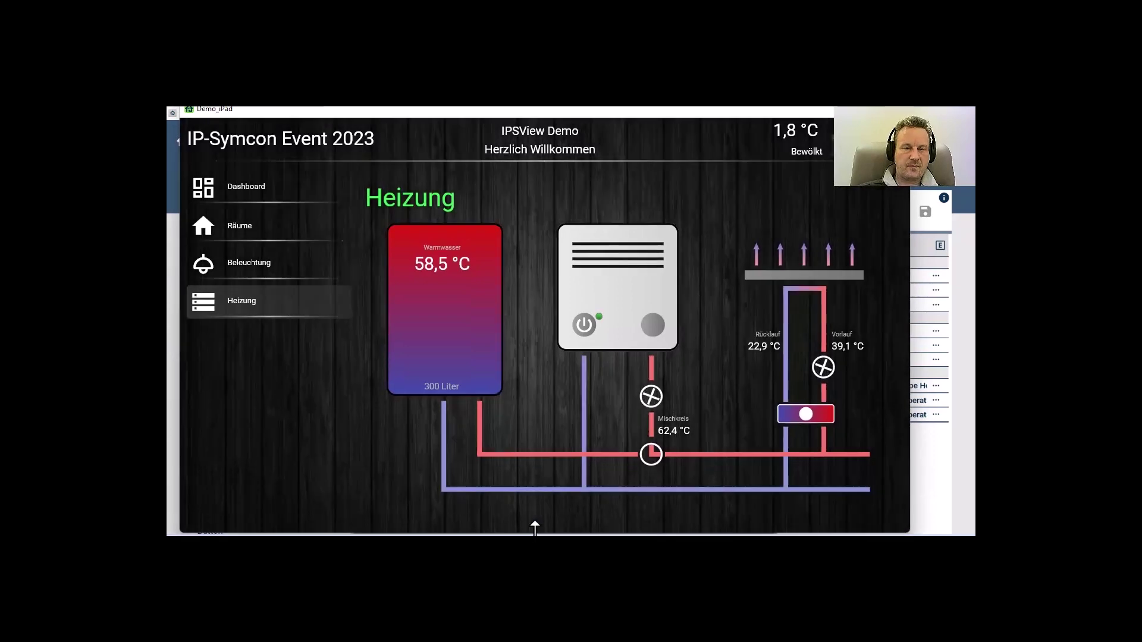